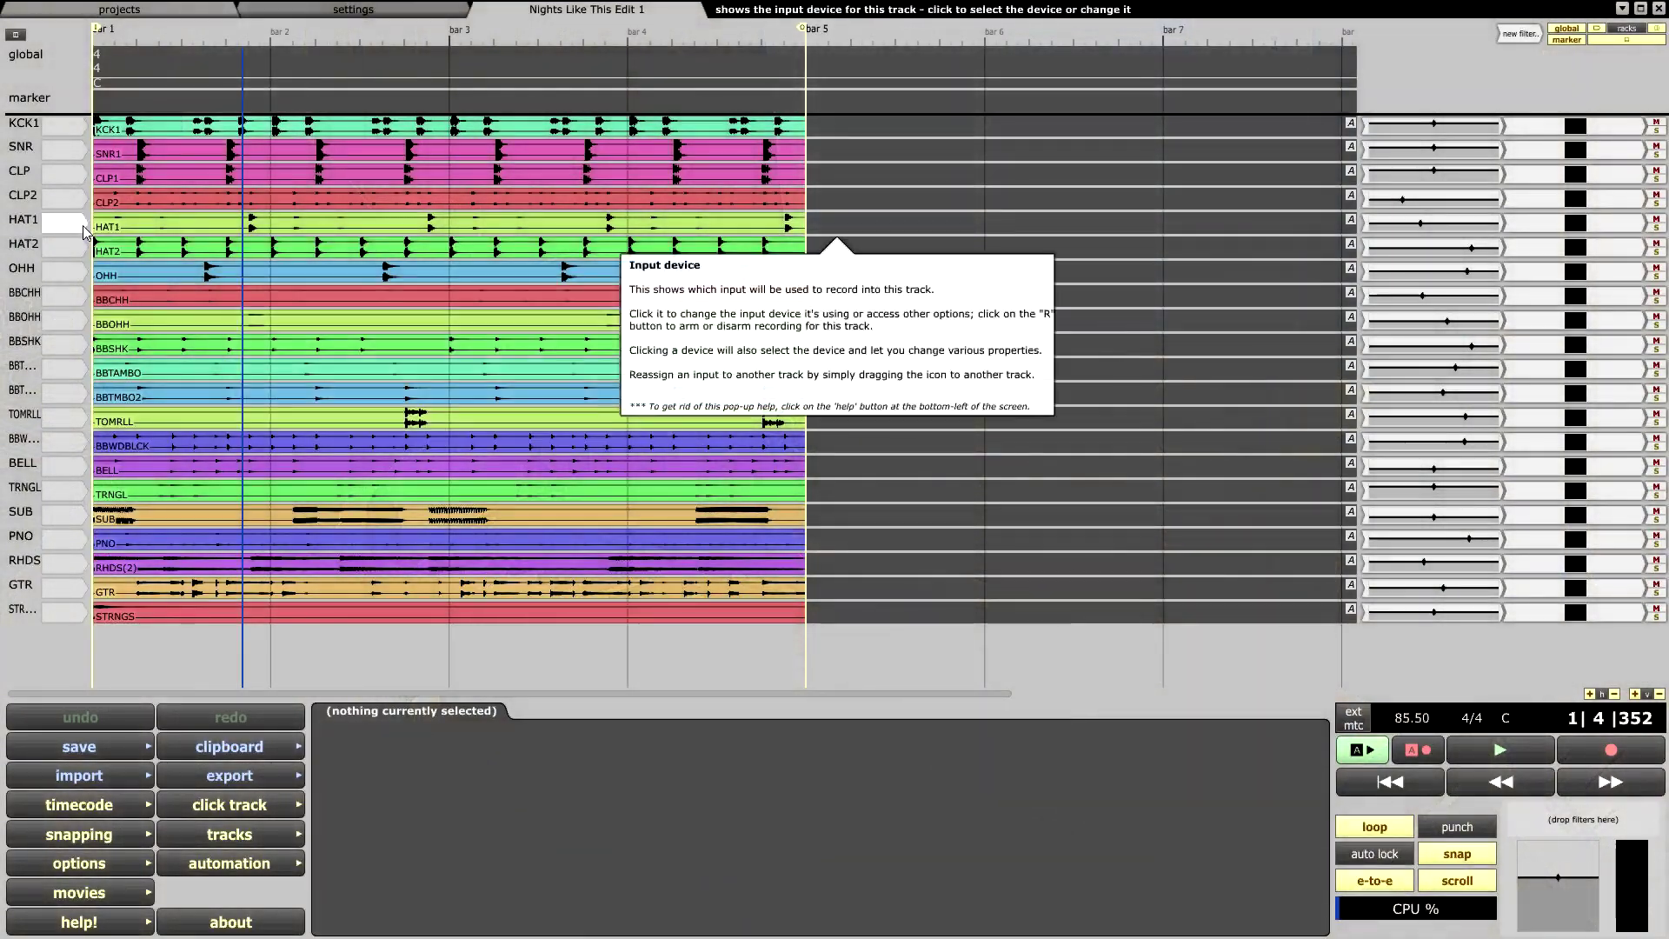
Step: Start looping playback of the four-bar Nights Like This Edit 1 beat
key("space")
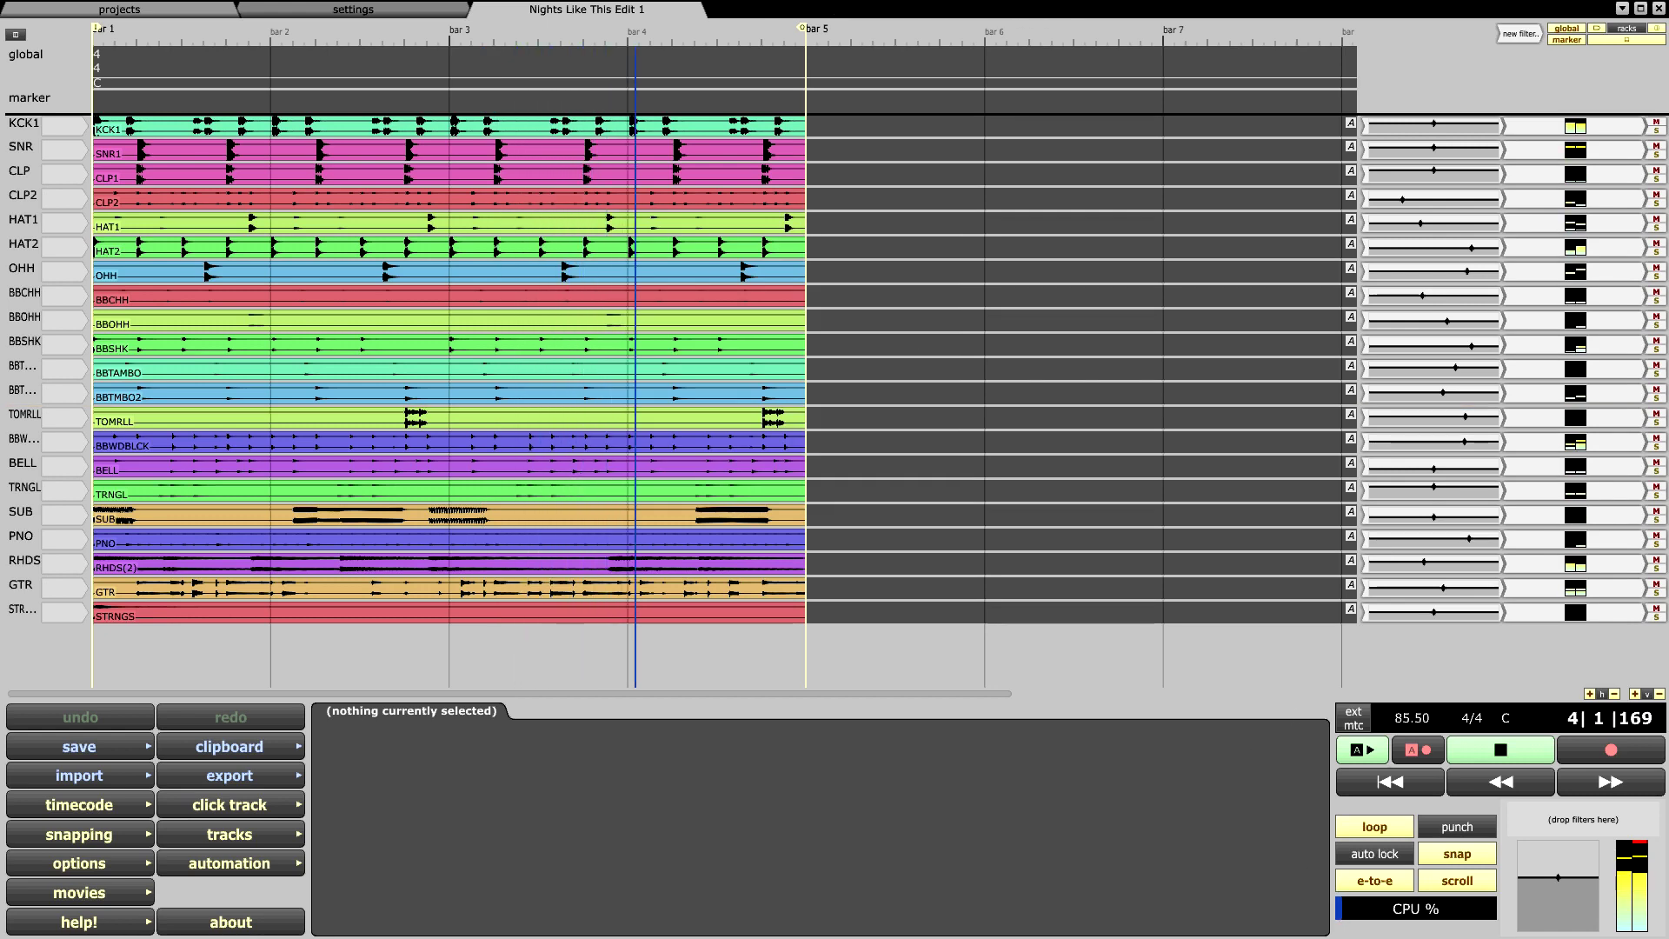
Step: Solo GTR and insert a Tracktion Filters Delay on its outputs
left_click(1657, 594)
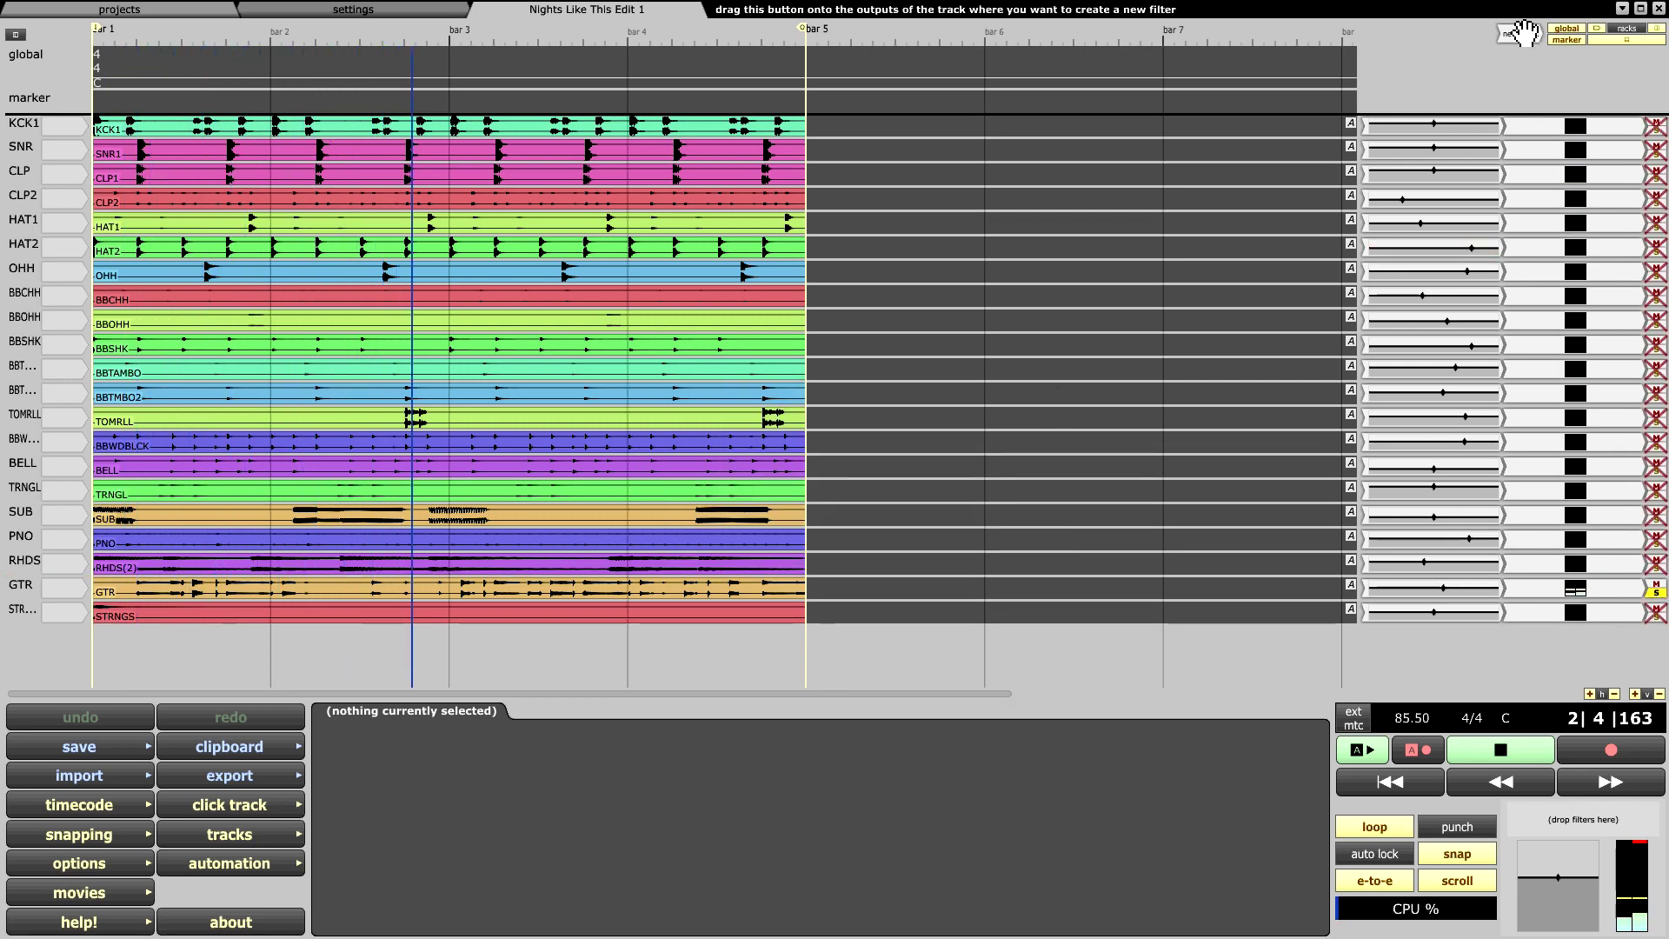
left_click_drag(1523, 39, 1370, 607)
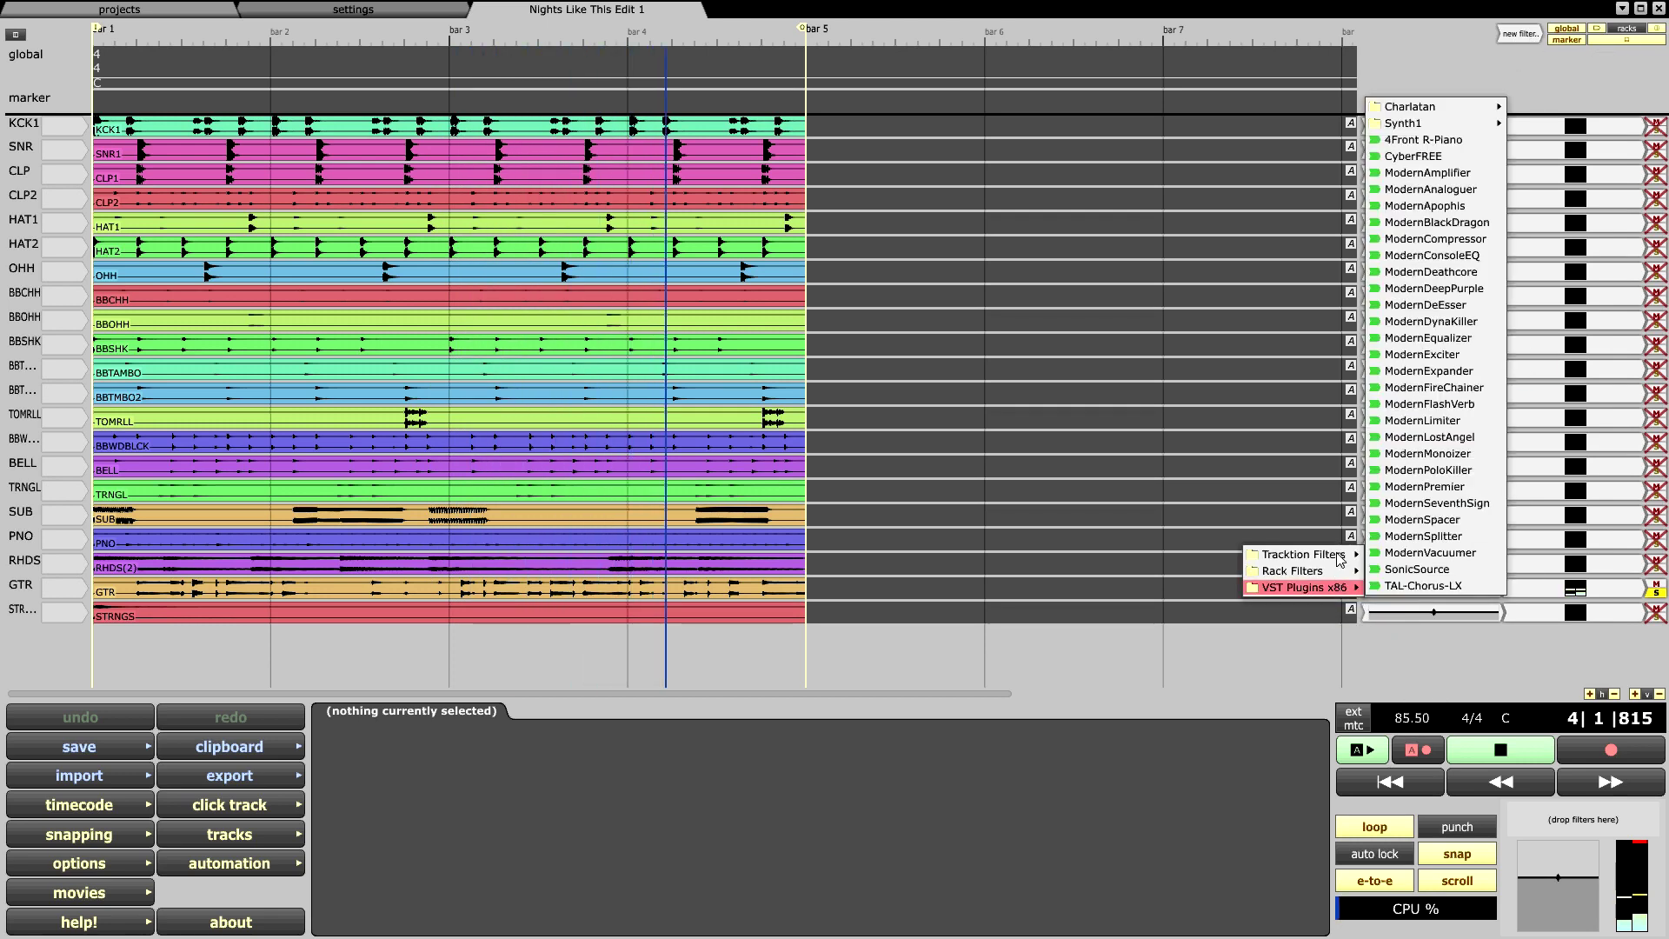
mouse_move(1331, 563)
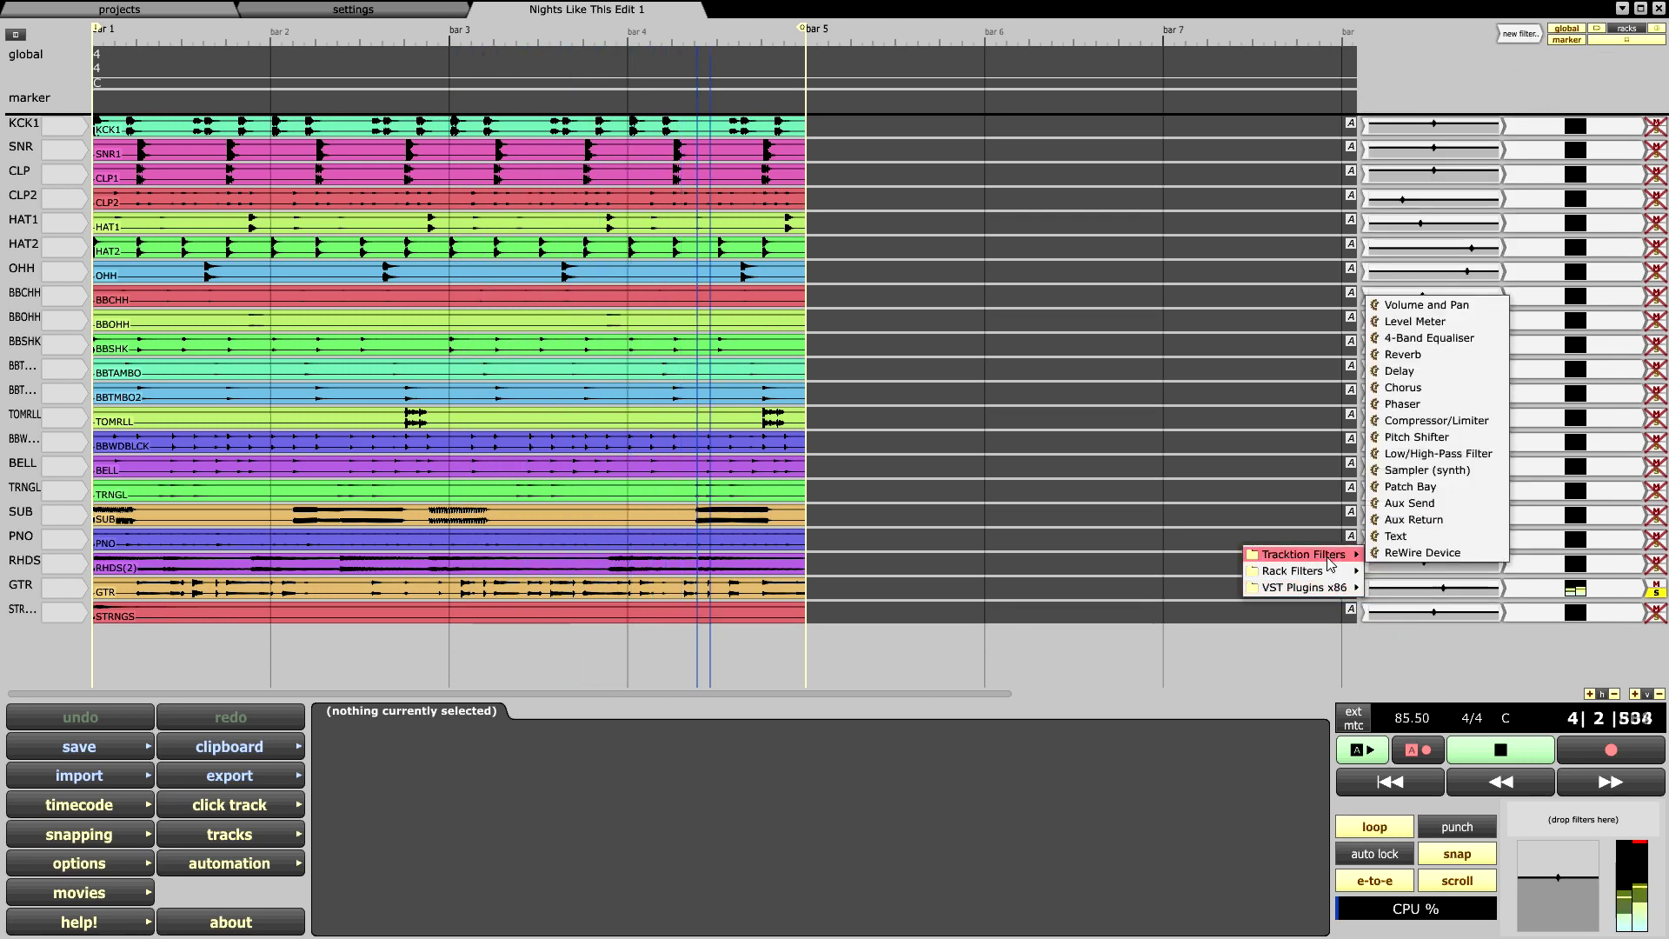
left_click(1431, 375)
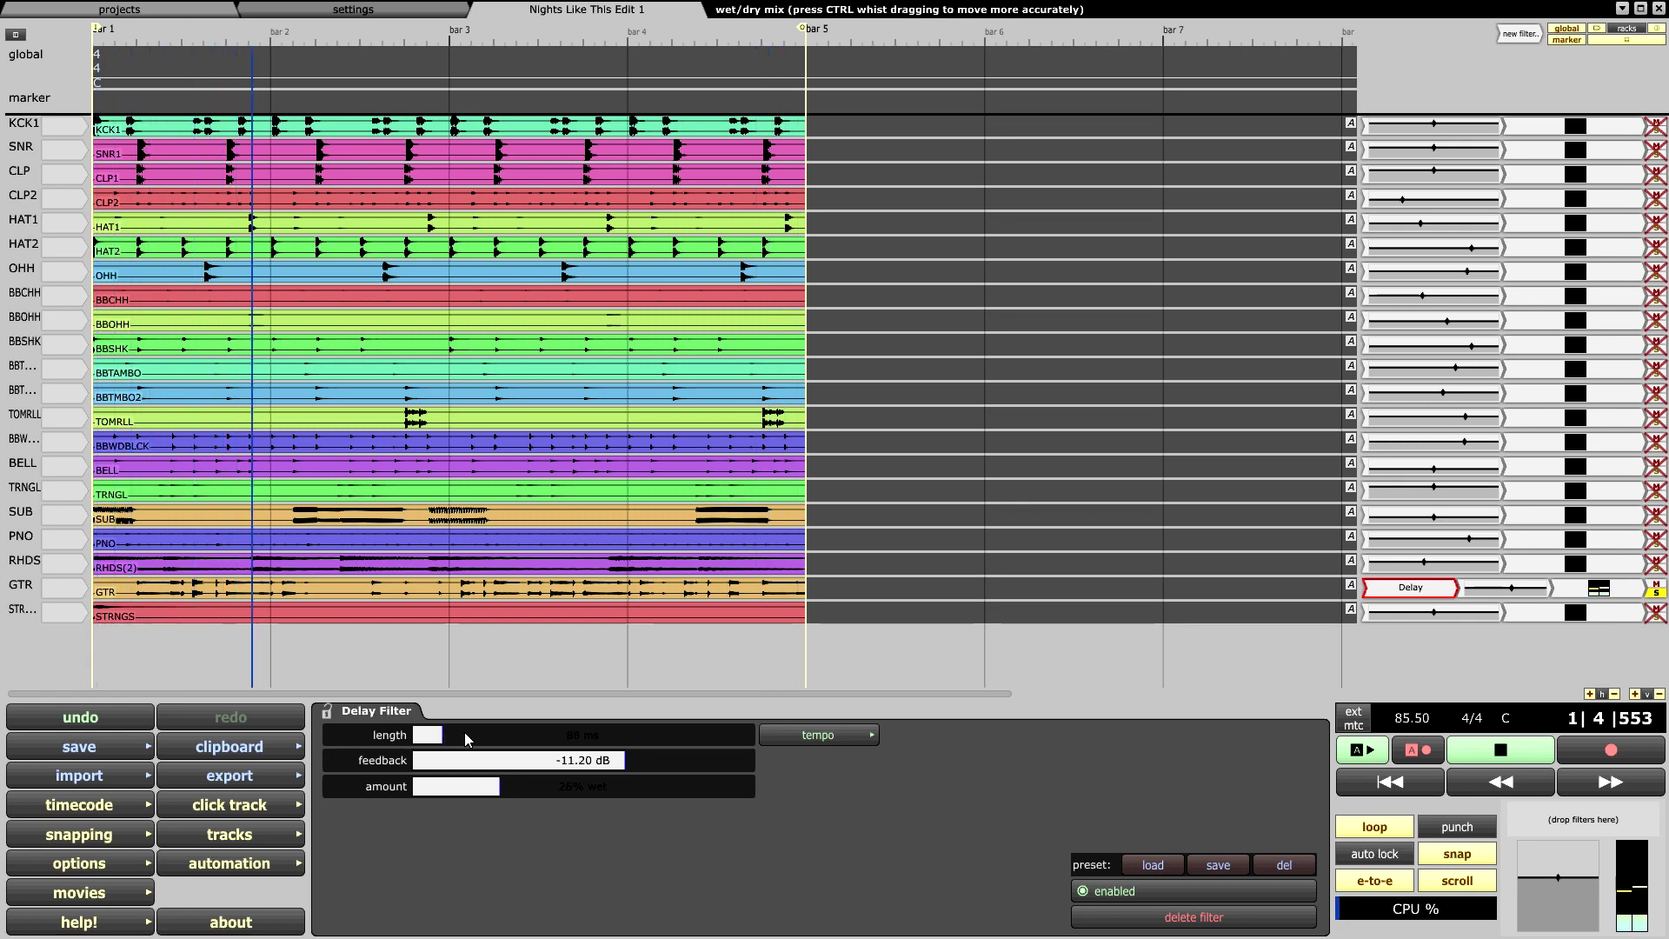
Step: Lengthen the GTR delay, pull its feedback lower and cut the wet amount to 22%
left_click_drag(466, 739, 556, 740)
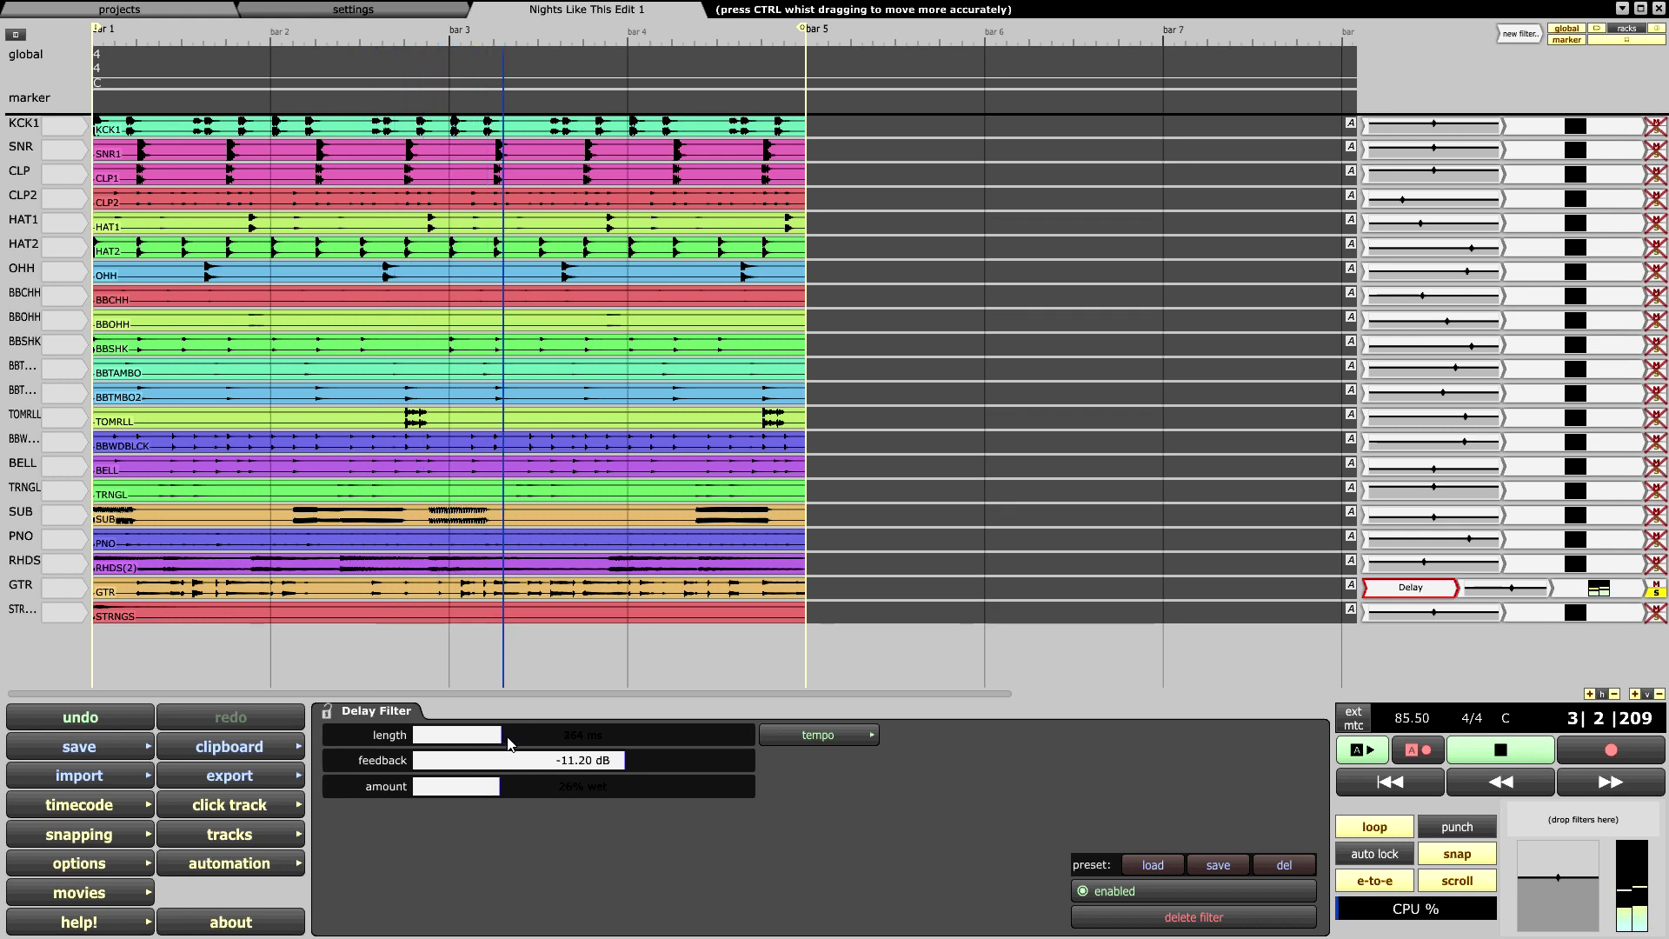
left_click_drag(622, 761, 584, 773)
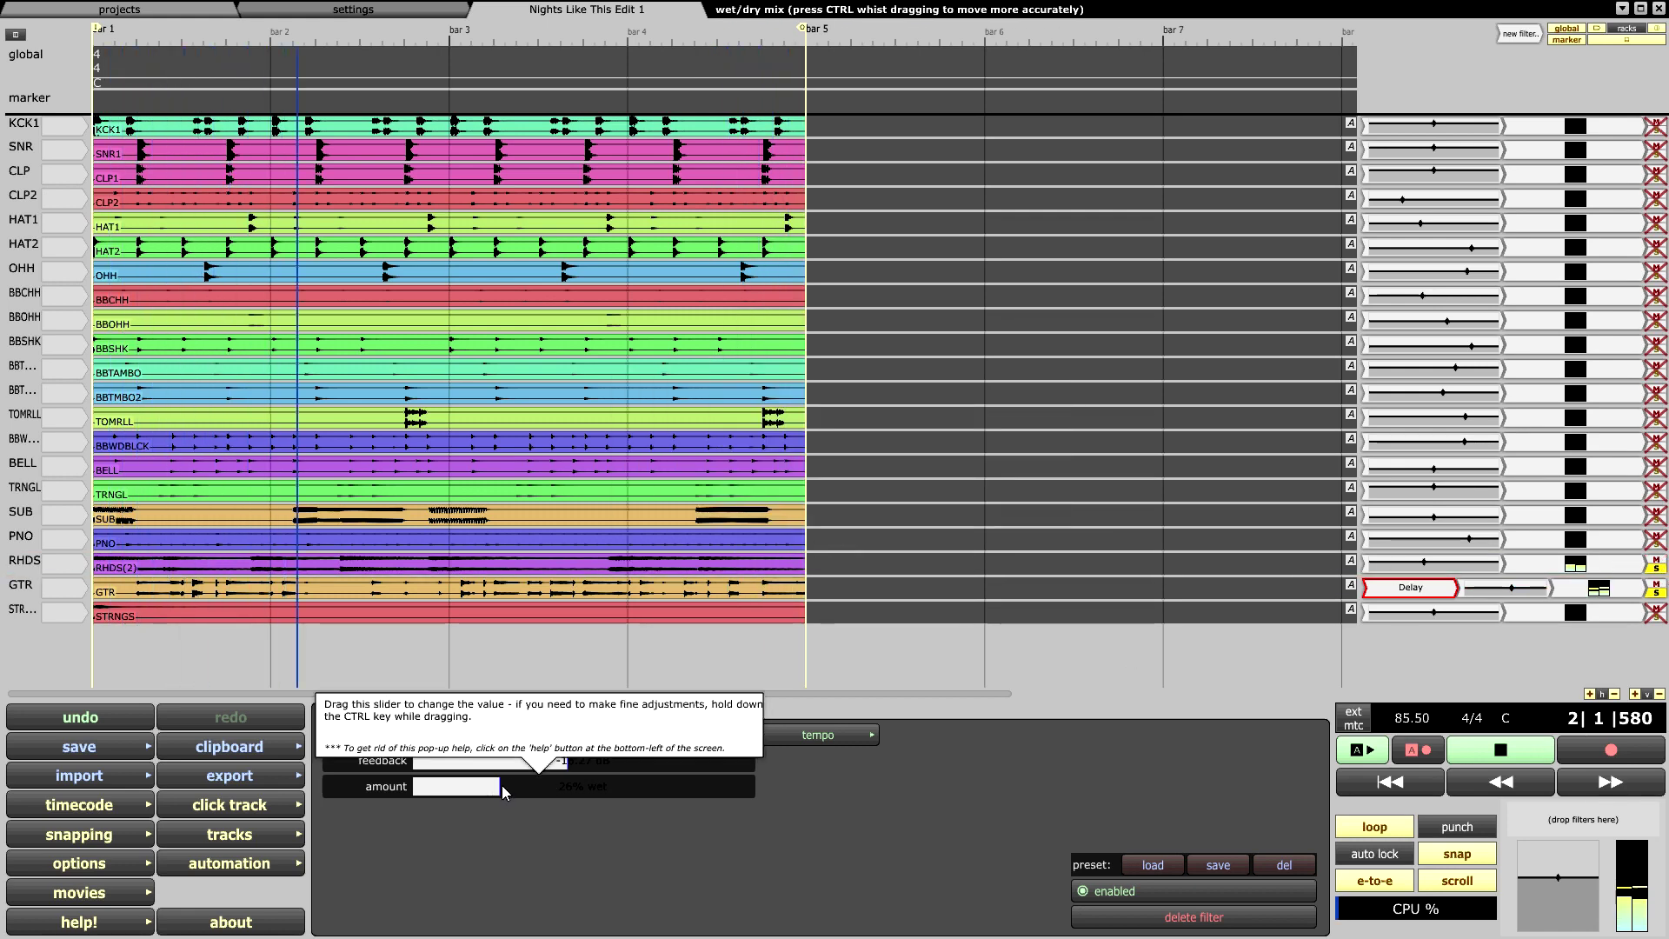
left_click_drag(500, 786, 485, 793)
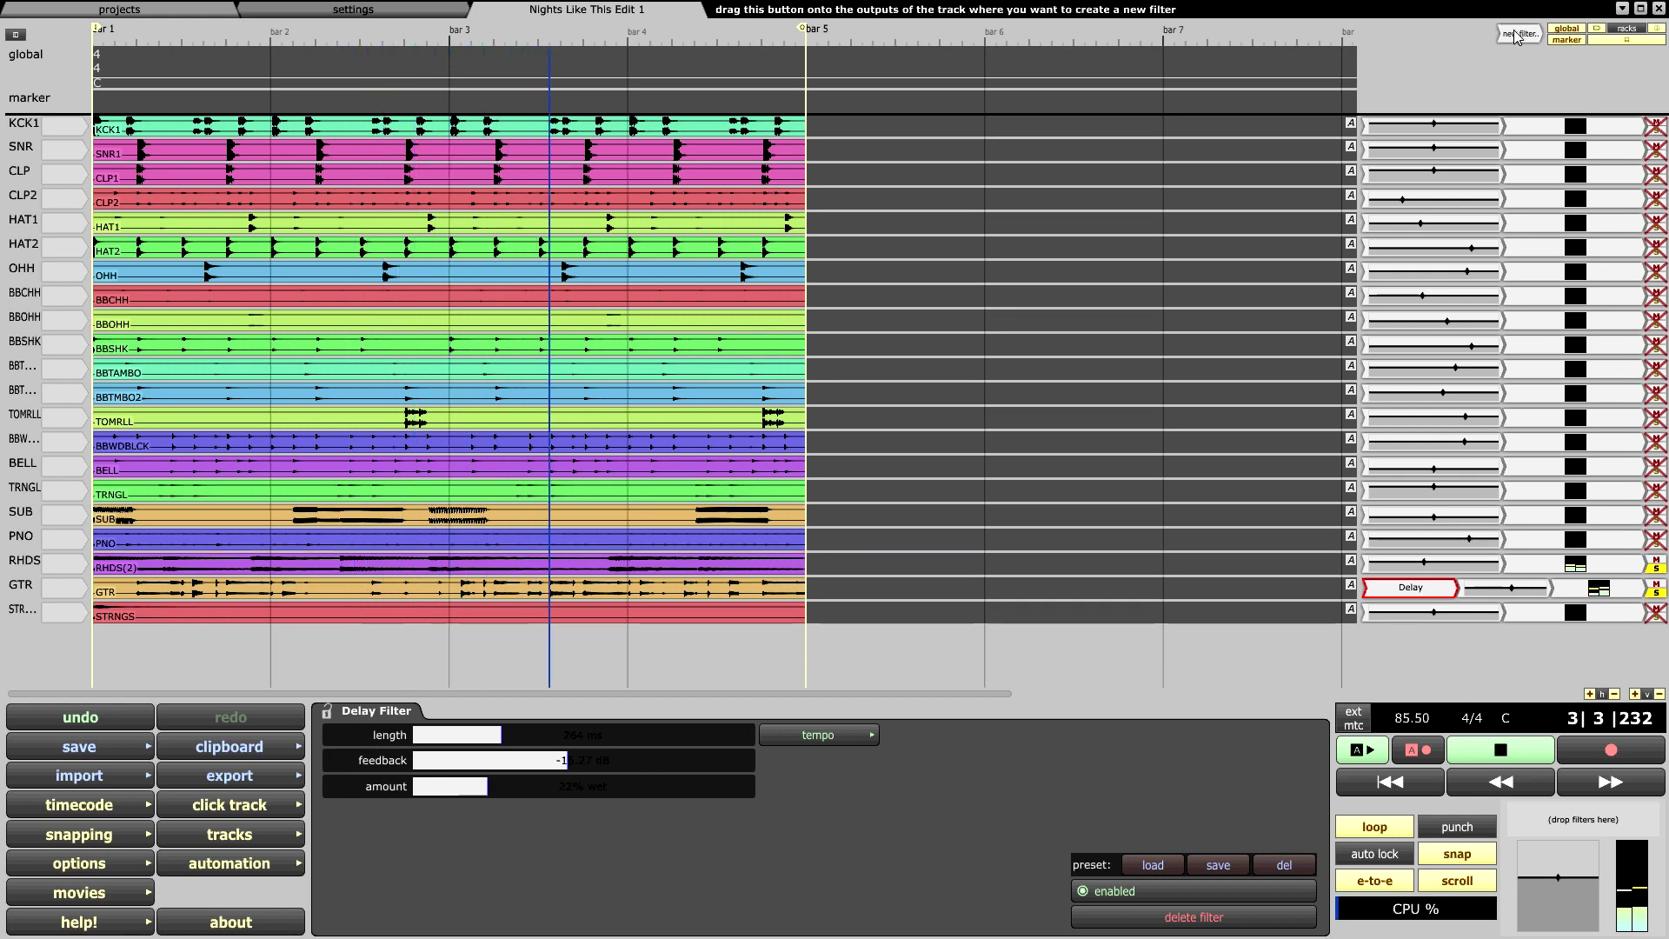
left_click_drag(1521, 59, 1461, 585)
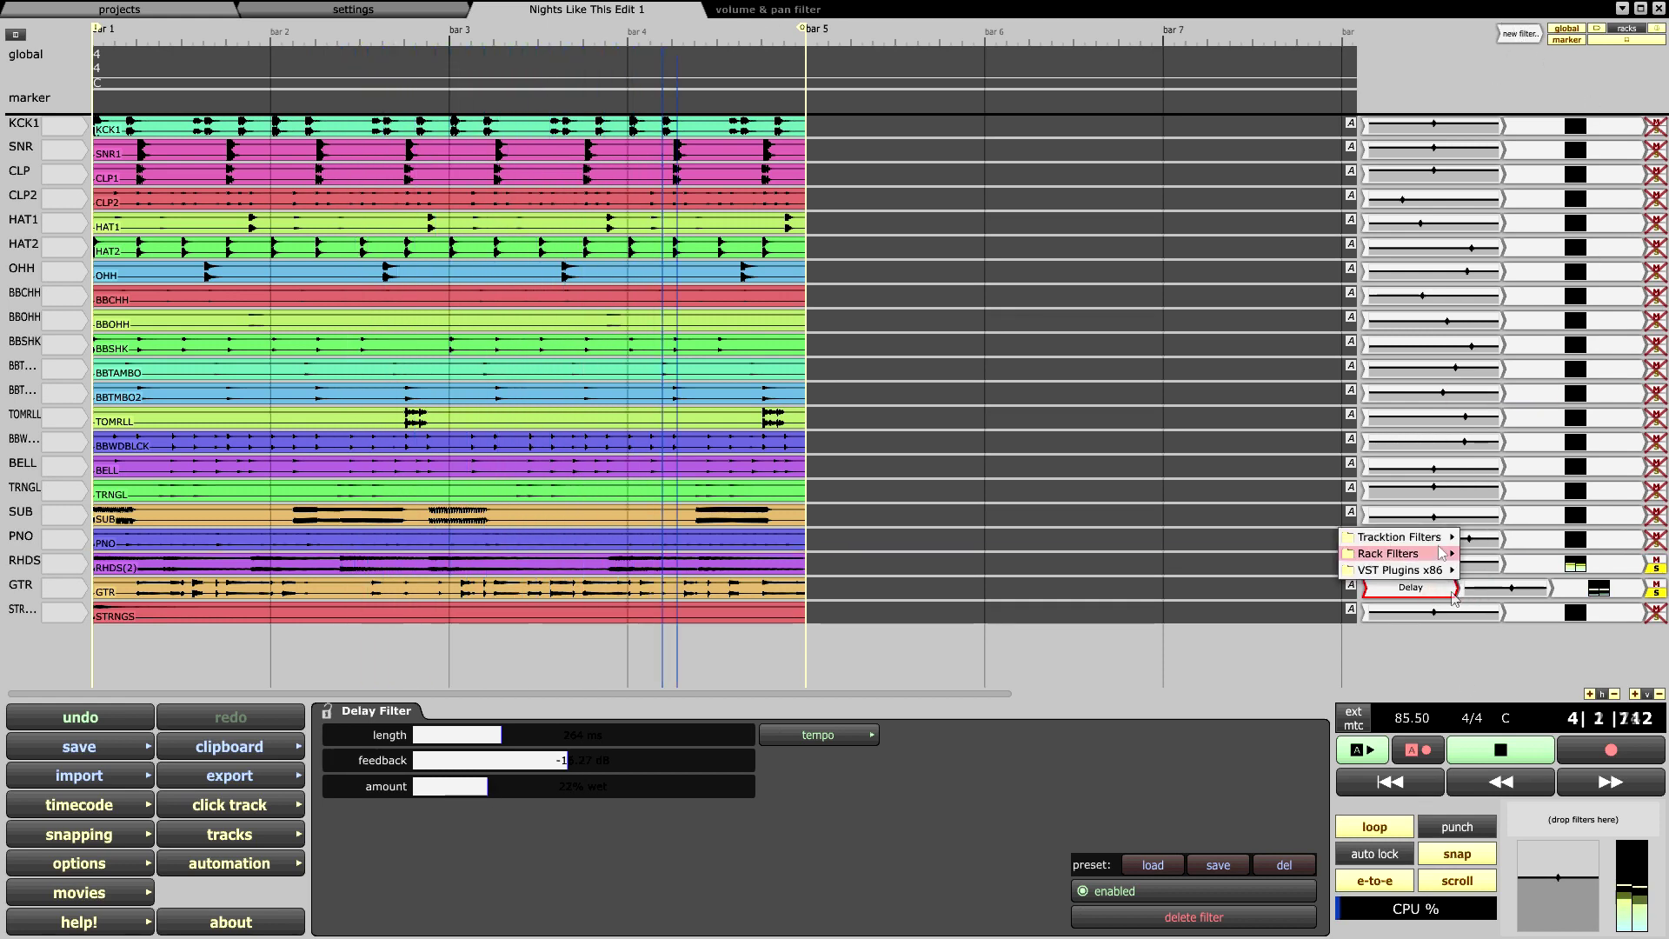
Step: Add a 4-Band Equaliser to GTR, cutting mids about -6.2 dB near 1664 Hz and boosting near 5 kHz
mouse_move(1439, 541)
left_click(1525, 321)
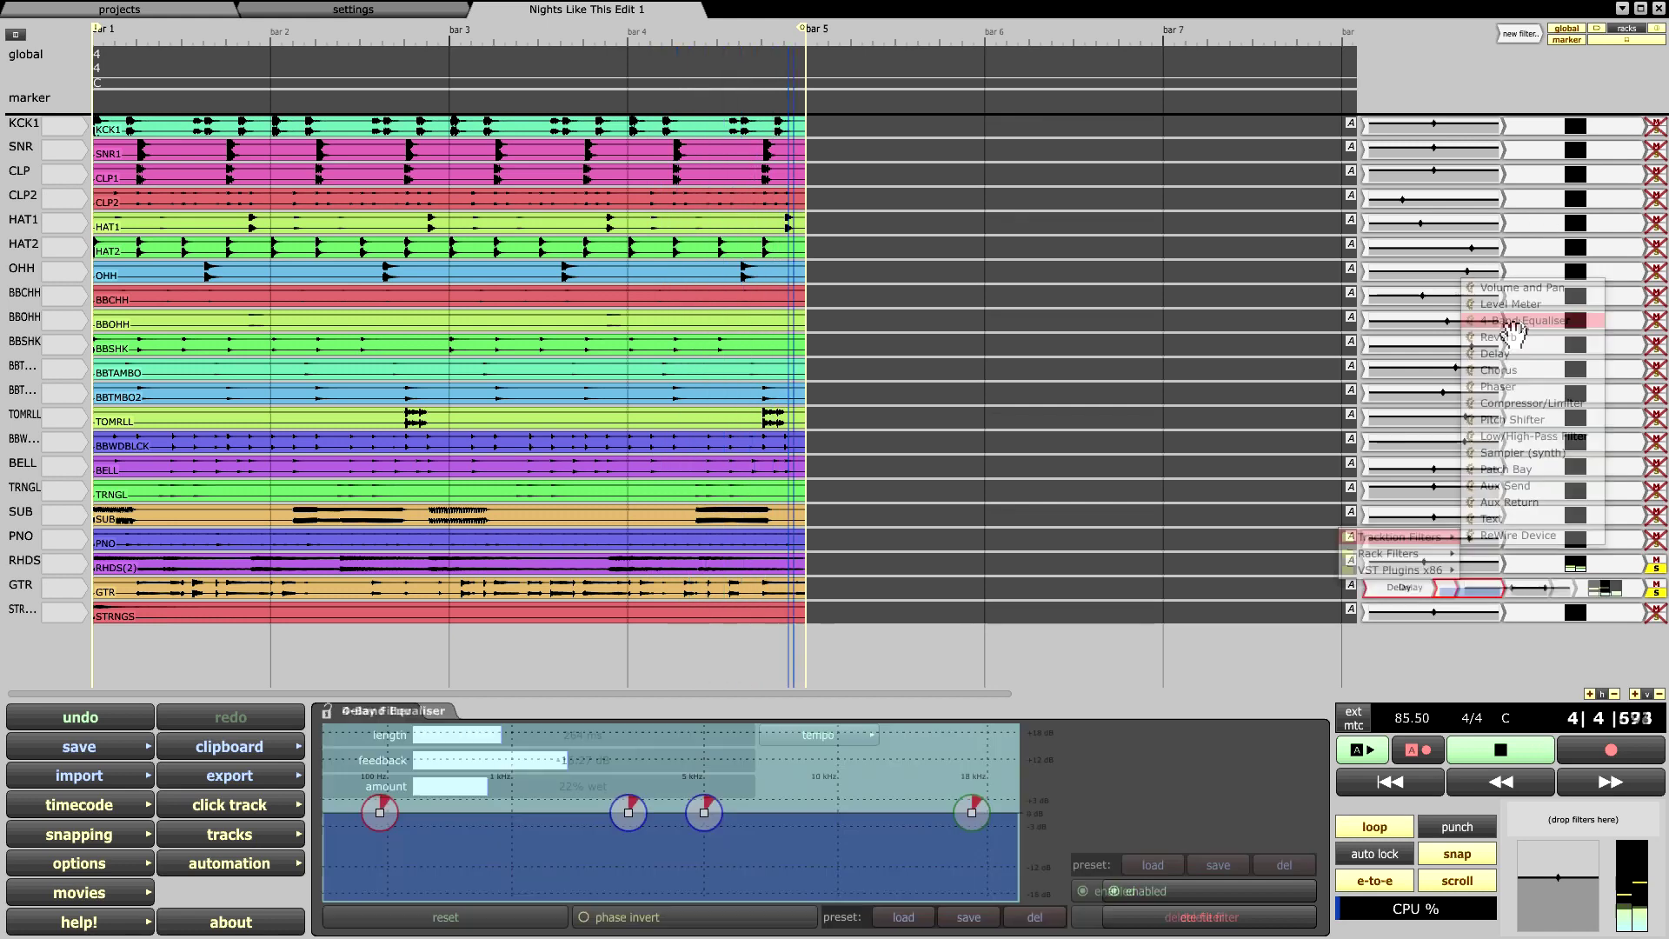
left_click_drag(704, 812, 732, 791)
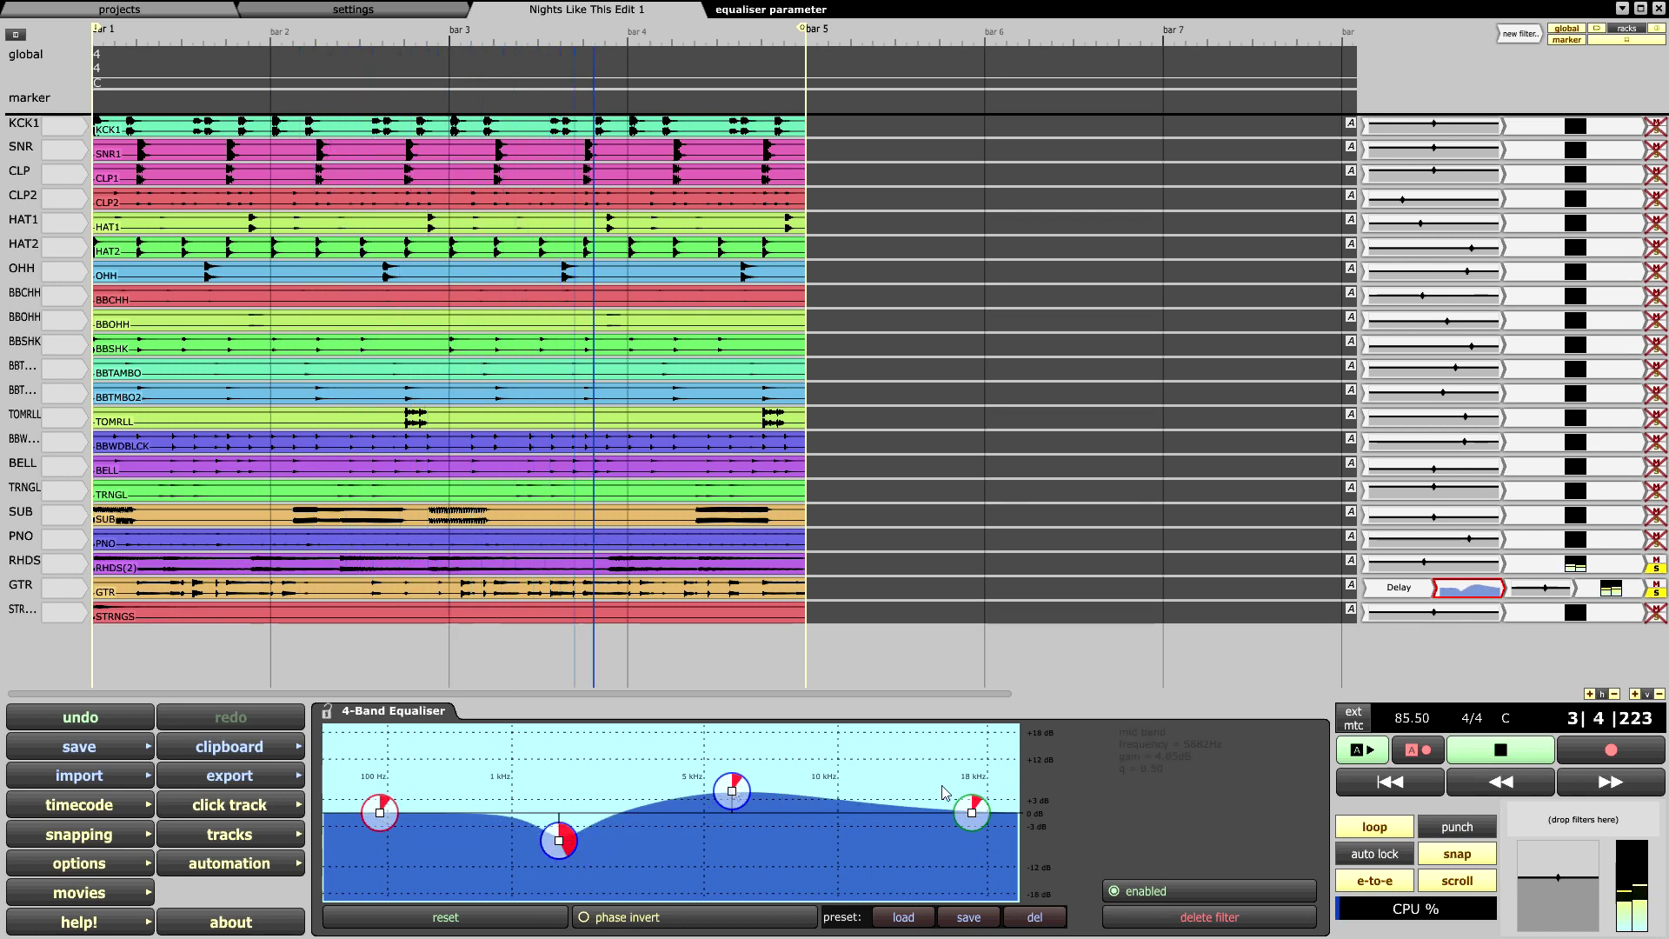
left_click_drag(972, 812, 980, 817)
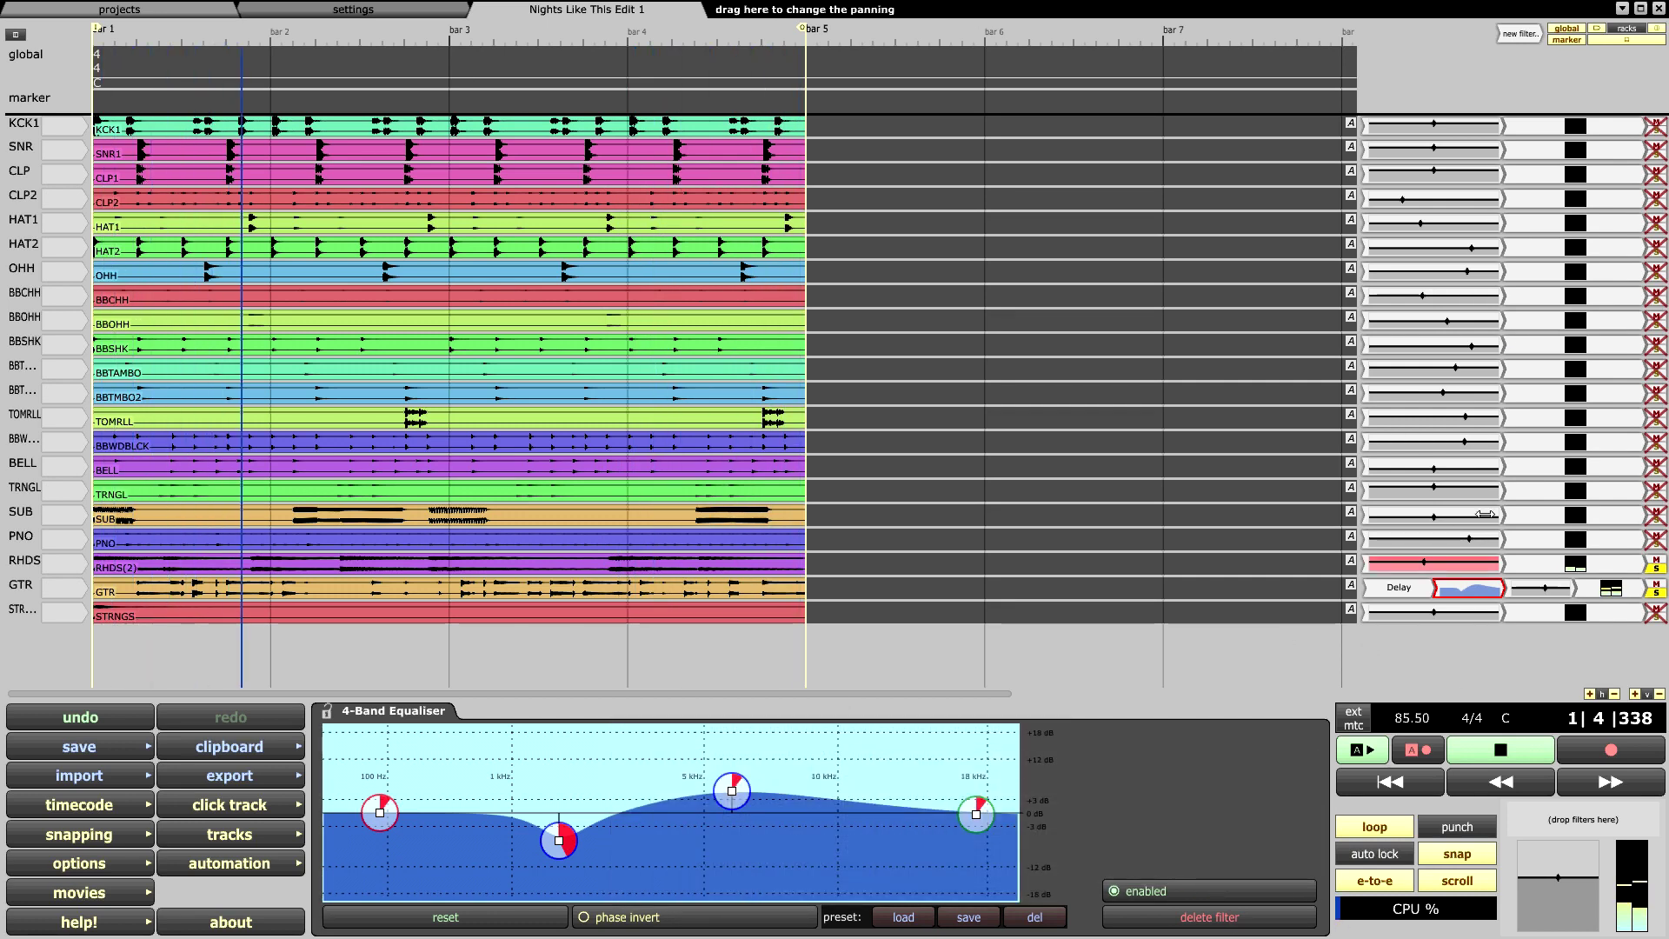
left_click_drag(1399, 587, 1349, 621)
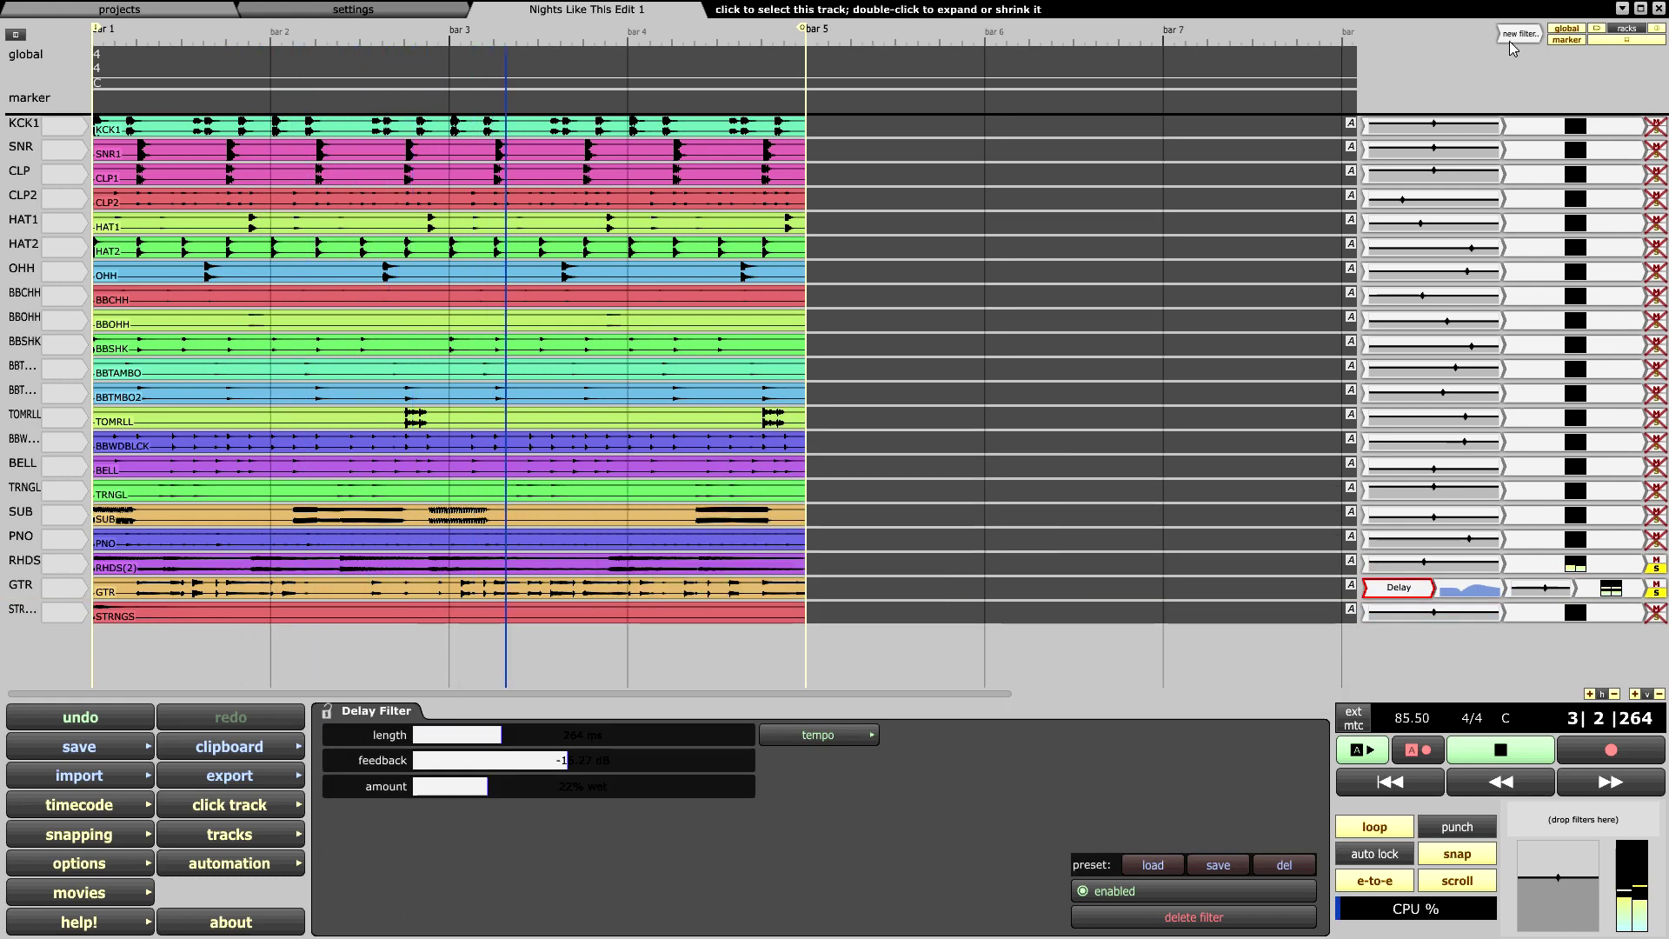
Step: Put a Chorus on RHDS with width raised to 57% and wet amount below 50%
left_click_drag(1517, 37, 1396, 567)
mouse_move(1326, 522)
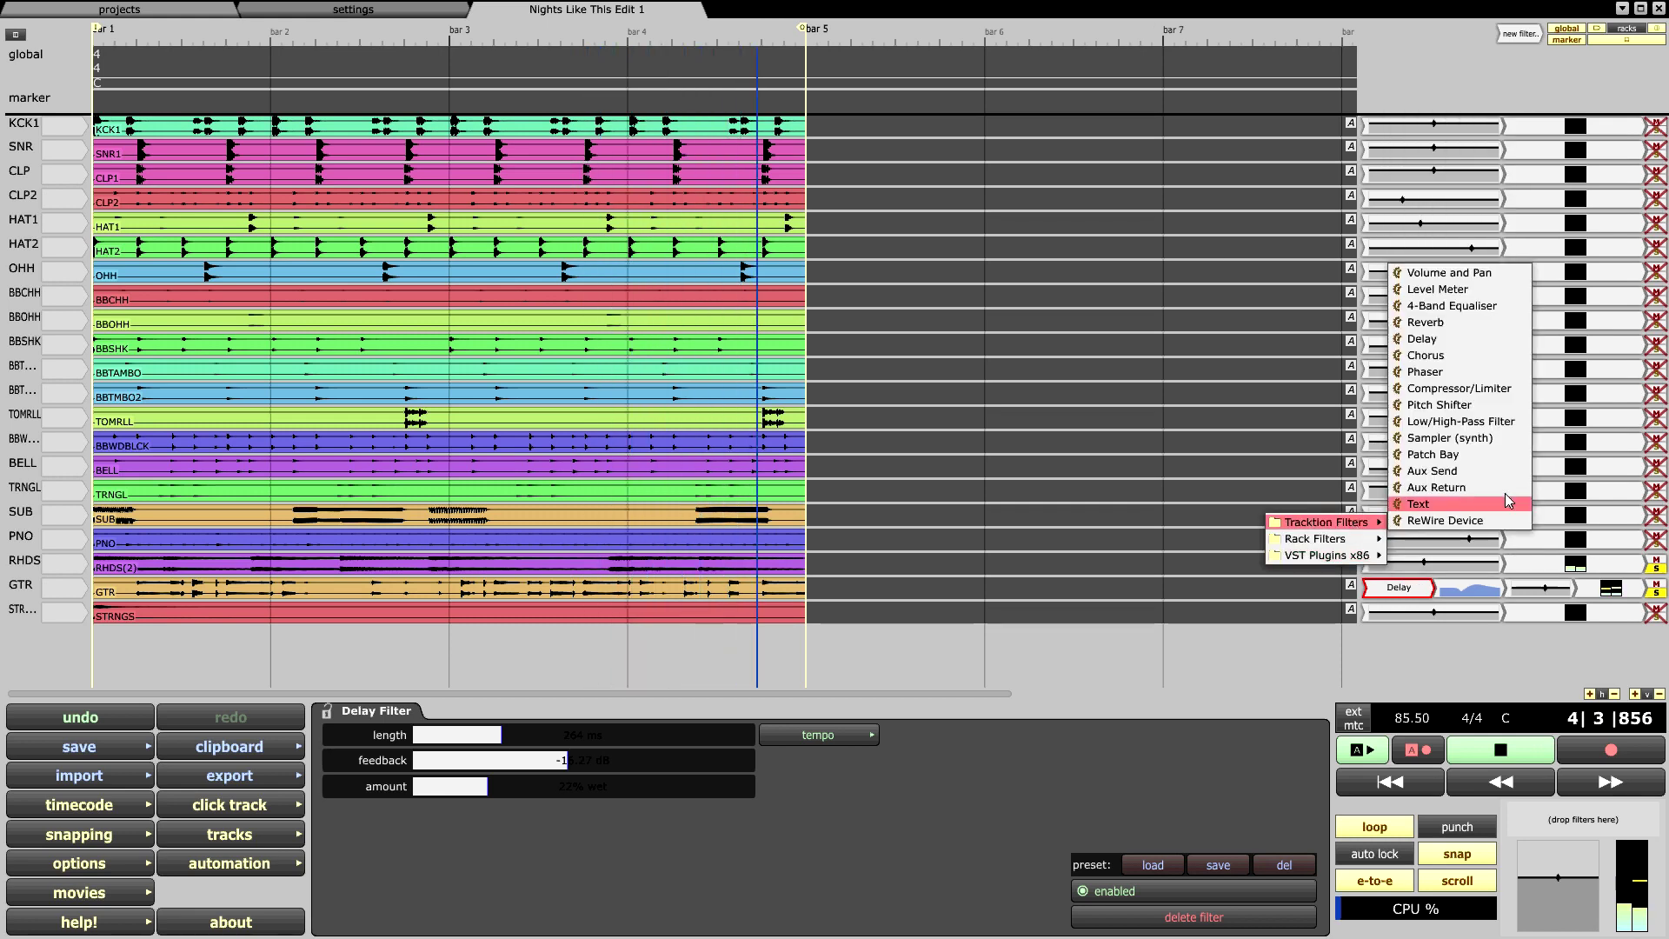
left_click(1458, 361)
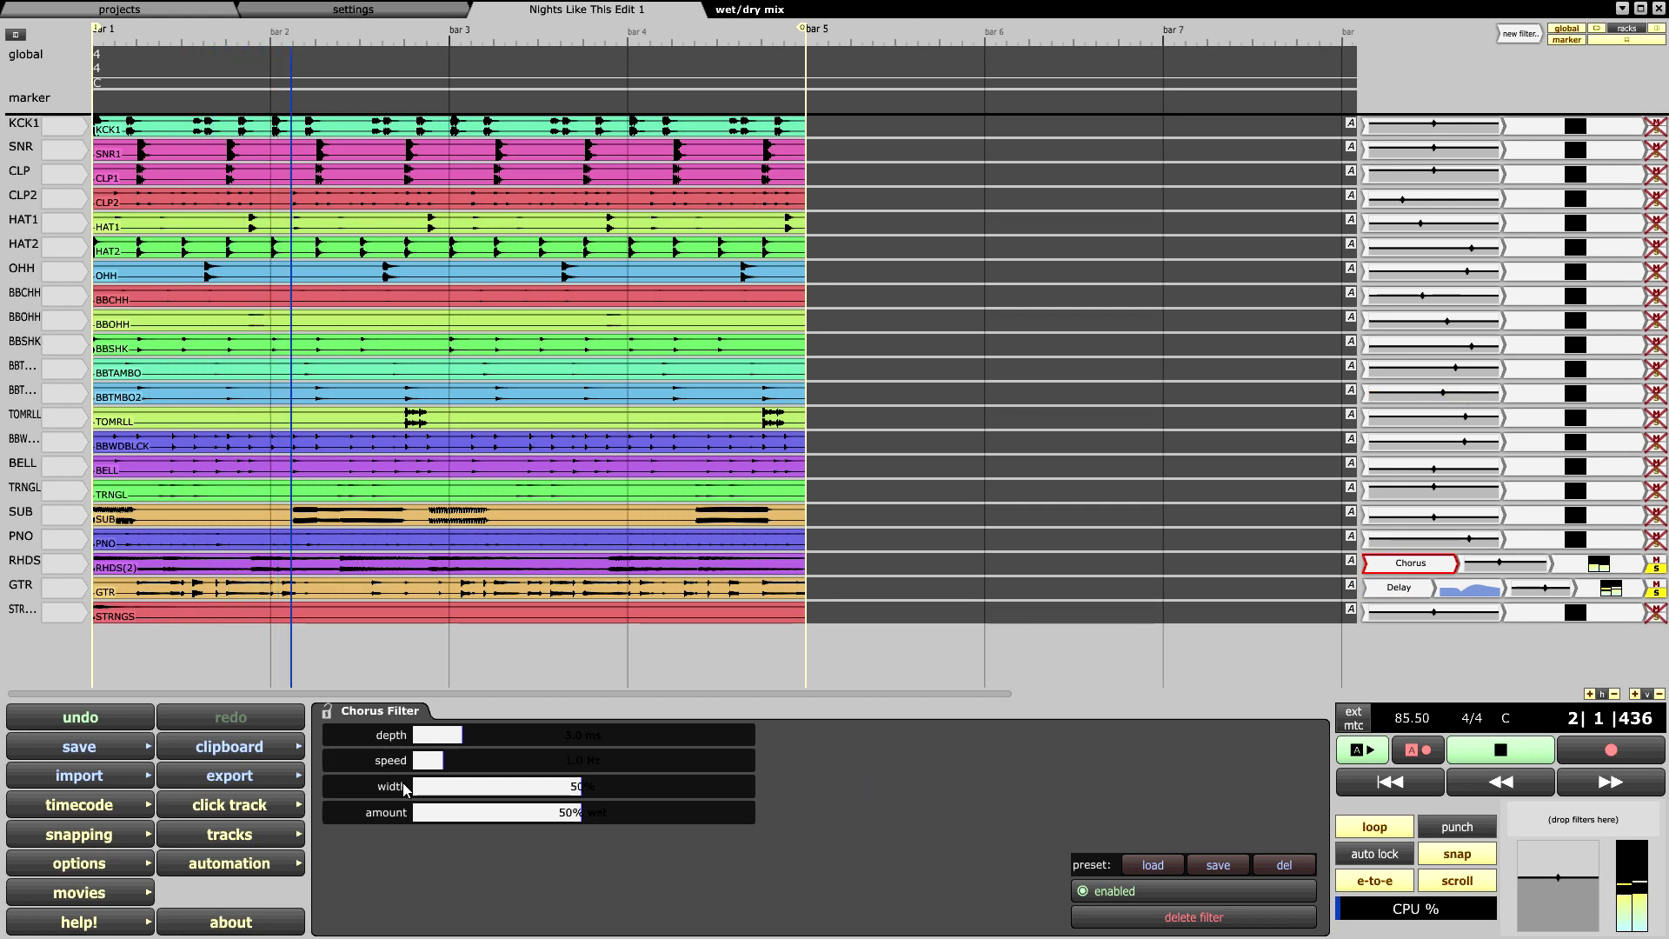
left_click_drag(486, 780, 492, 826)
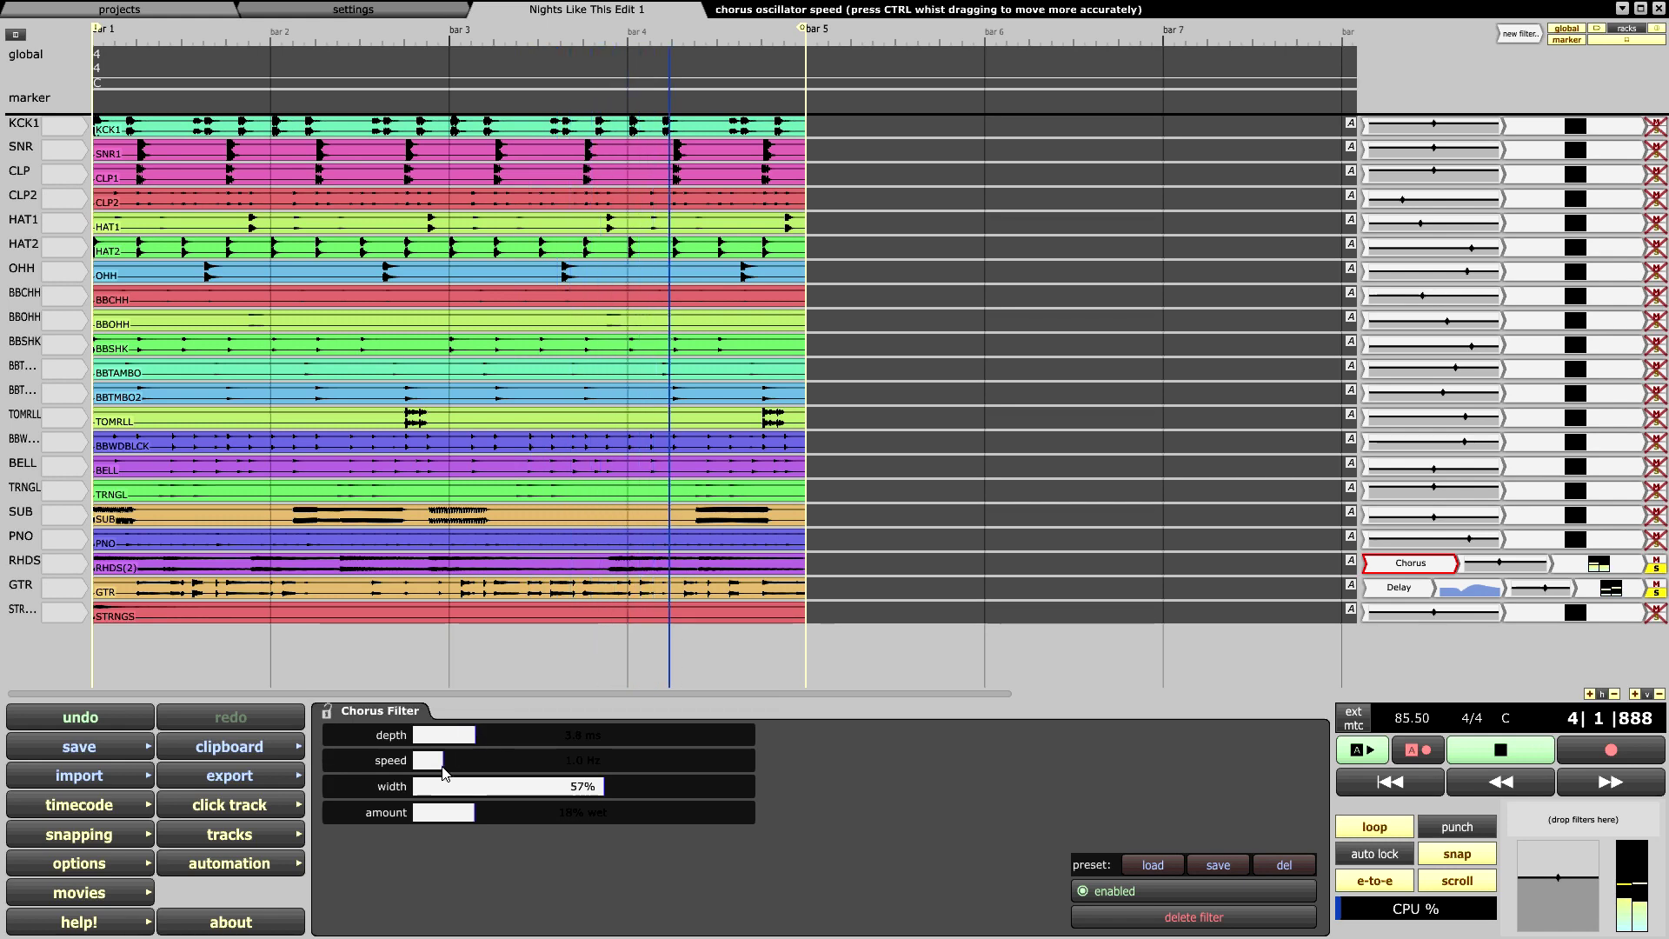
Step: Sync the GTR delay length to a 1/4 beat and lower its feedback
left_click(1472, 589)
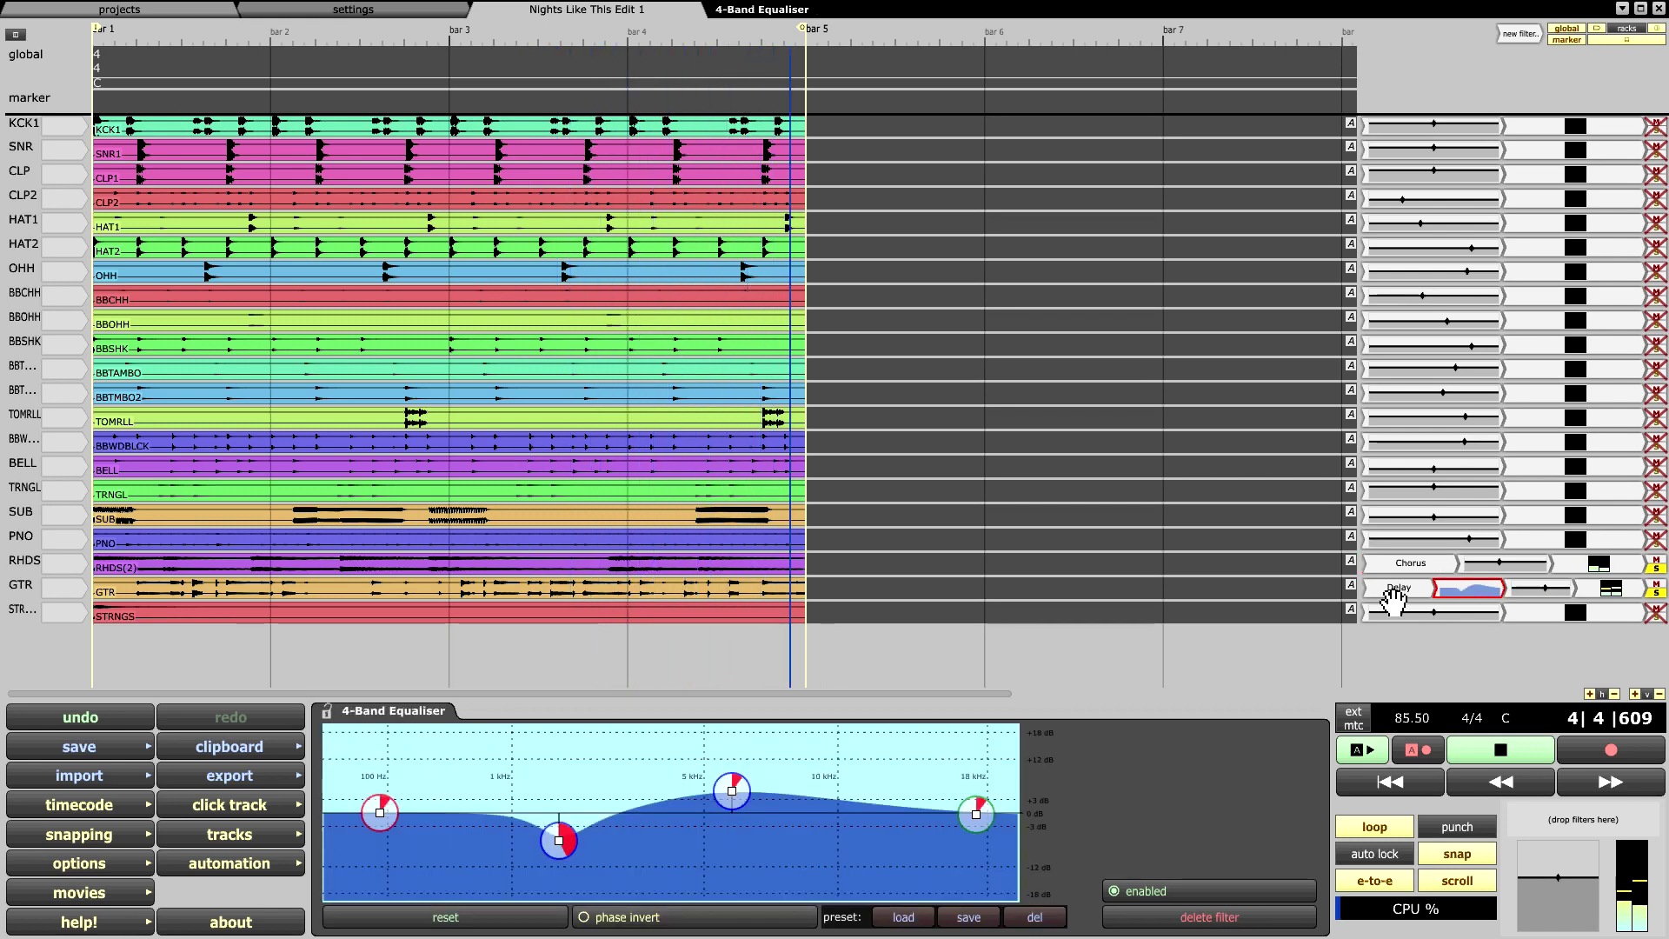
left_click(1399, 588)
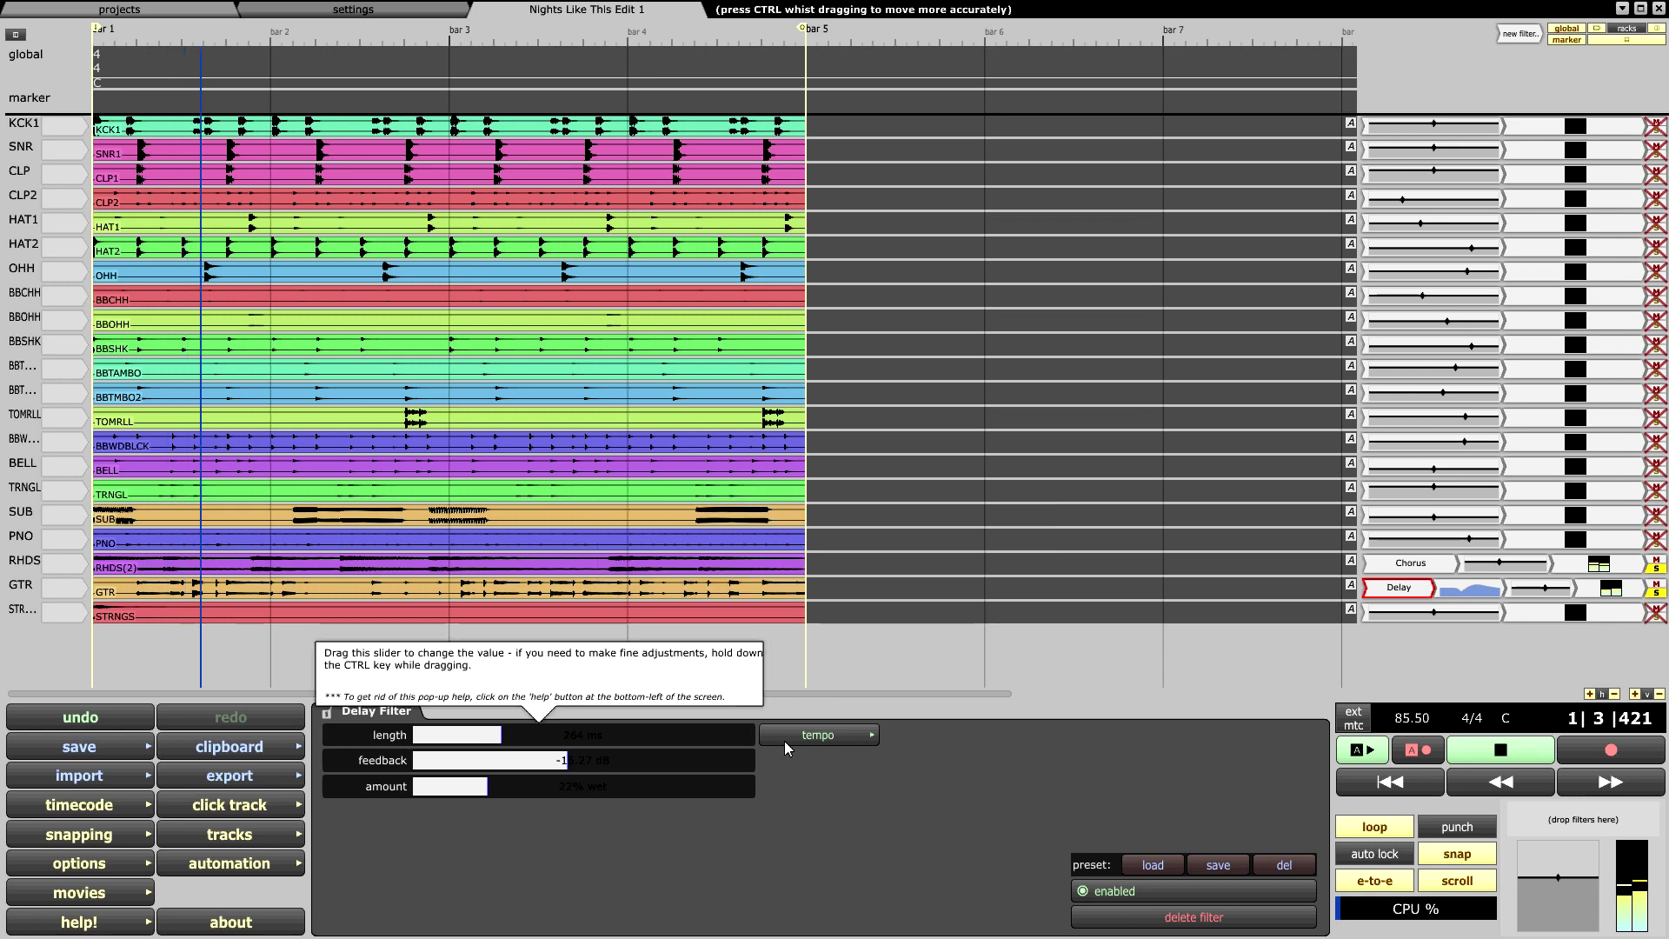
left_click(870, 739)
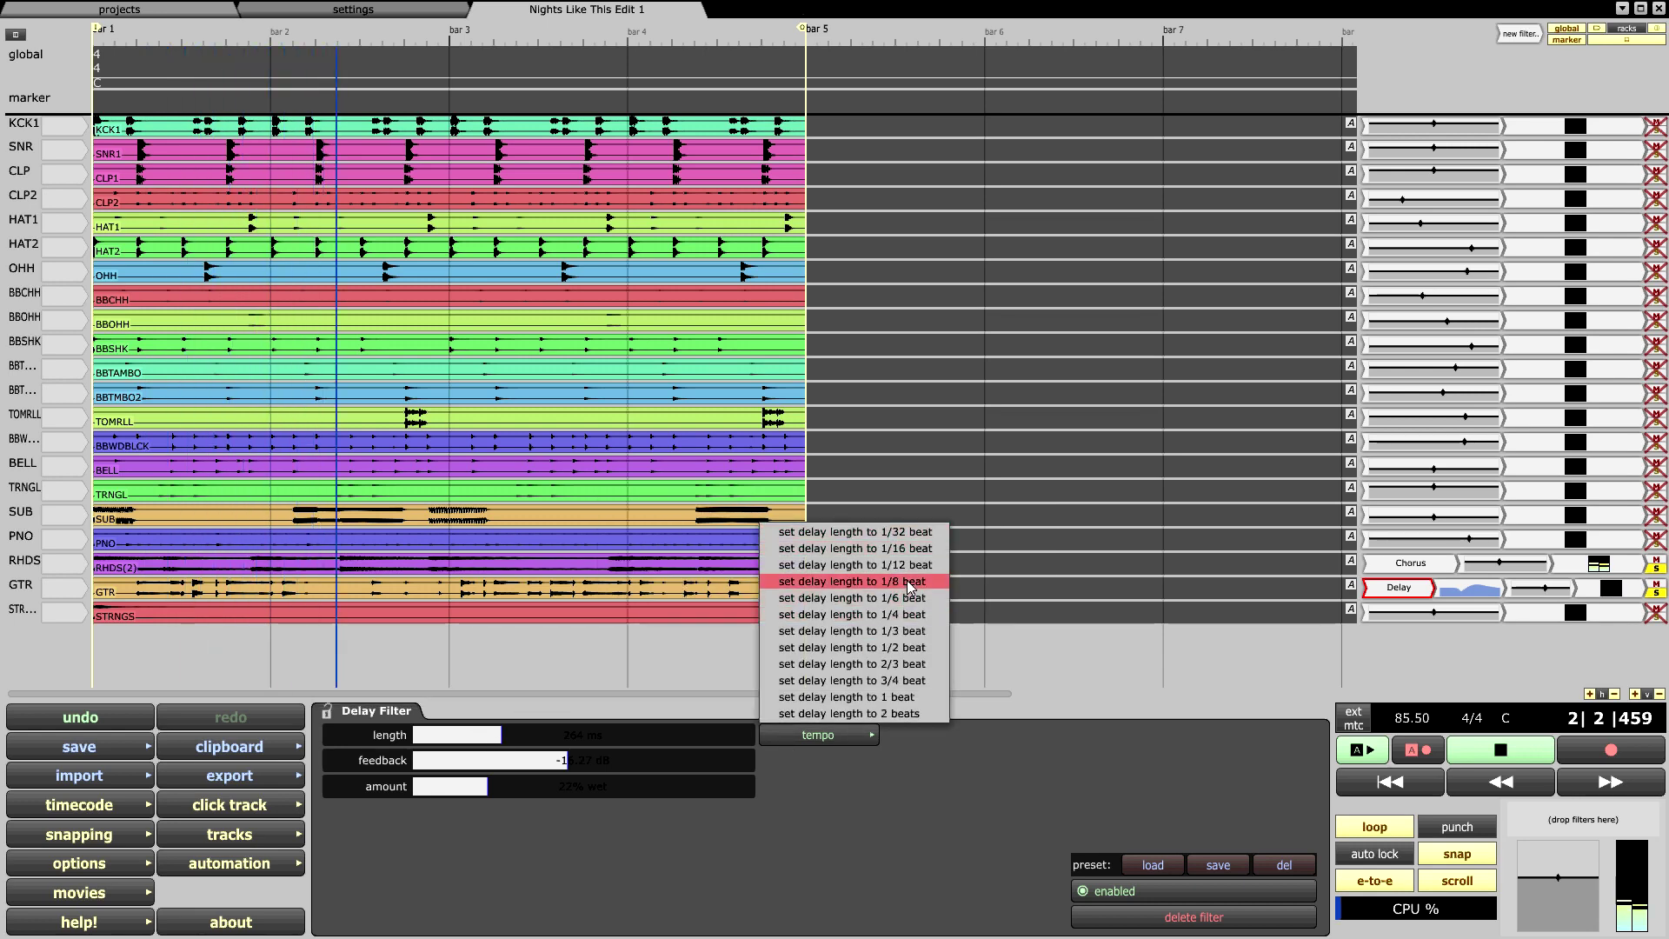
left_click(901, 619)
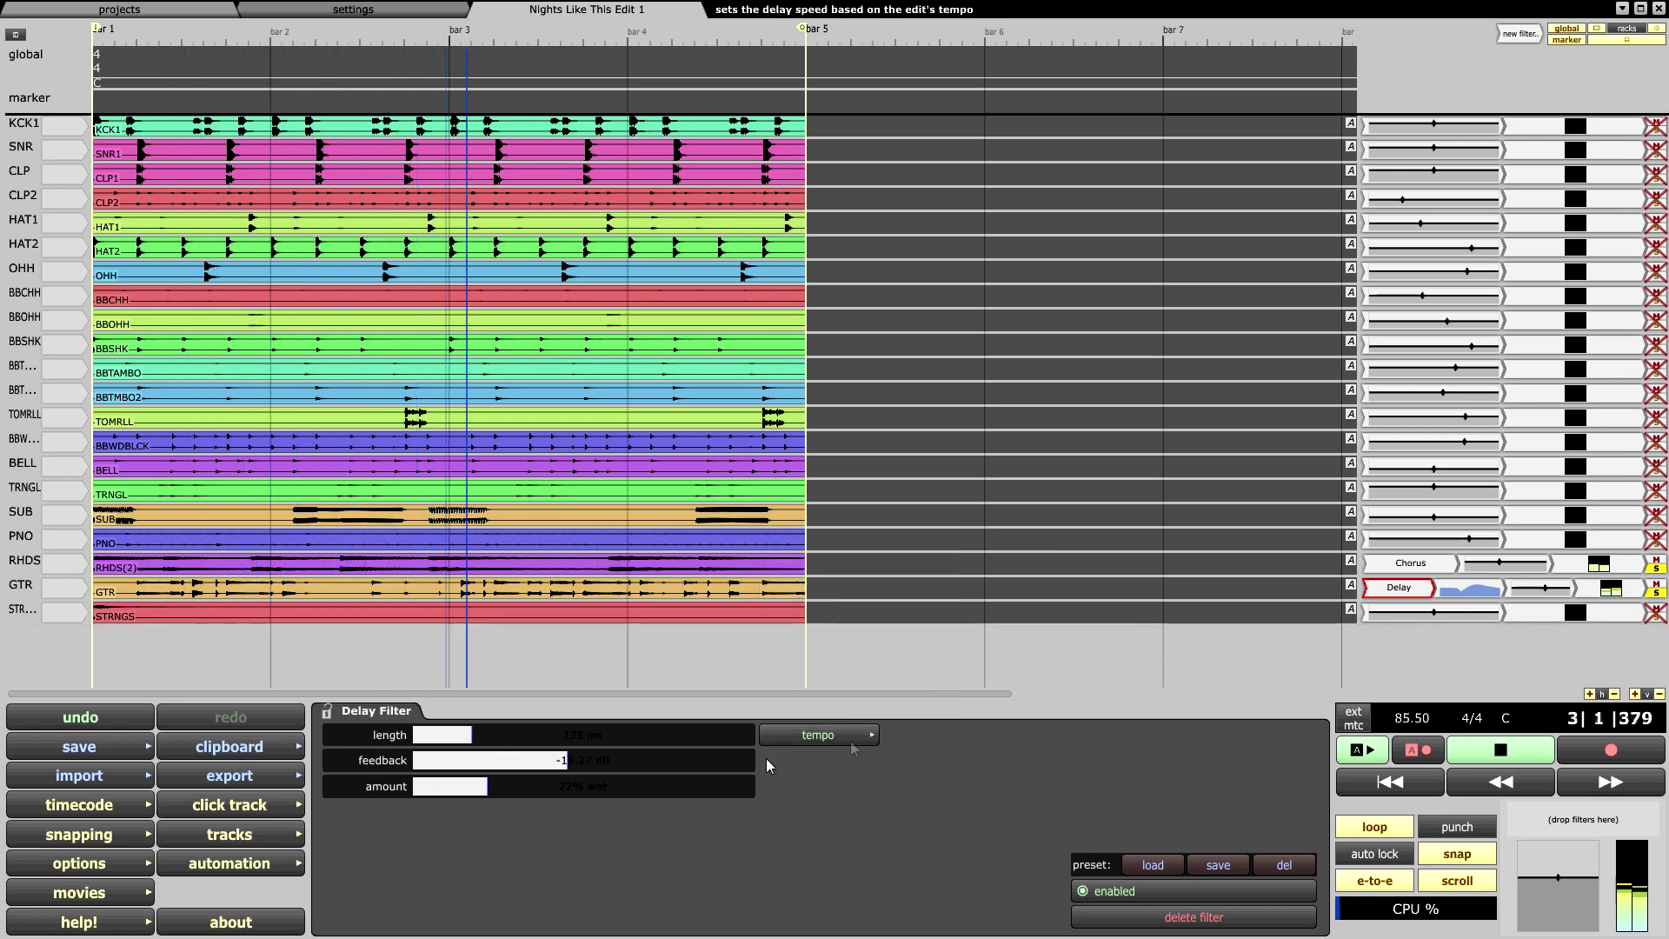
left_click_drag(565, 760, 551, 765)
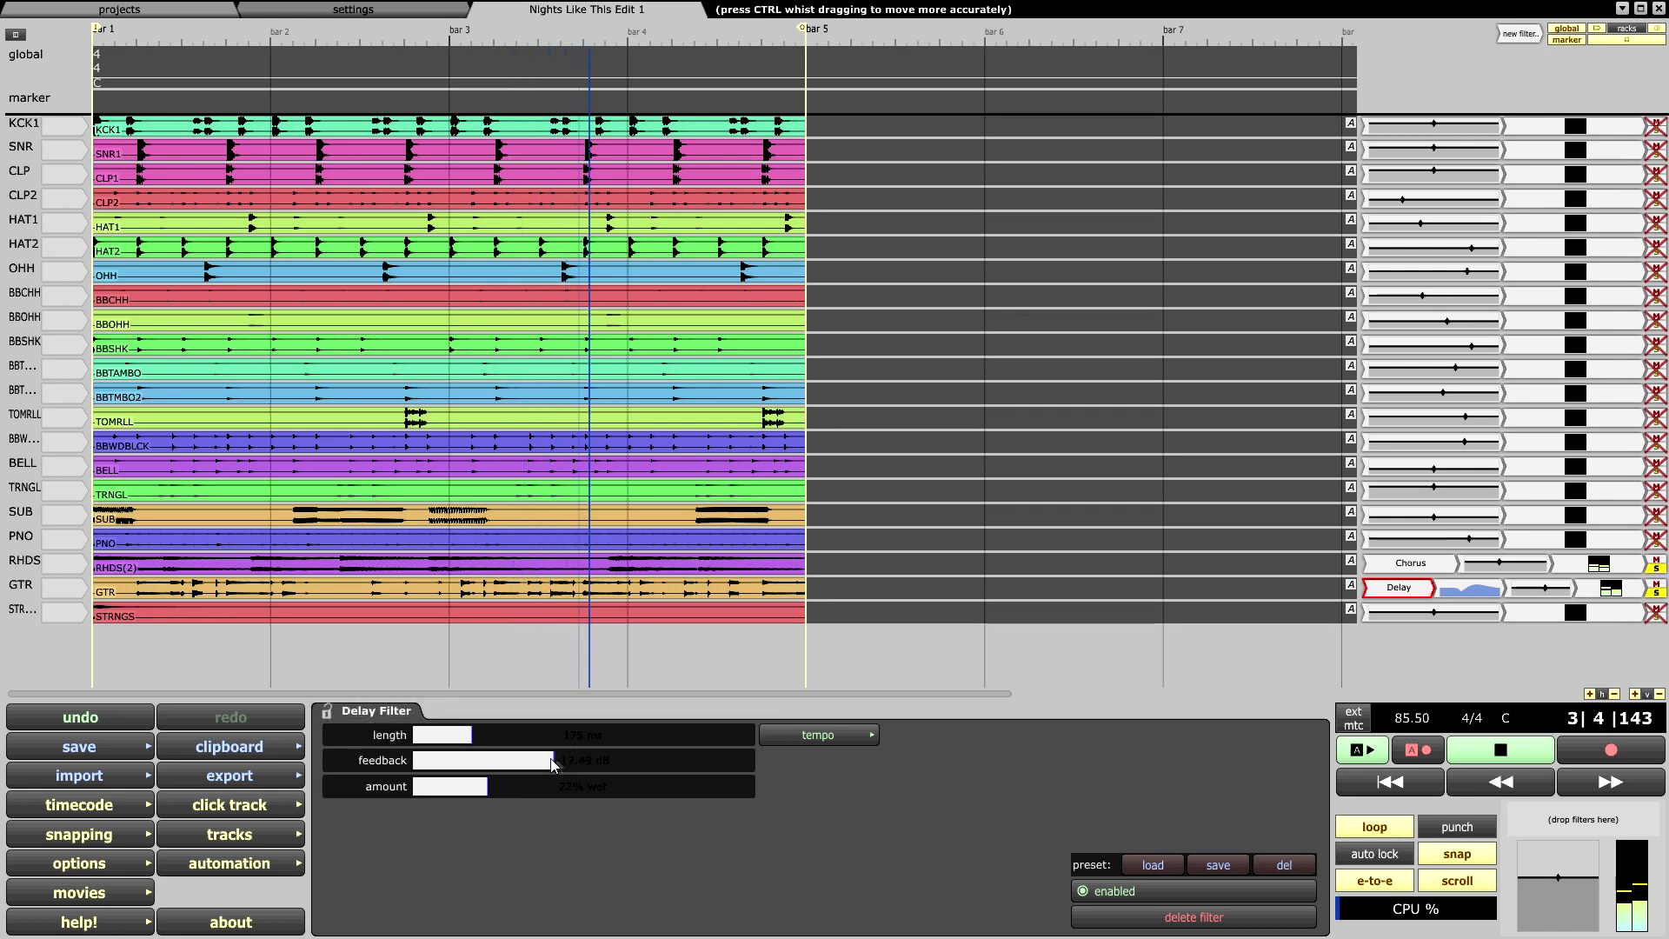
Step: Solo the SNR track and nudge the GTR delay's wet amount up
left_click(1655, 155)
left_click(1652, 153)
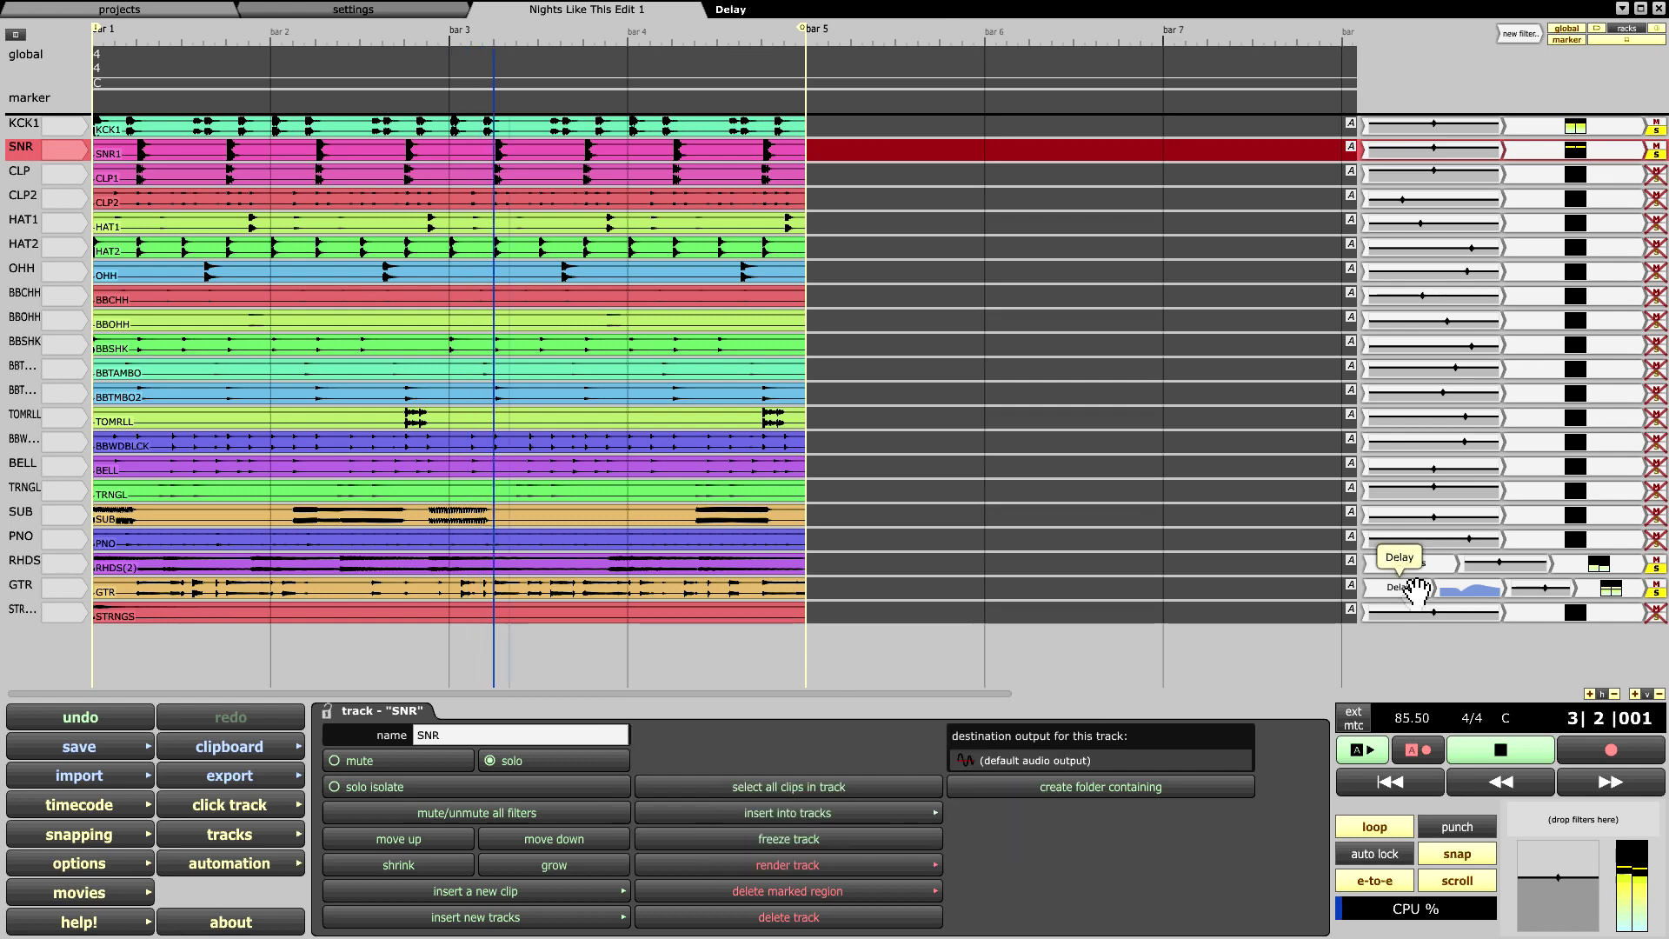
left_click(1406, 591)
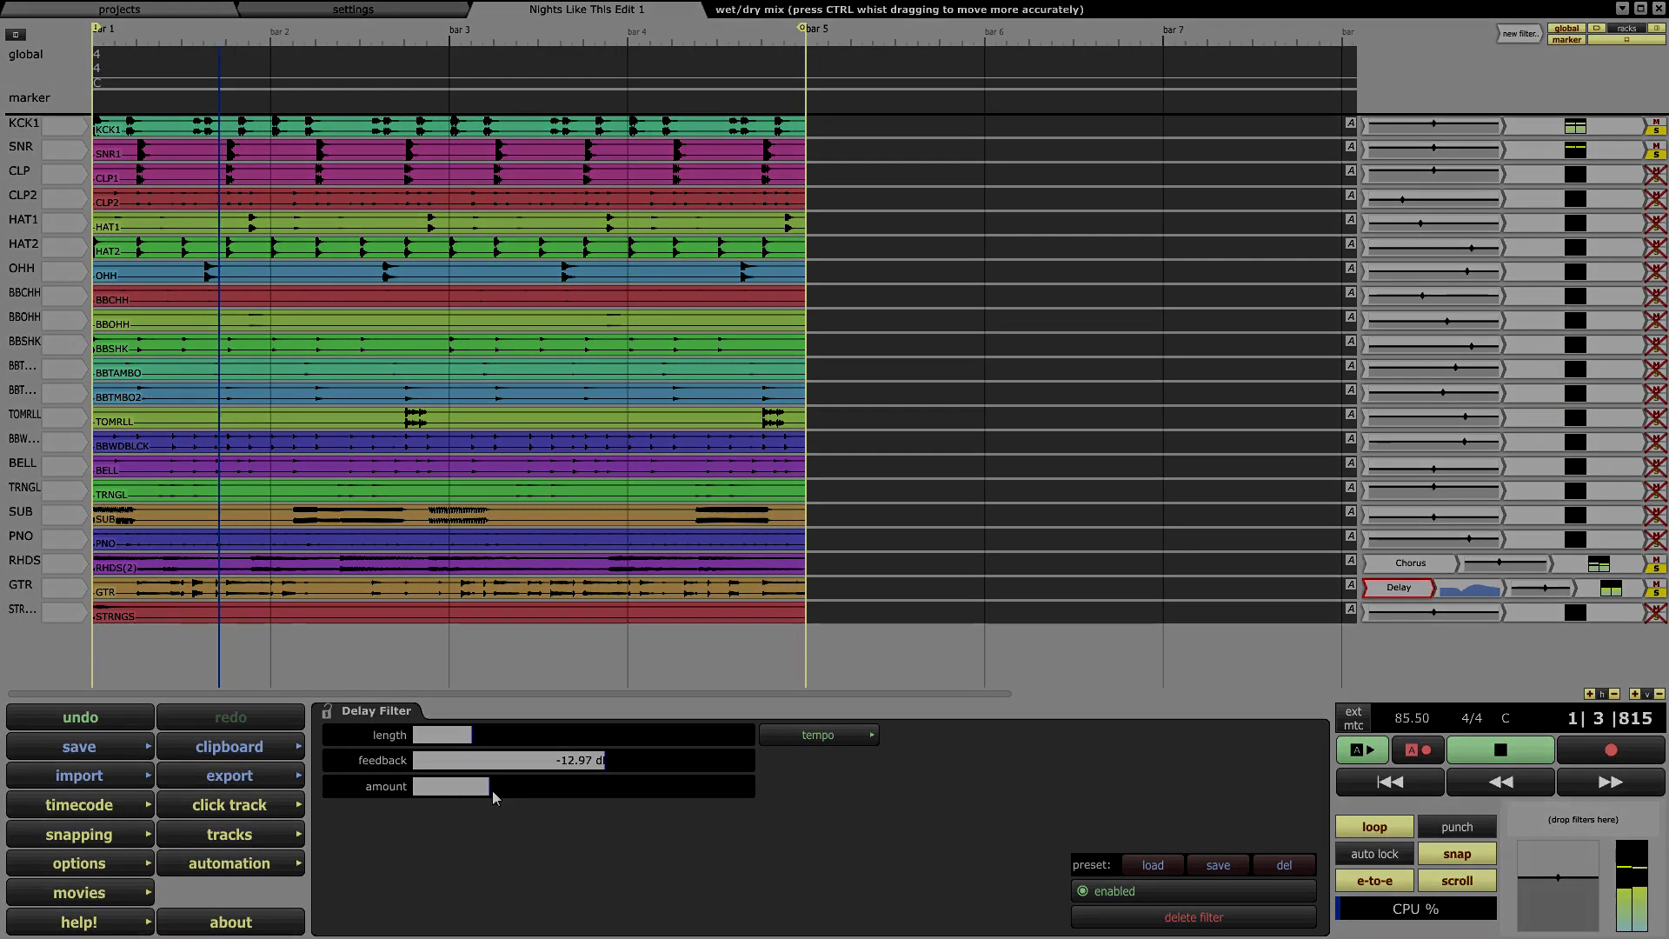
left_click_drag(492, 791, 532, 787)
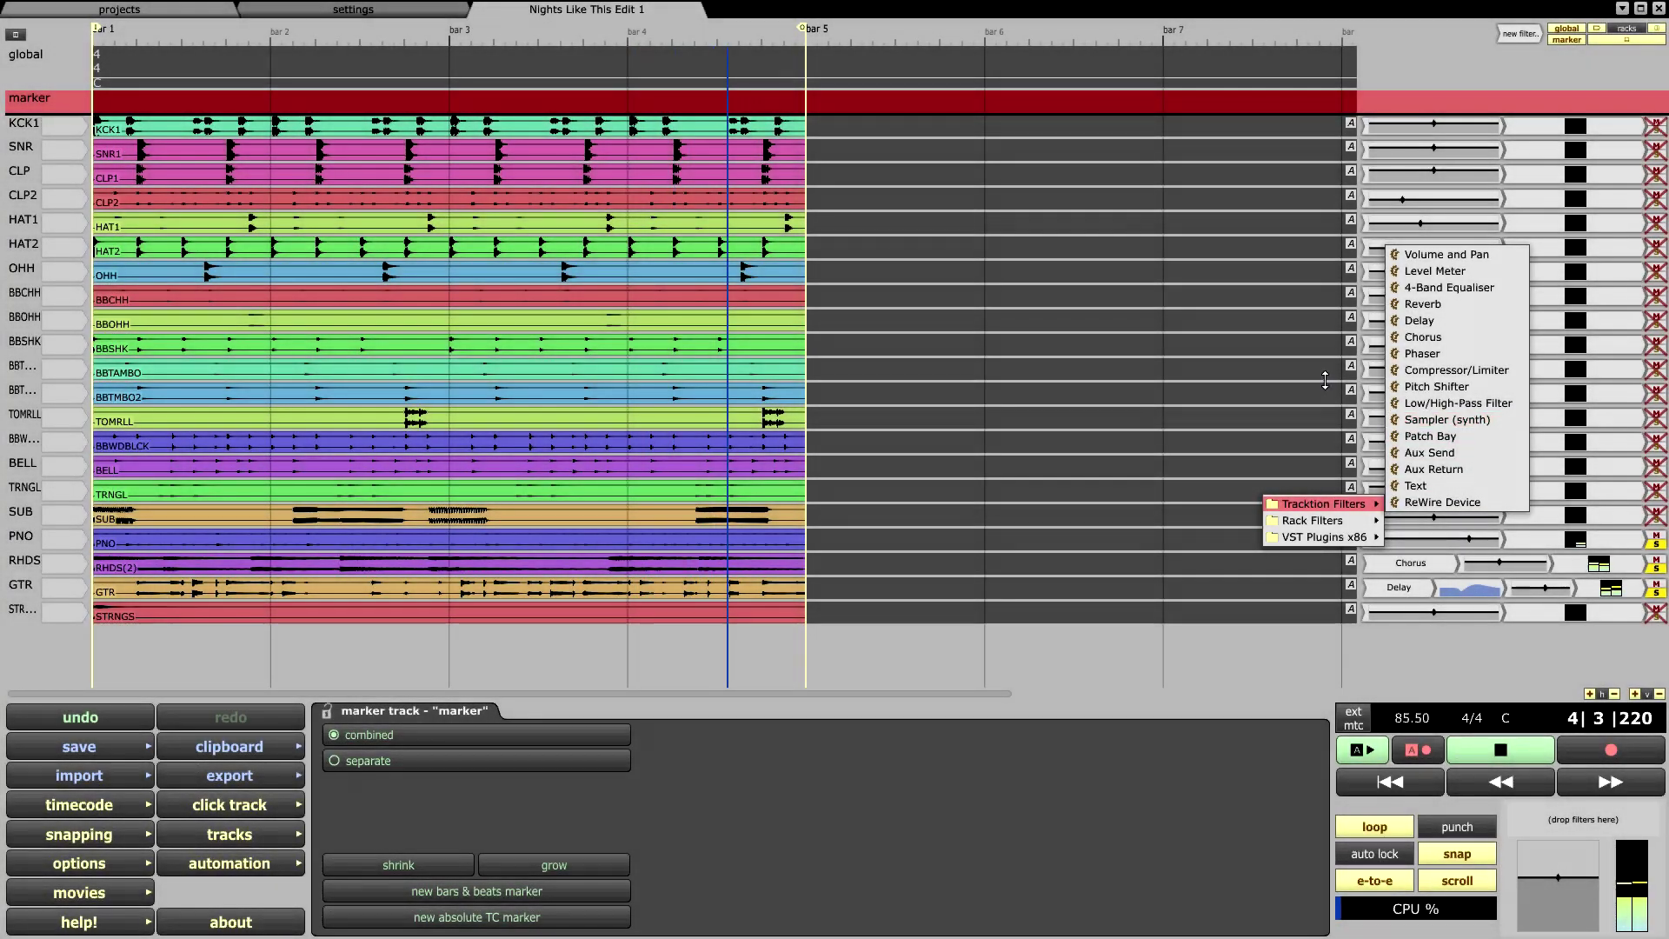
Step: Add a Reverb to PNO with wet mix at +2.90 dB and lower PNO volume to -7.54 dB
left_click(1435, 305)
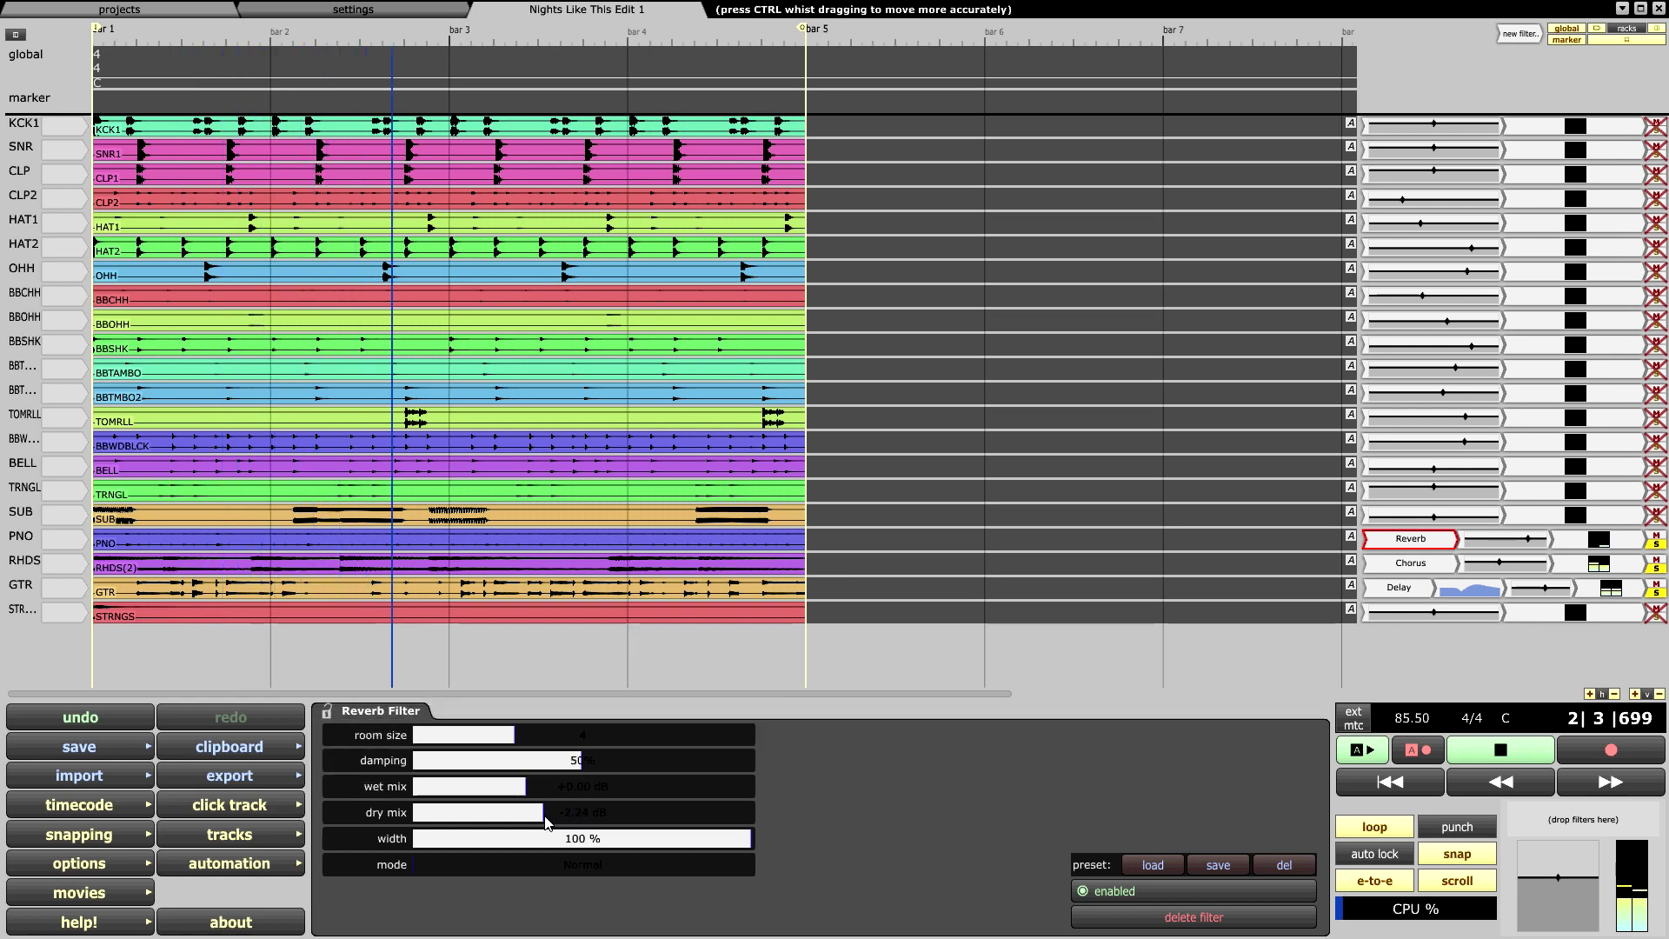
left_click_drag(526, 786, 570, 786)
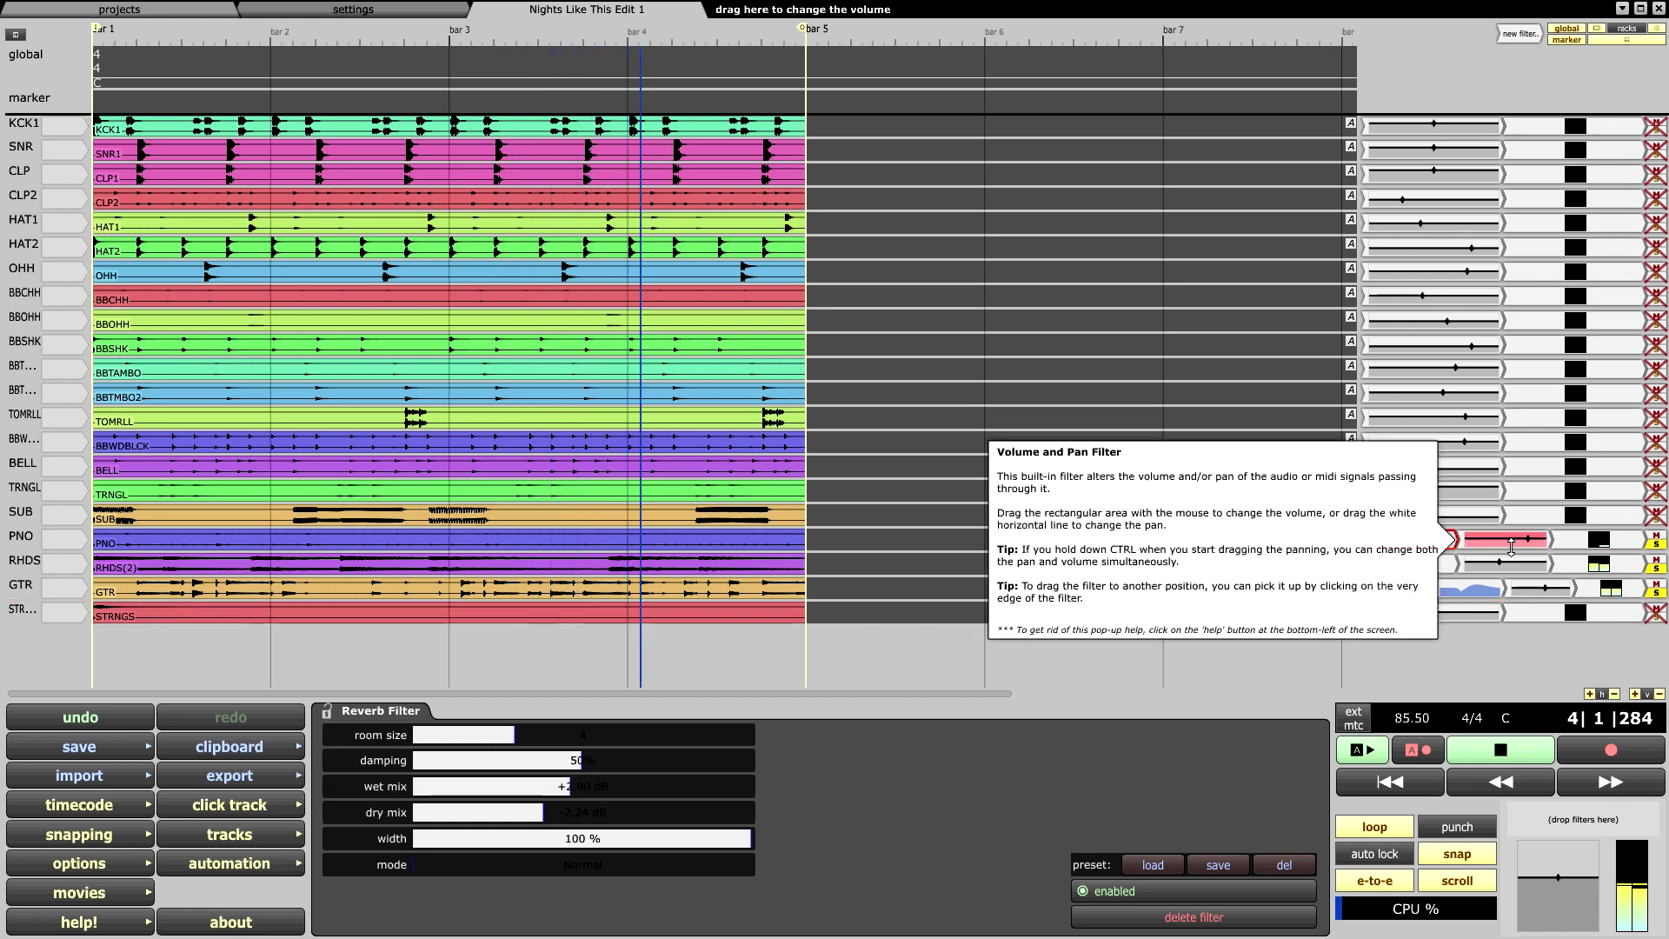
mouse_move(1511, 545)
left_mouse_down()
mouse_move(1518, 494)
mouse_move(1512, 550)
left_mouse_up()
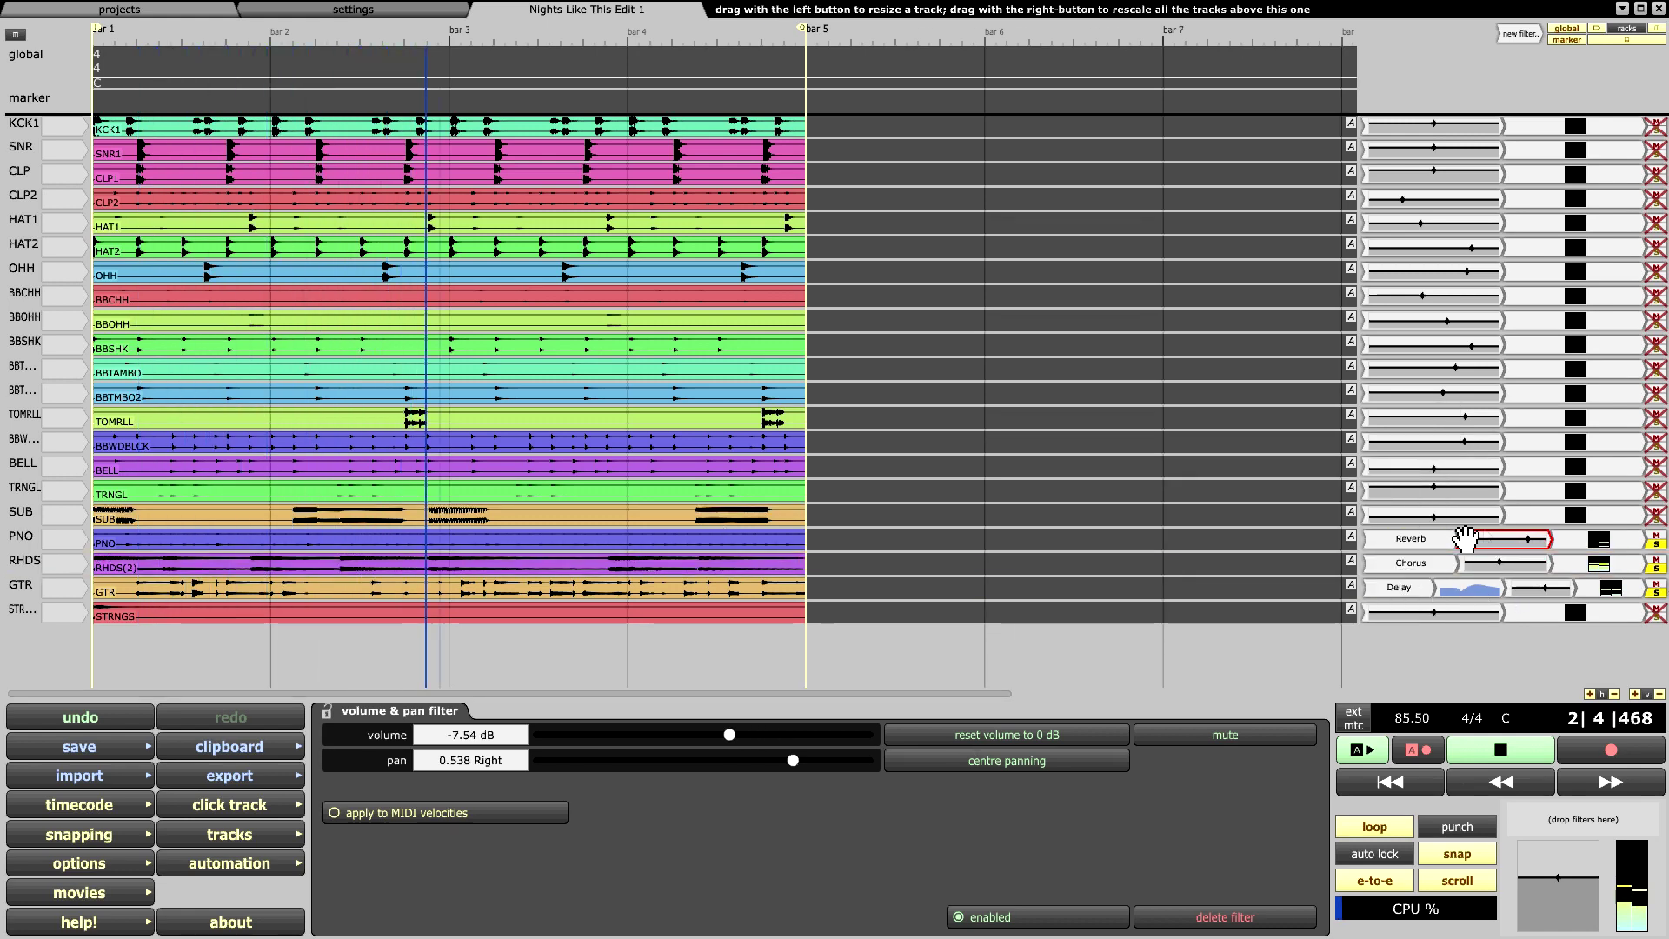
Step: Set PNO volume to -5.71 dB and reduce the piano reverb's room size from 4 to 3
left_click_drag(1489, 546, 1489, 532)
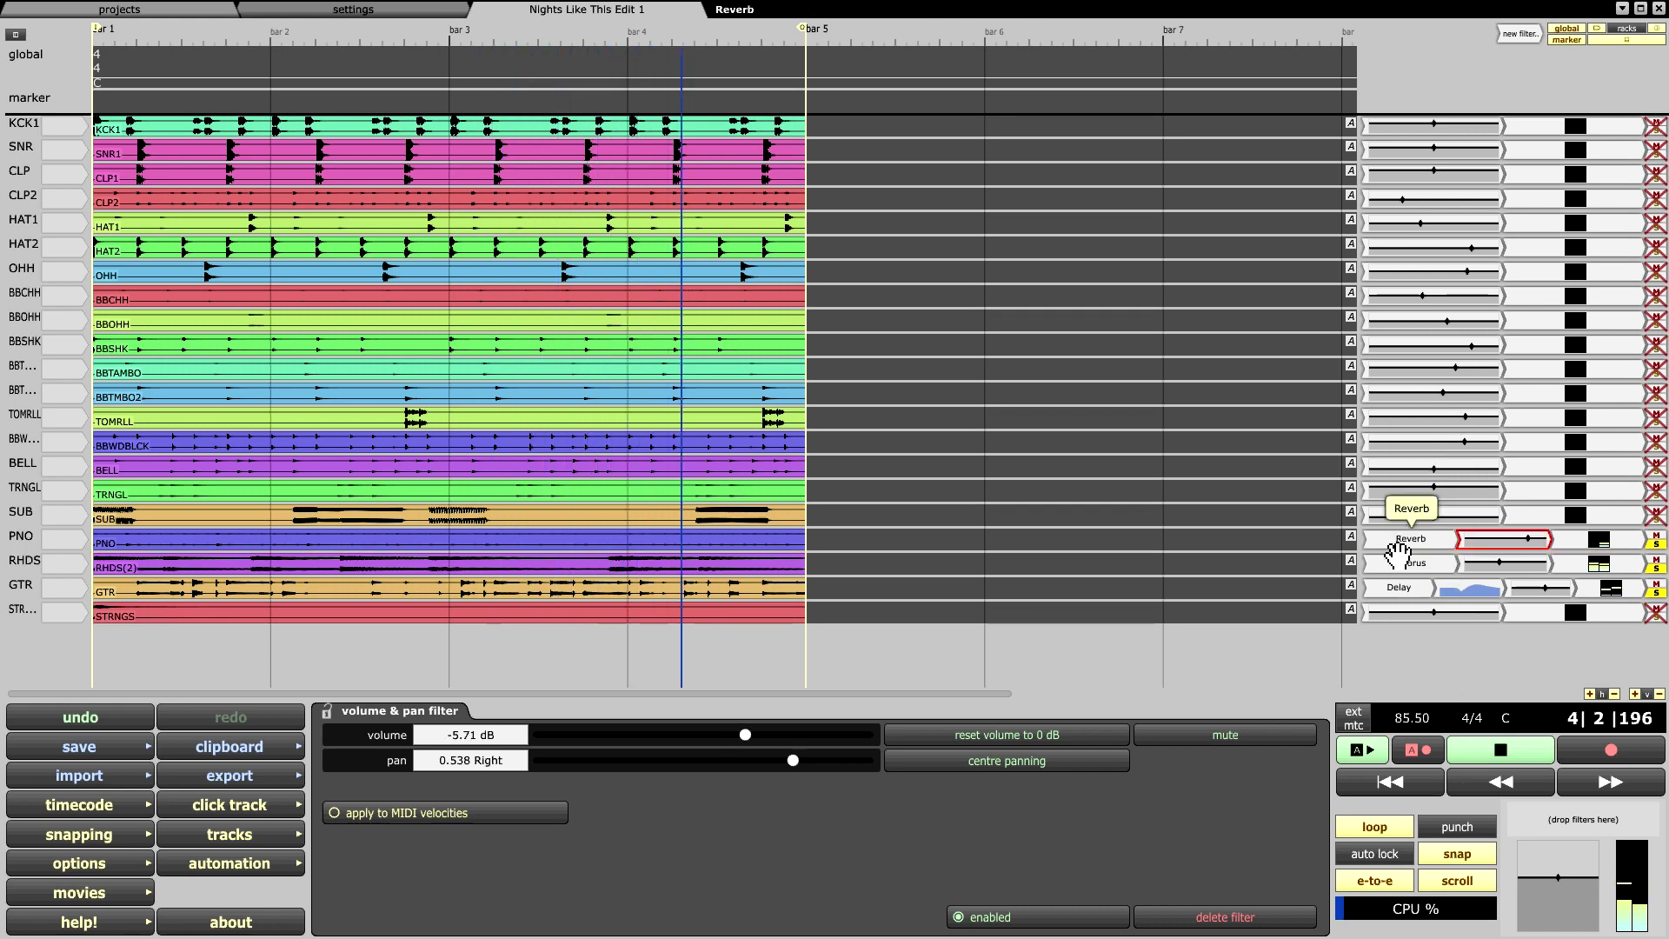
left_click(1401, 543)
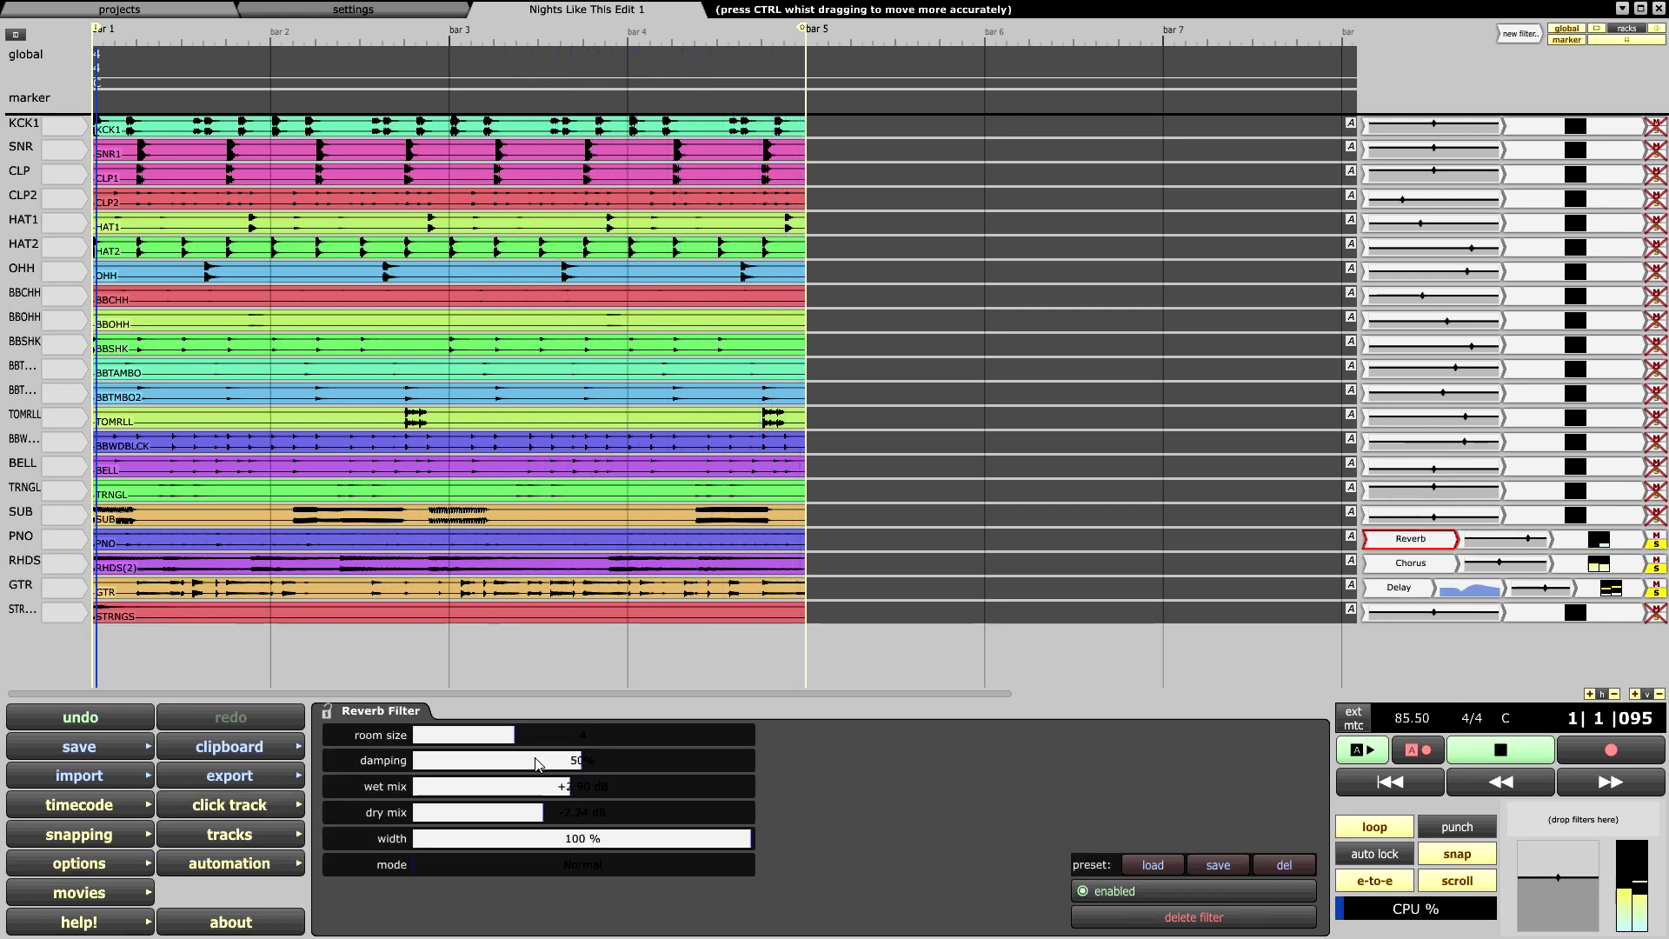
left_click_drag(520, 739, 514, 743)
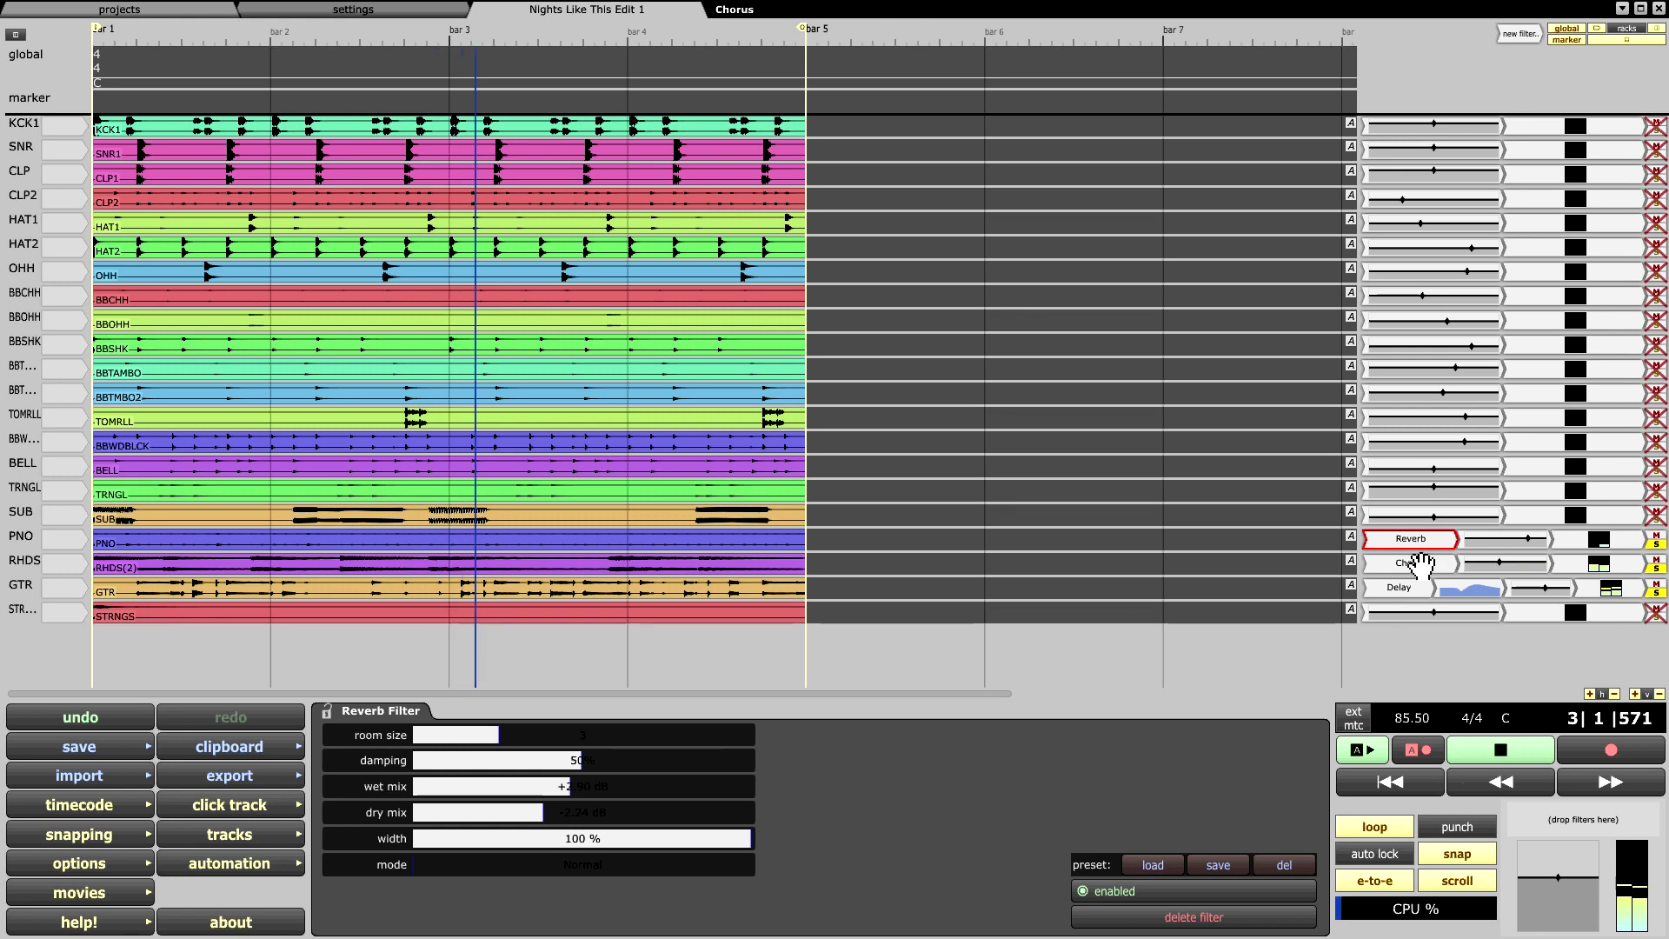
mouse_move(1409, 571)
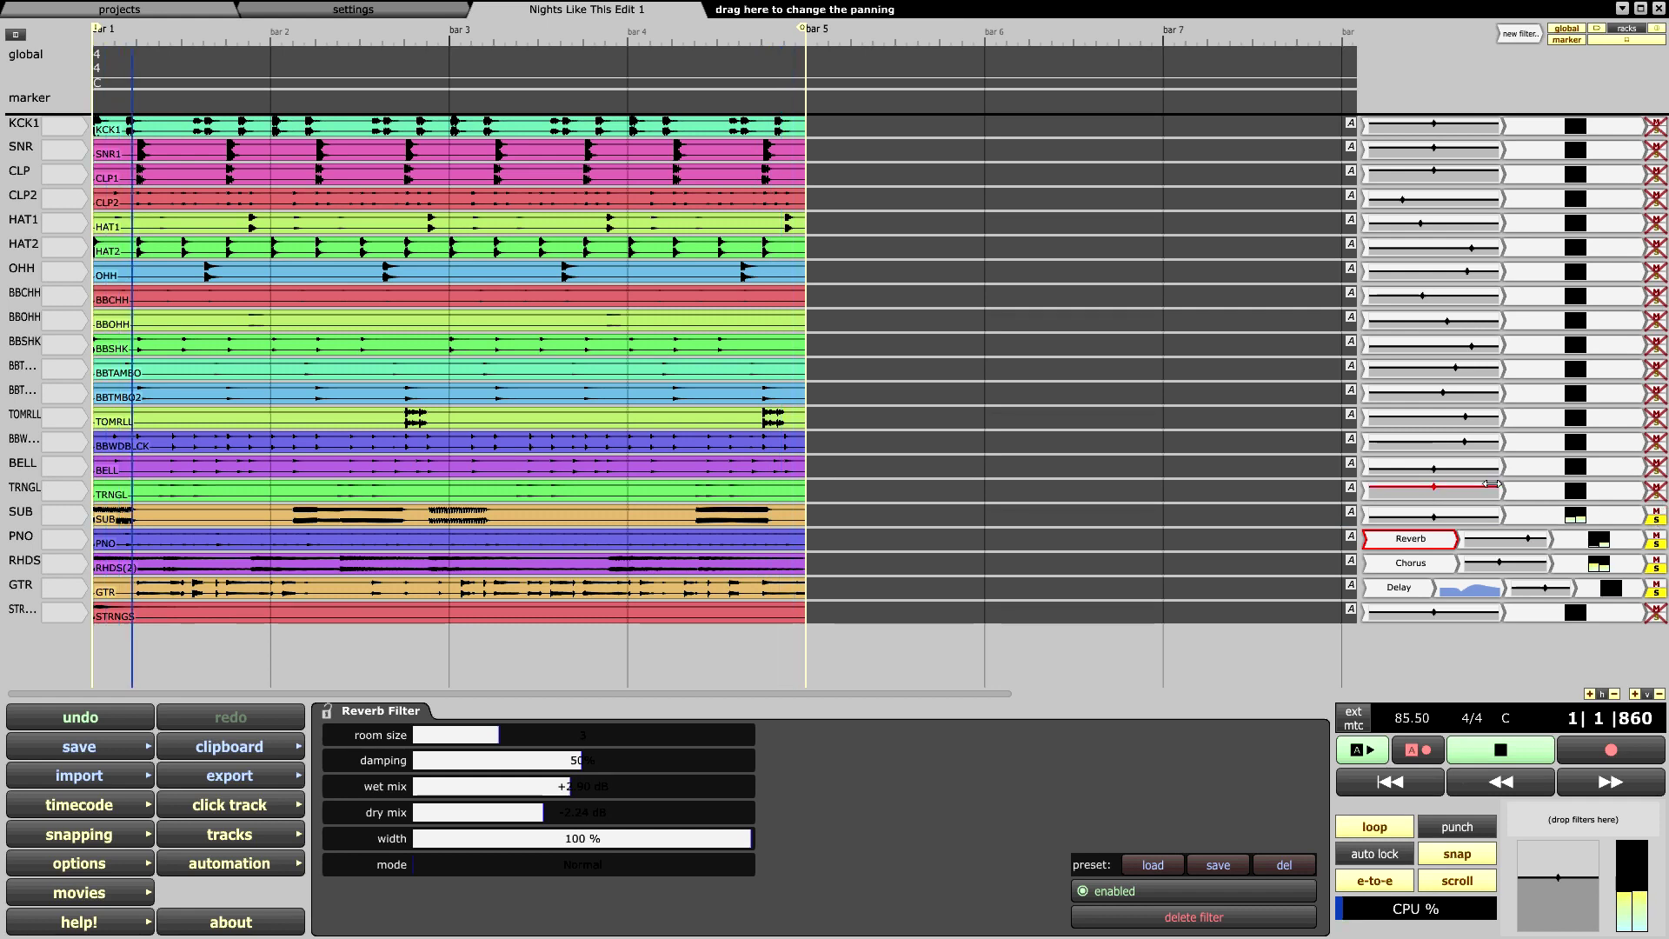
mouse_move(1451, 519)
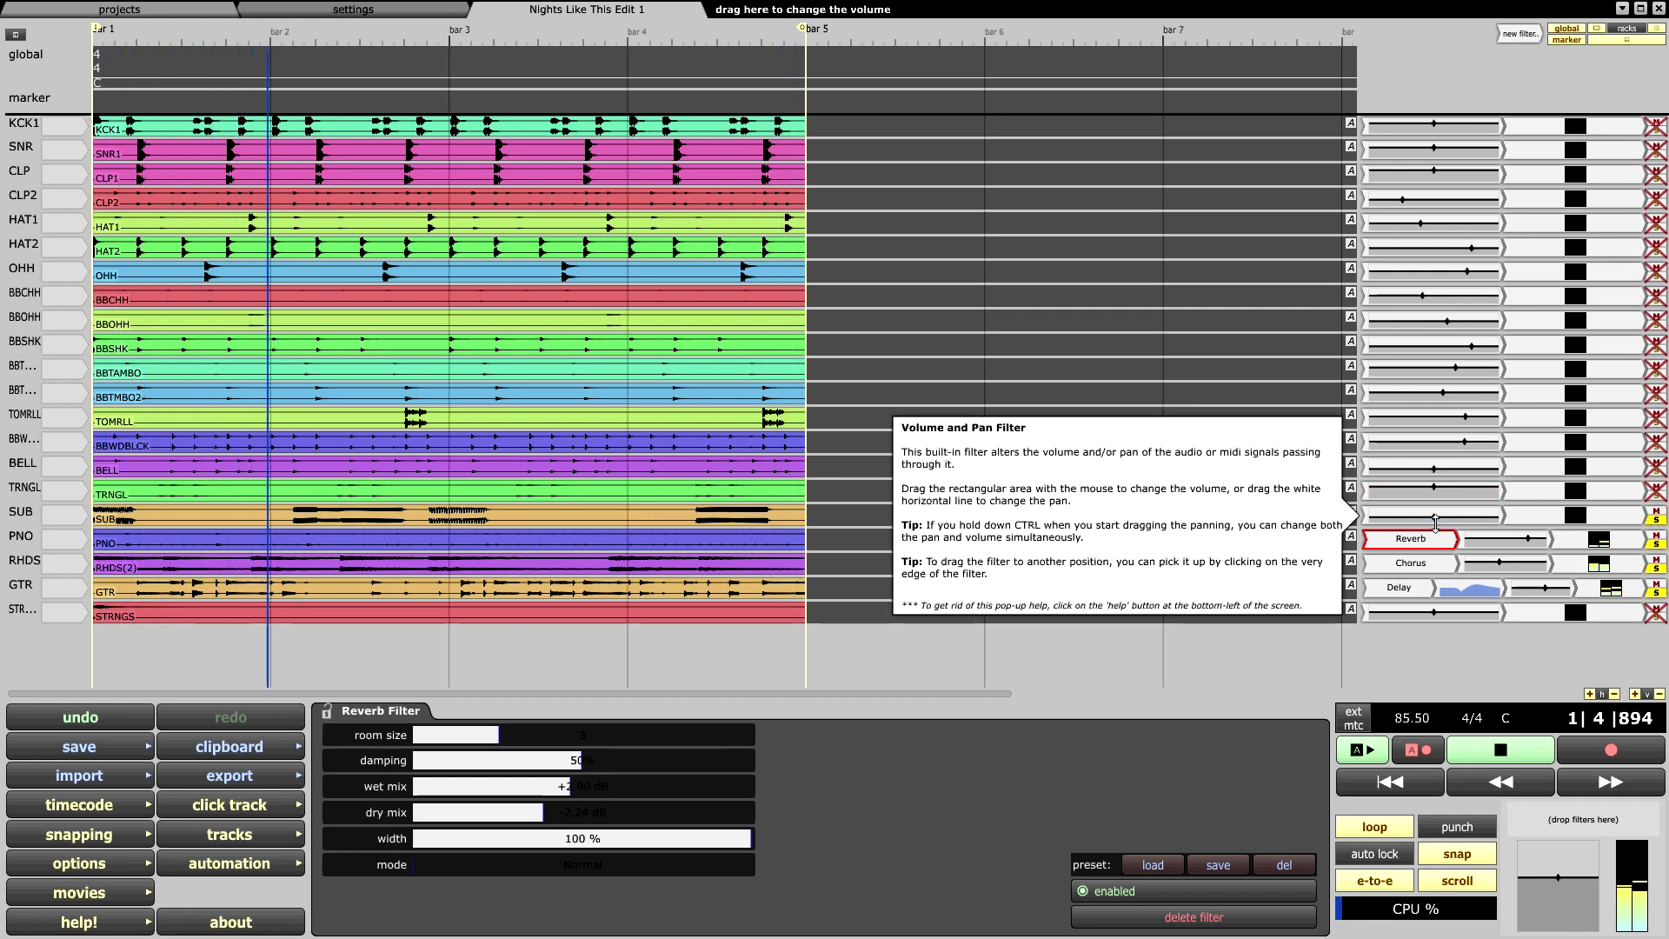
left_click(1436, 519)
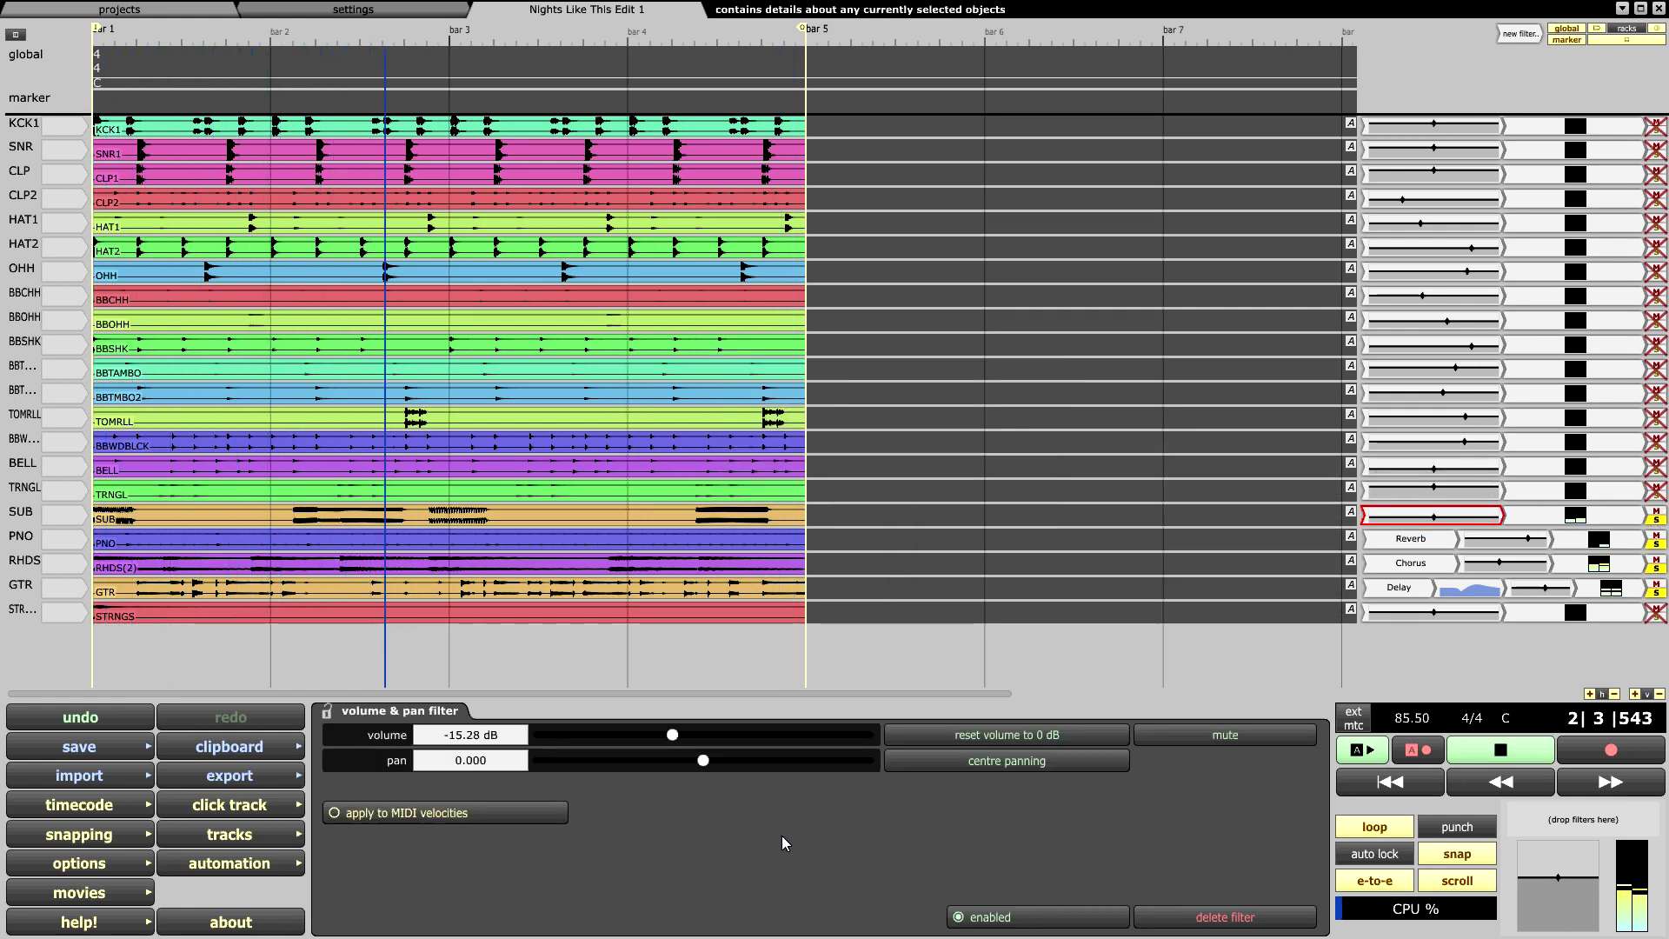
Step: Raise the SUB volume to -10.63 dB and solo the KCK1 track
mouse_move(676, 739)
left_mouse_down()
mouse_move(733, 738)
mouse_move(705, 739)
left_mouse_up()
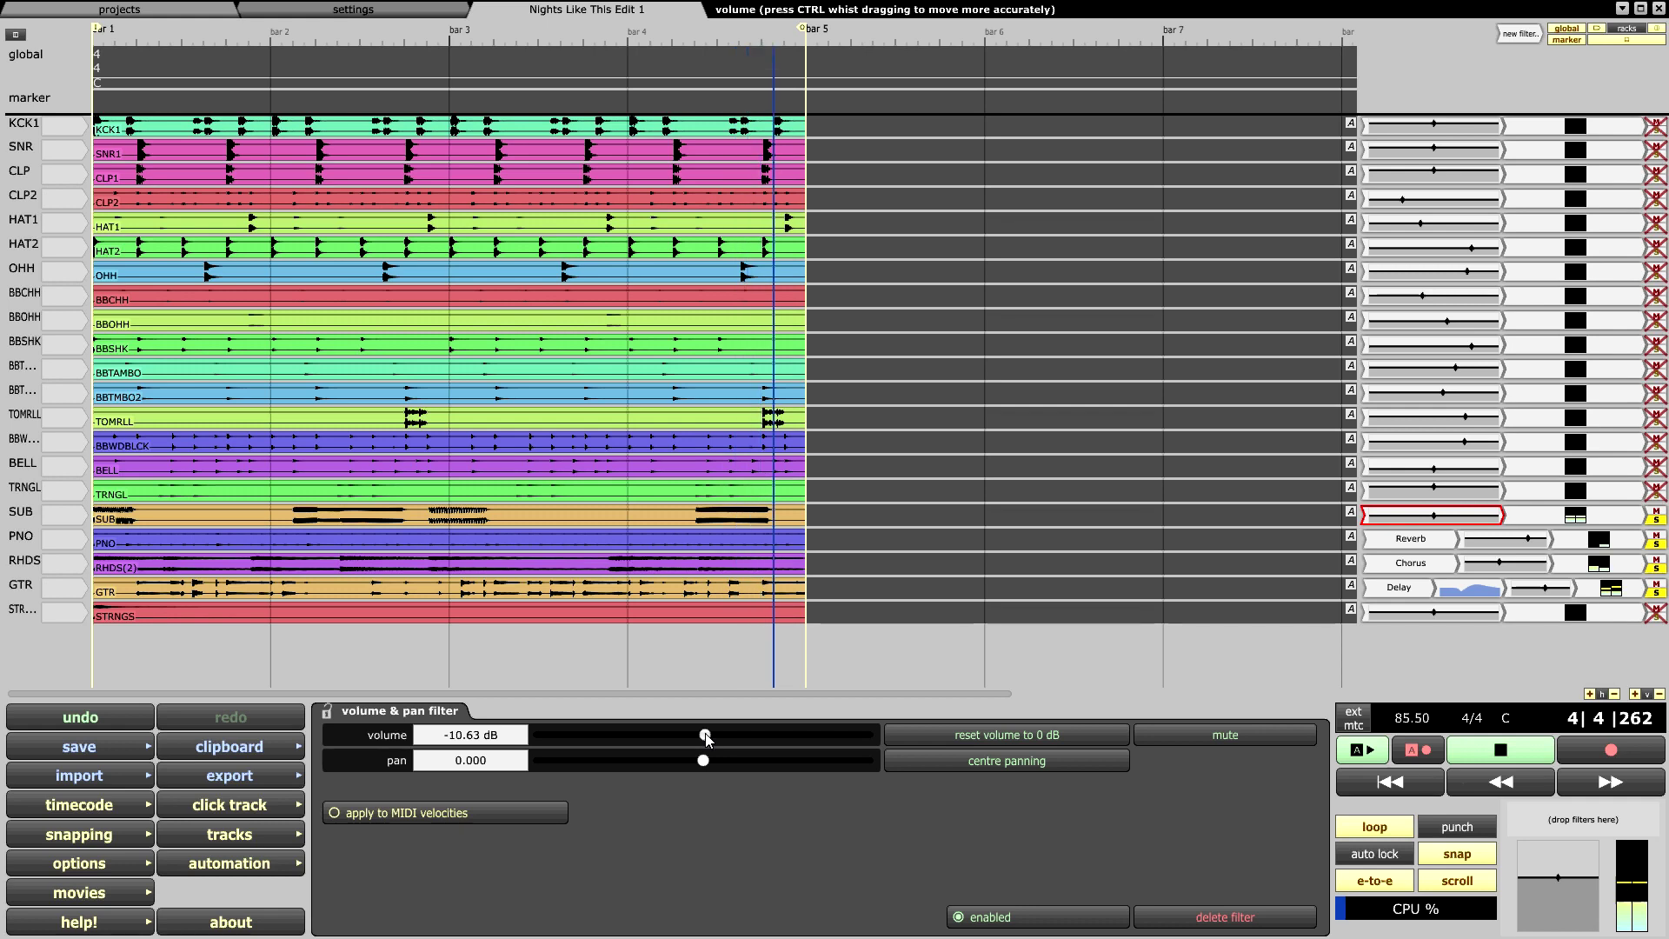
left_click(1656, 130)
left_click_drag(1518, 36, 1356, 141)
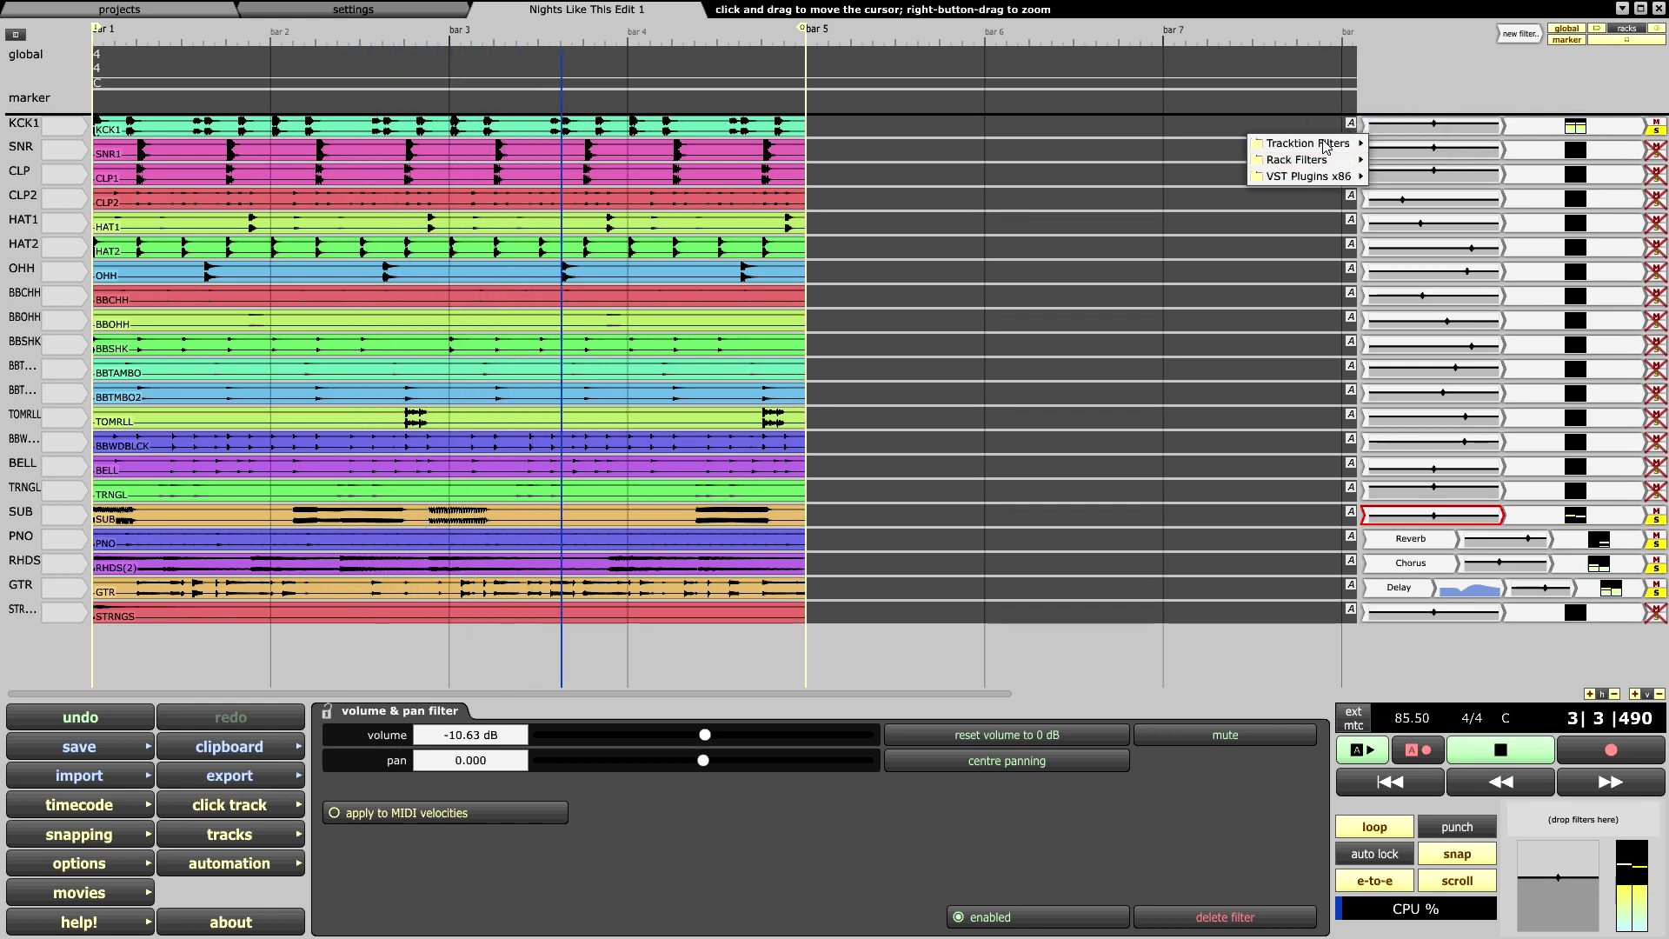
mouse_move(1325, 146)
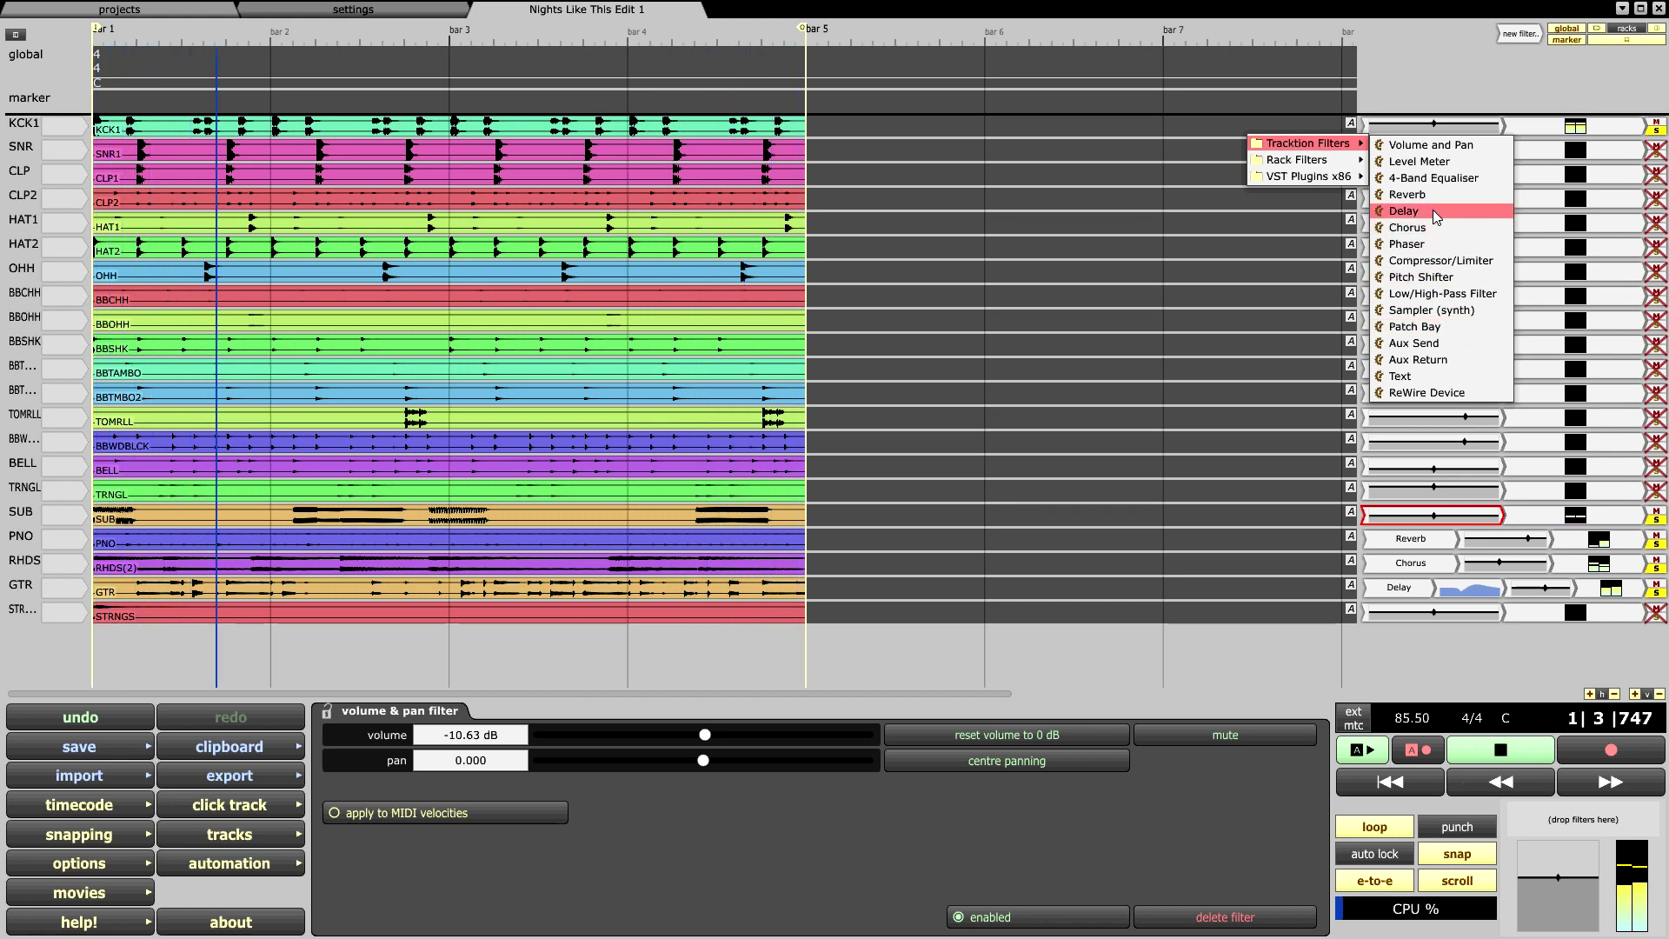
Step: Compress KCK1 (threshold -12.89 dB, ratio 2.61:1, attack 137.2 ms, release 86.4 ms), then bypass it
left_click(1439, 260)
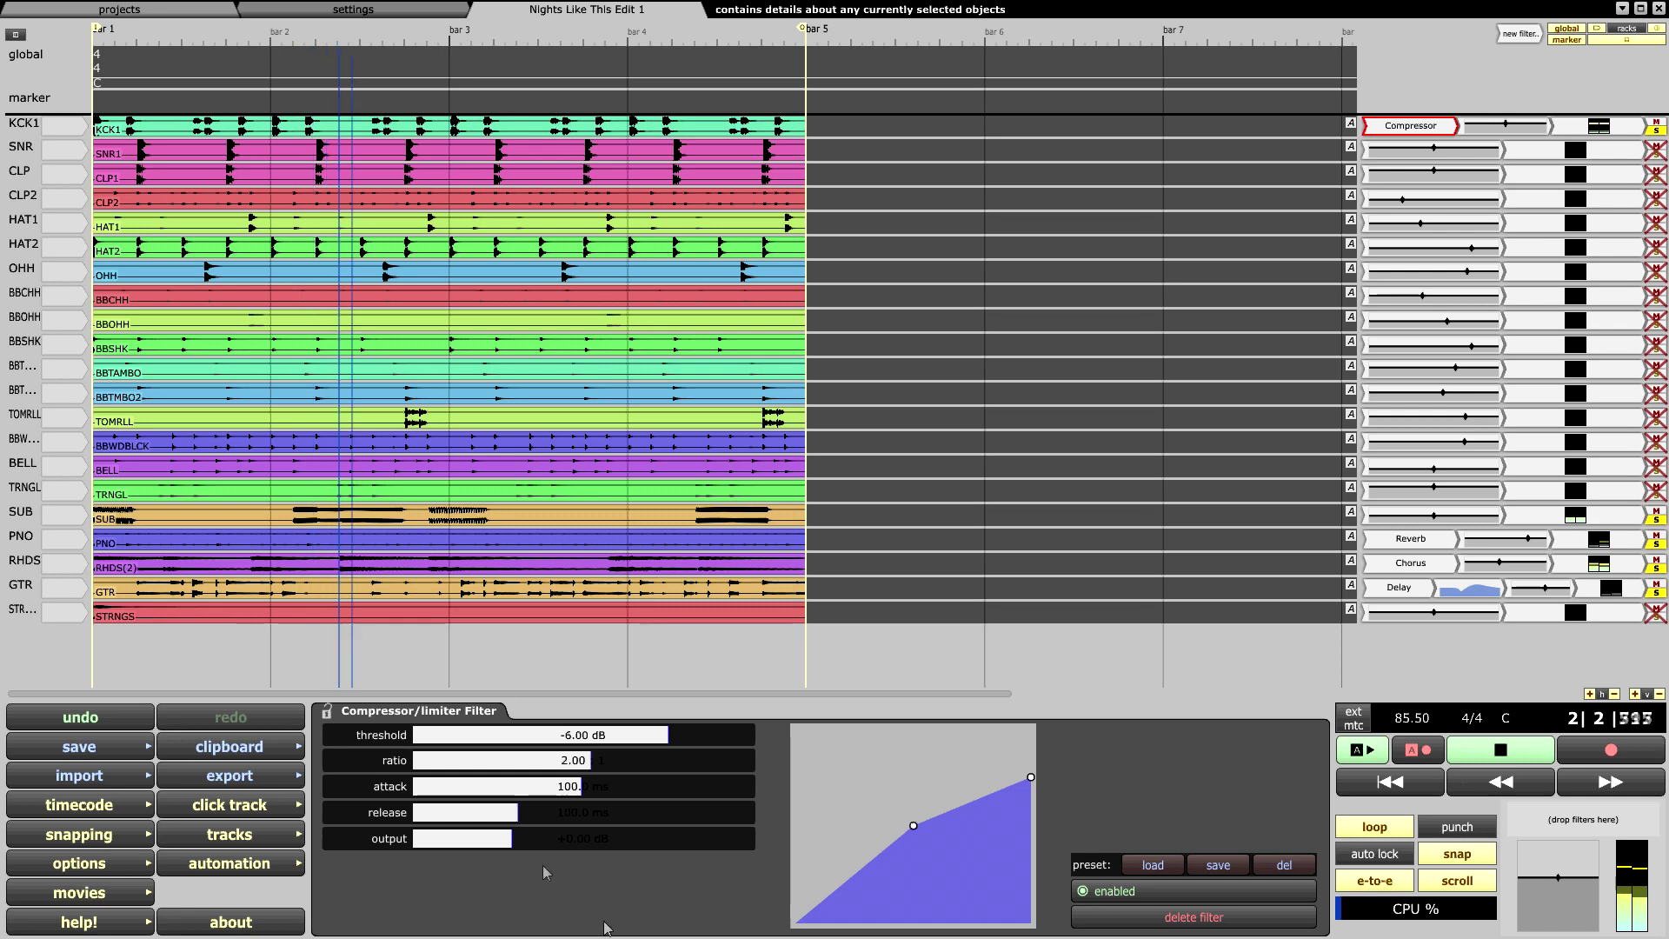
left_click_drag(658, 741, 633, 770)
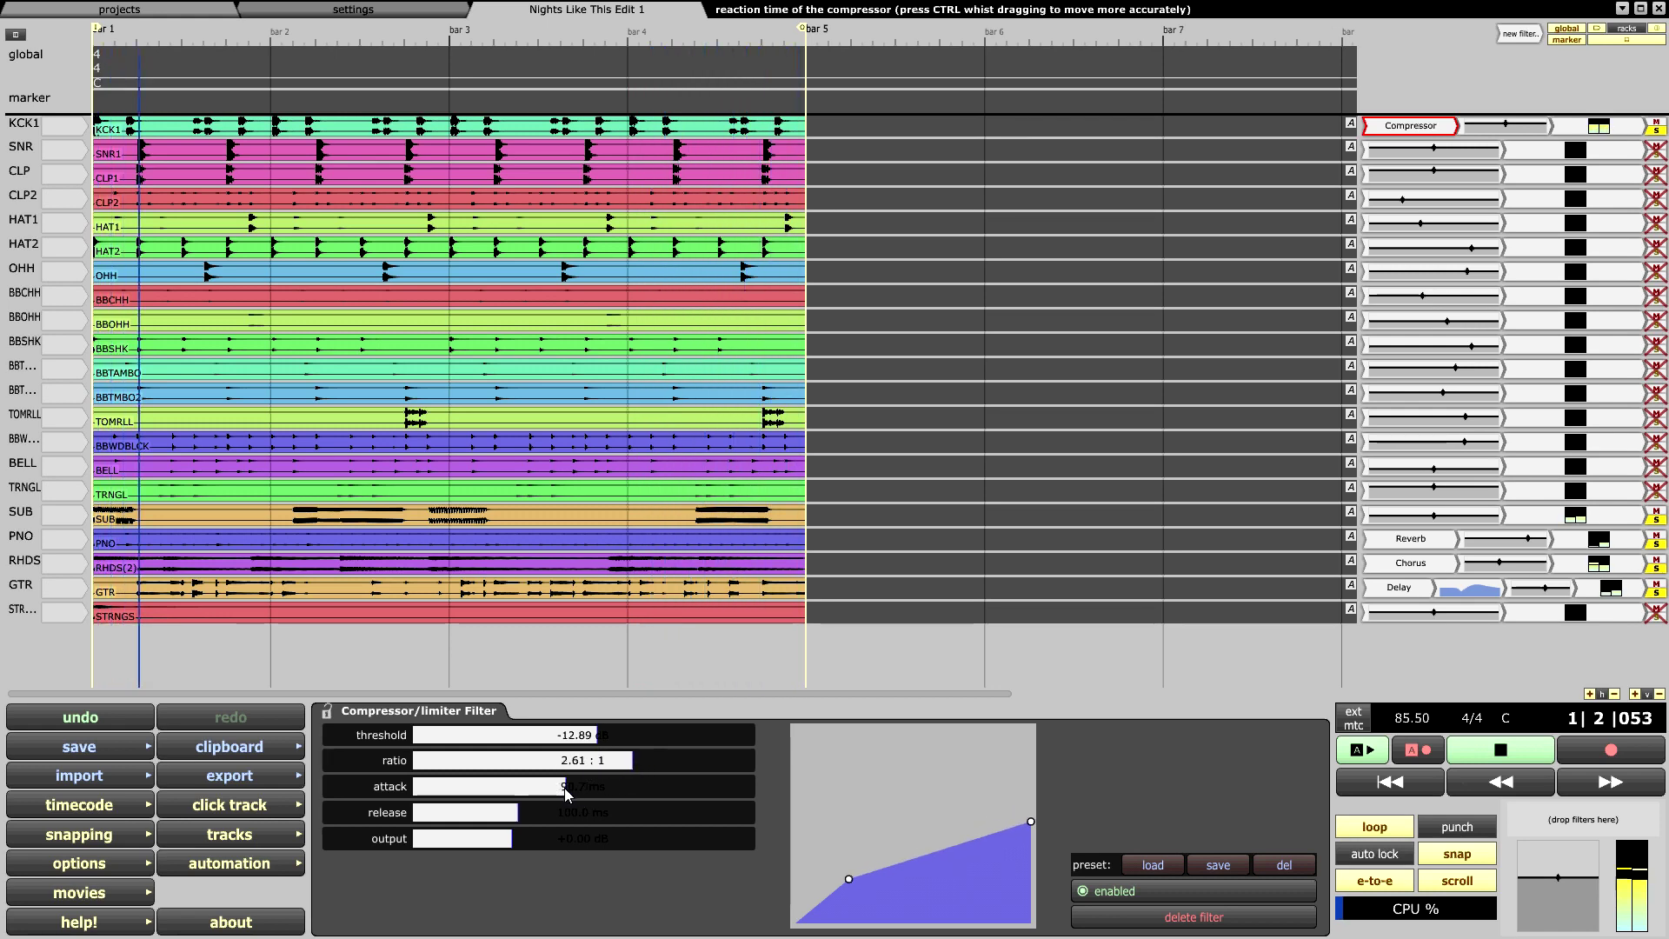
left_click_drag(586, 793, 646, 788)
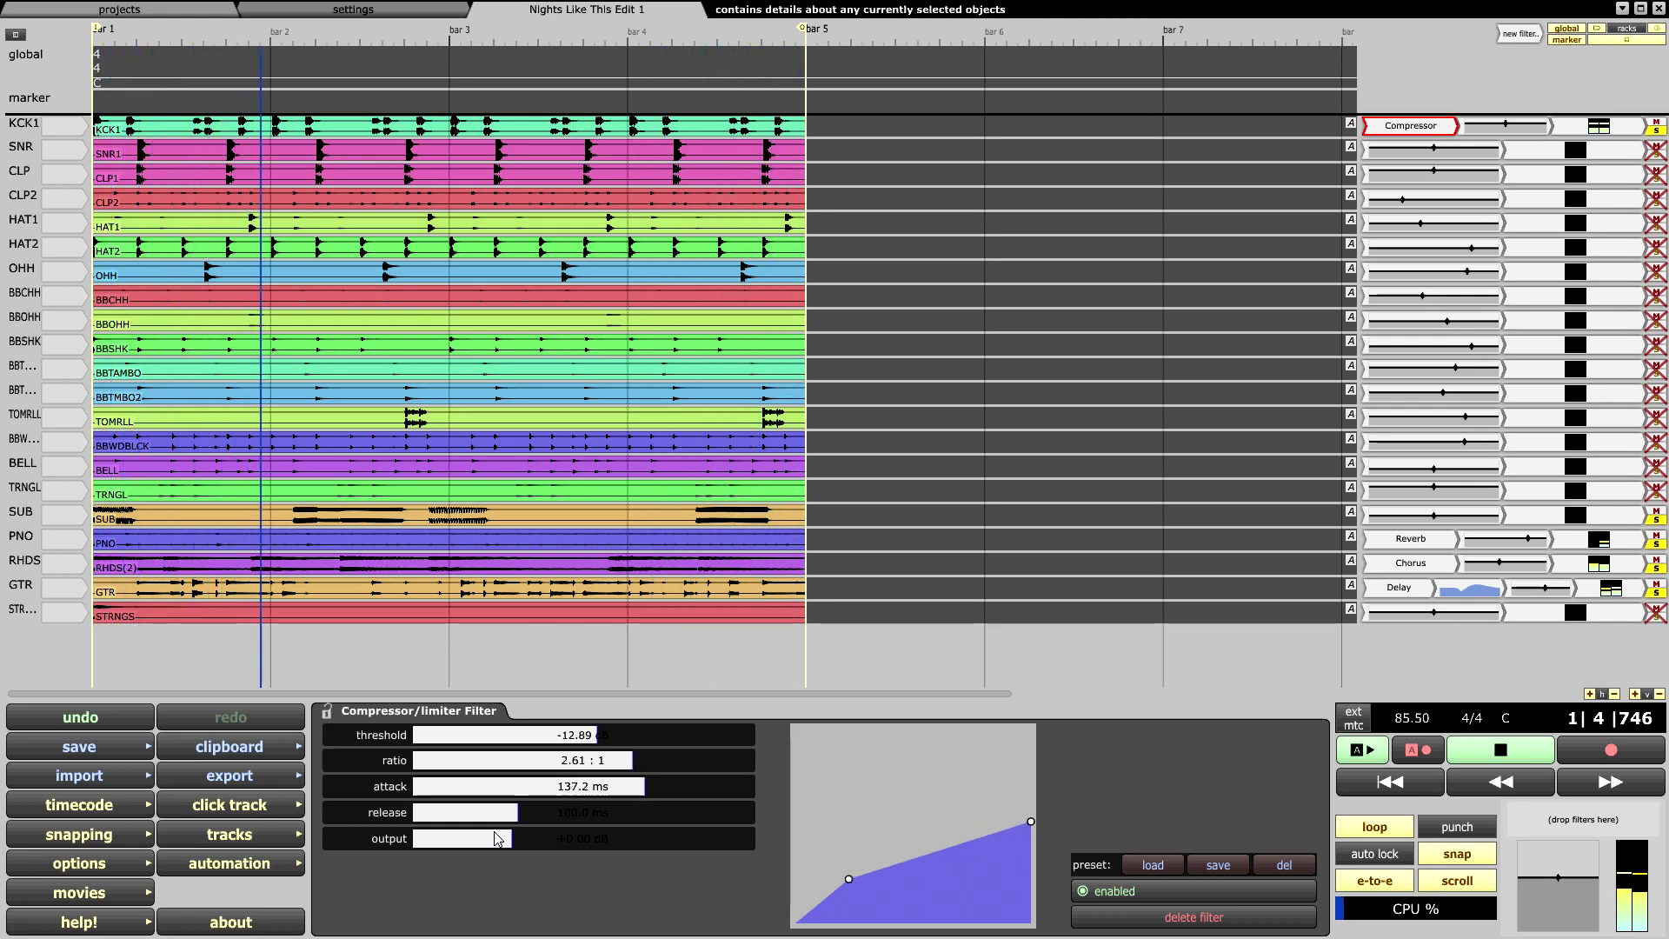
left_click_drag(518, 813, 553, 845)
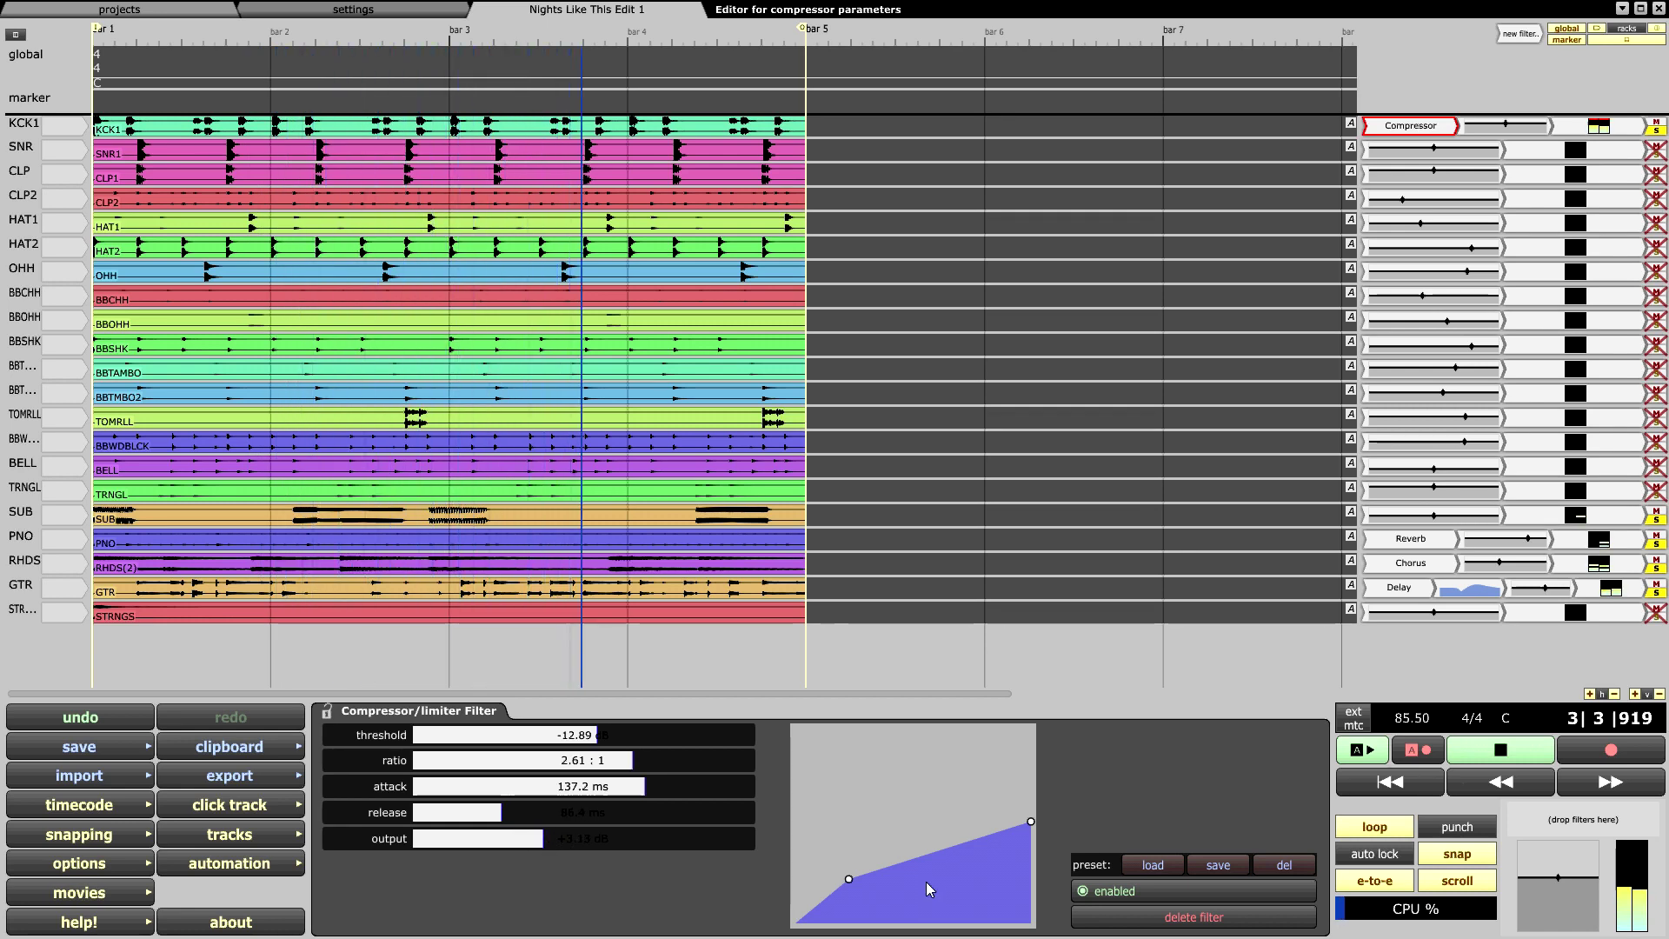
left_click(1124, 893)
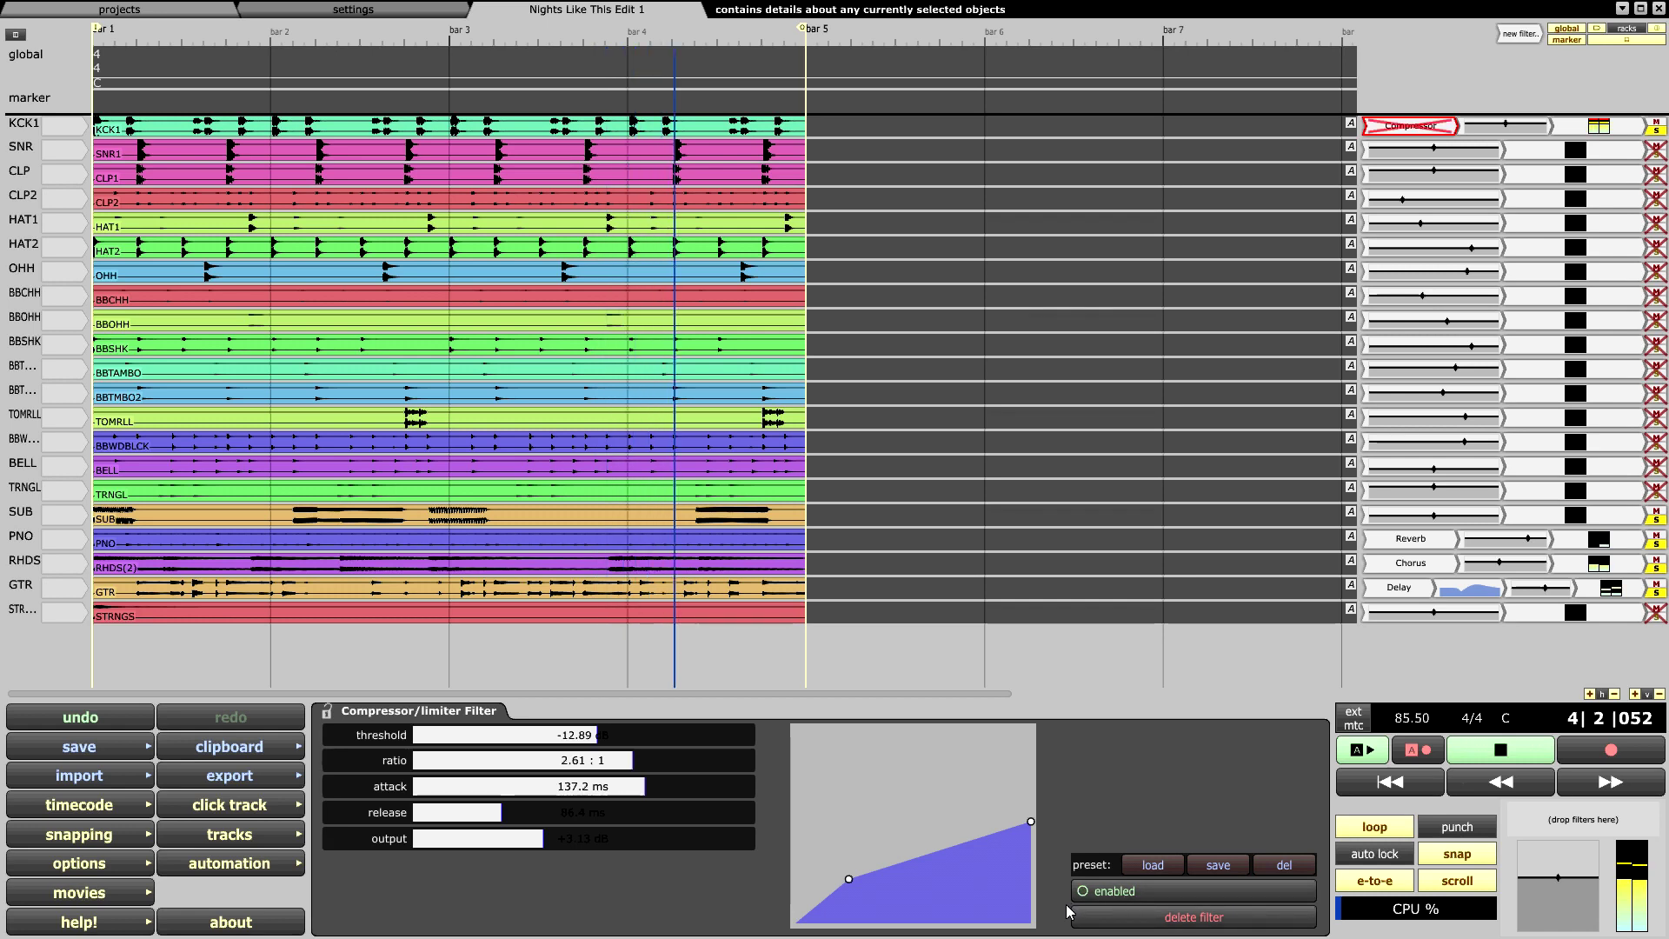
Step: Bypass and re-enable the KCK1 compressor, then open the filter list for the SNR track
left_click(1113, 895)
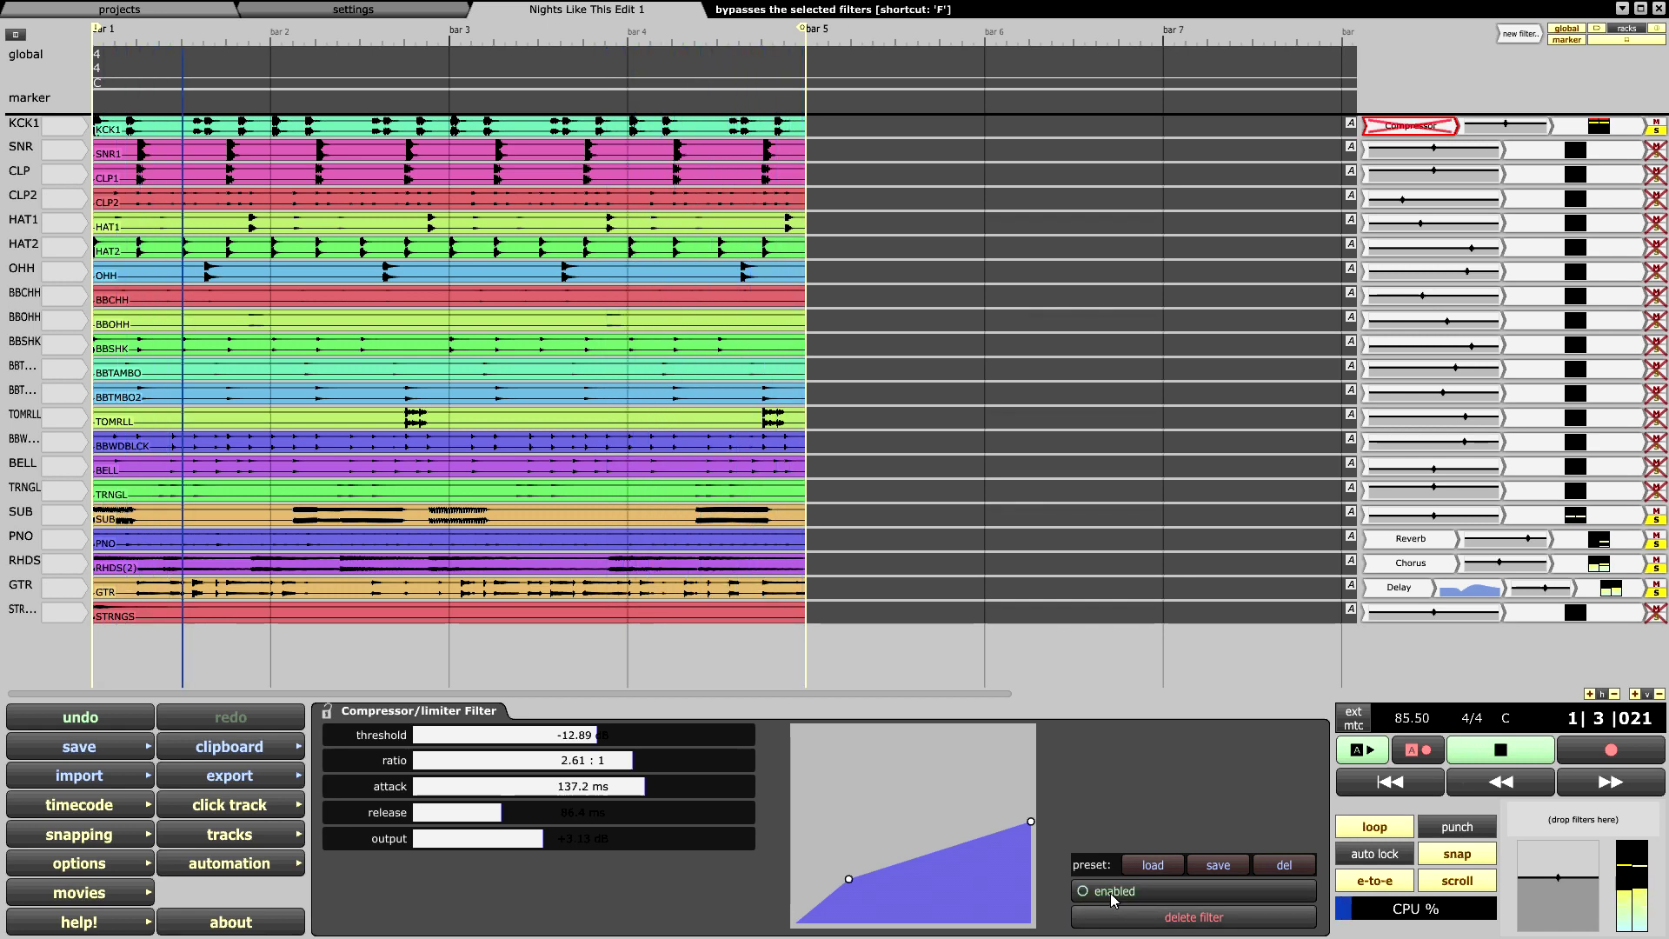
left_click(1110, 896)
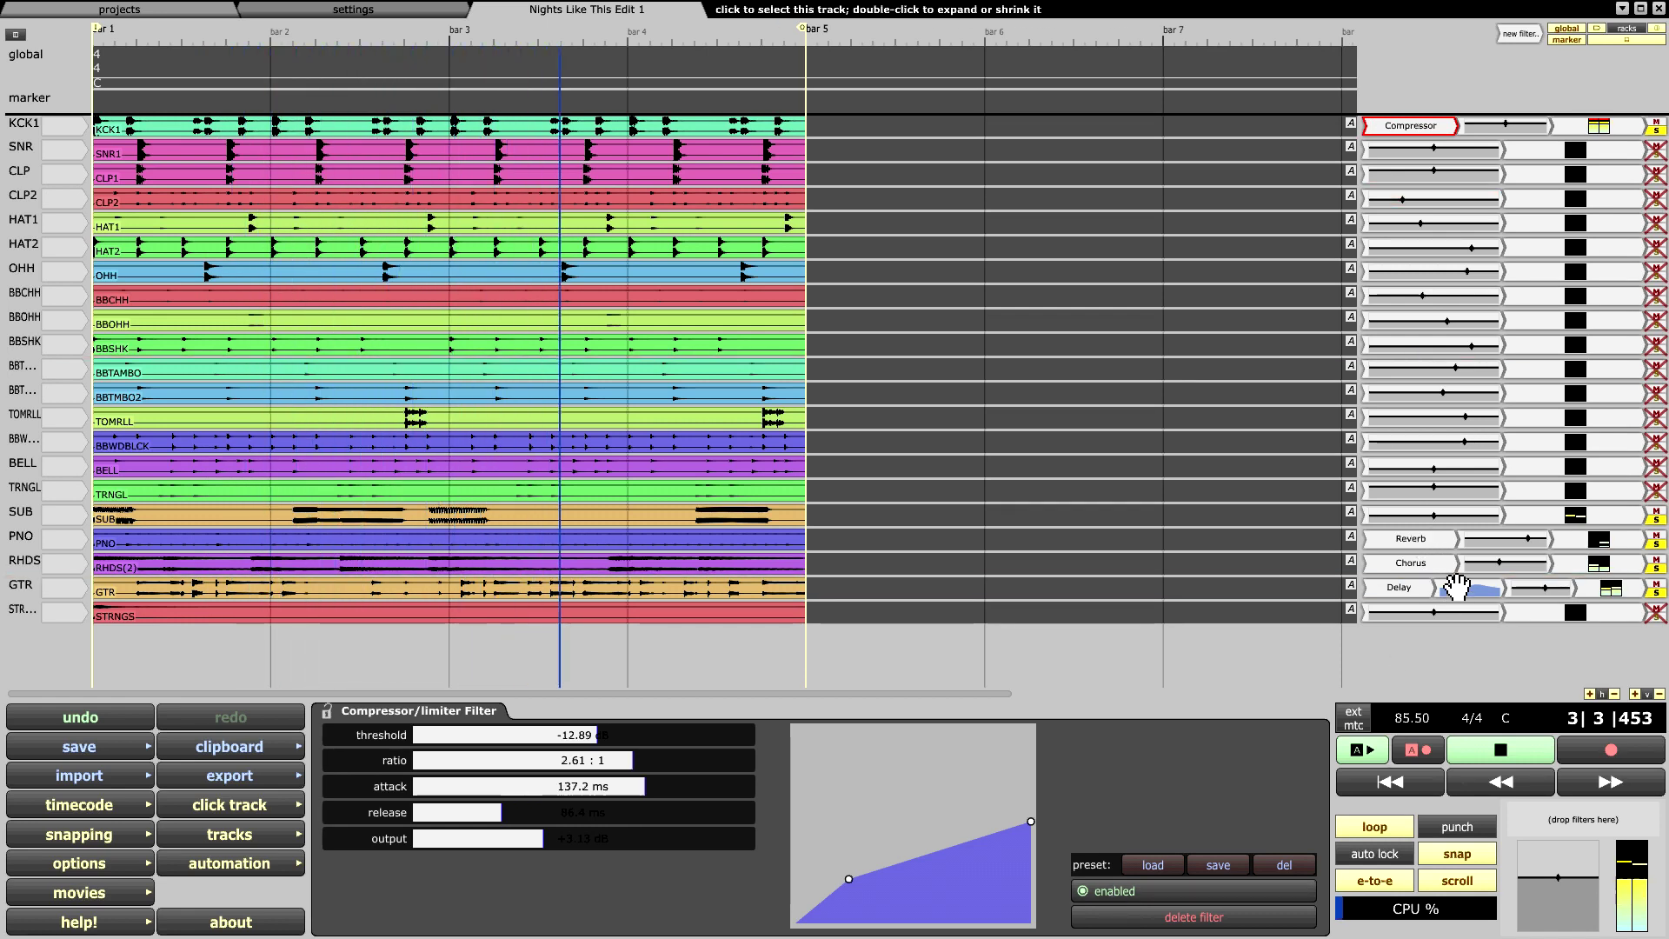
mouse_move(1433, 633)
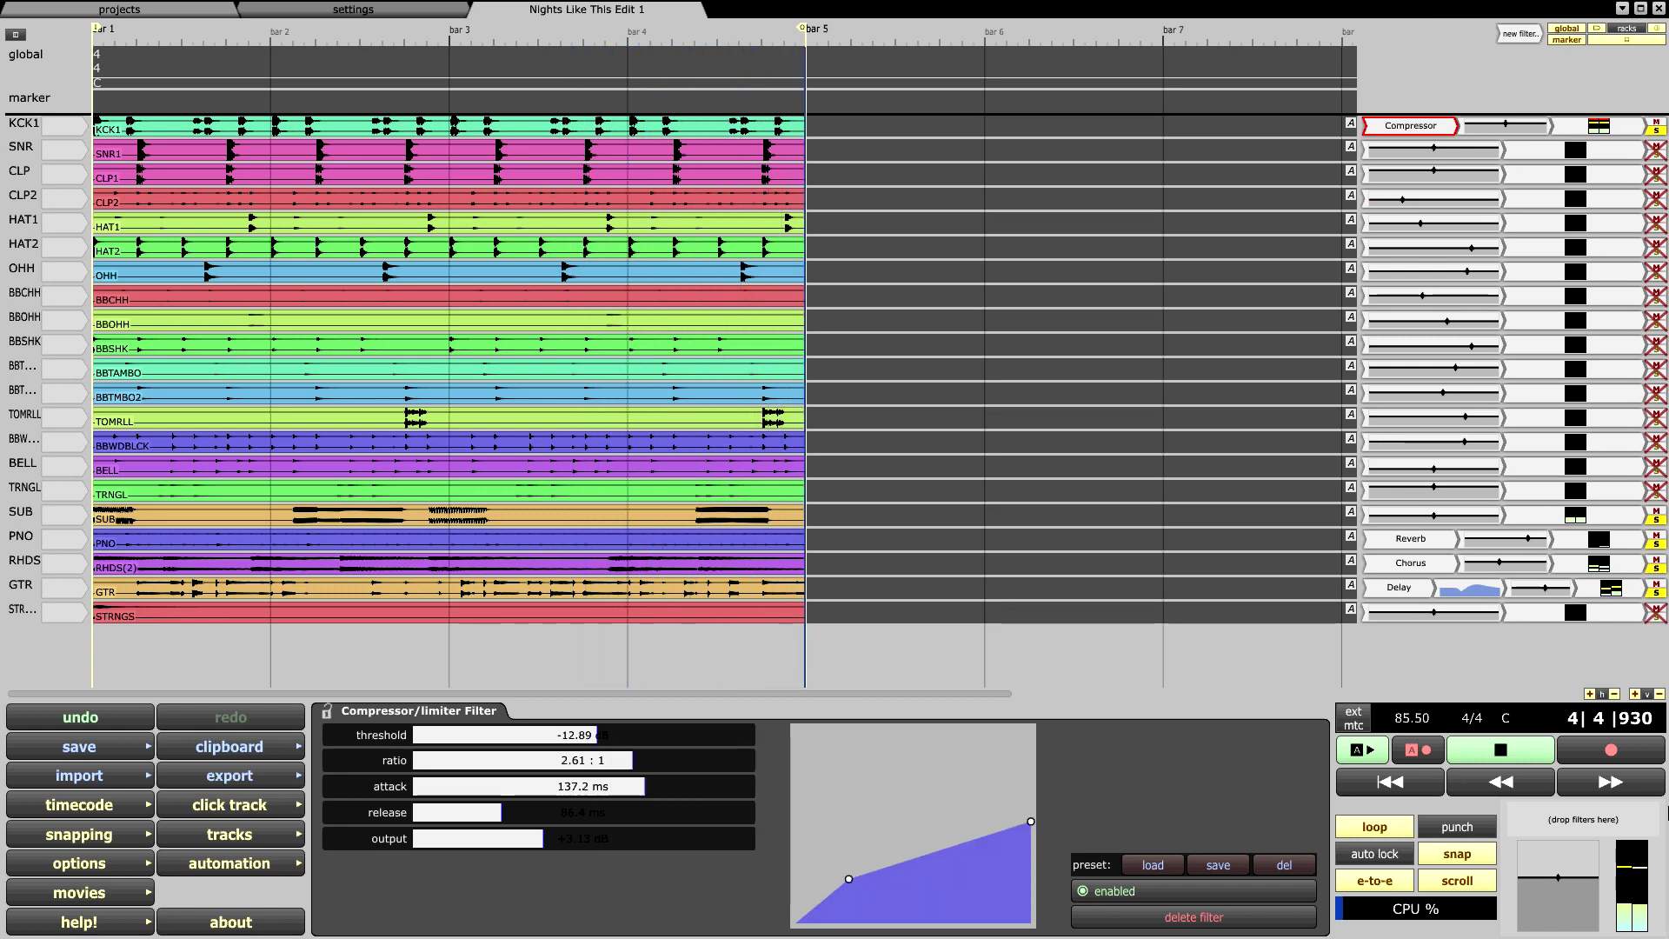
mouse_move(1404, 911)
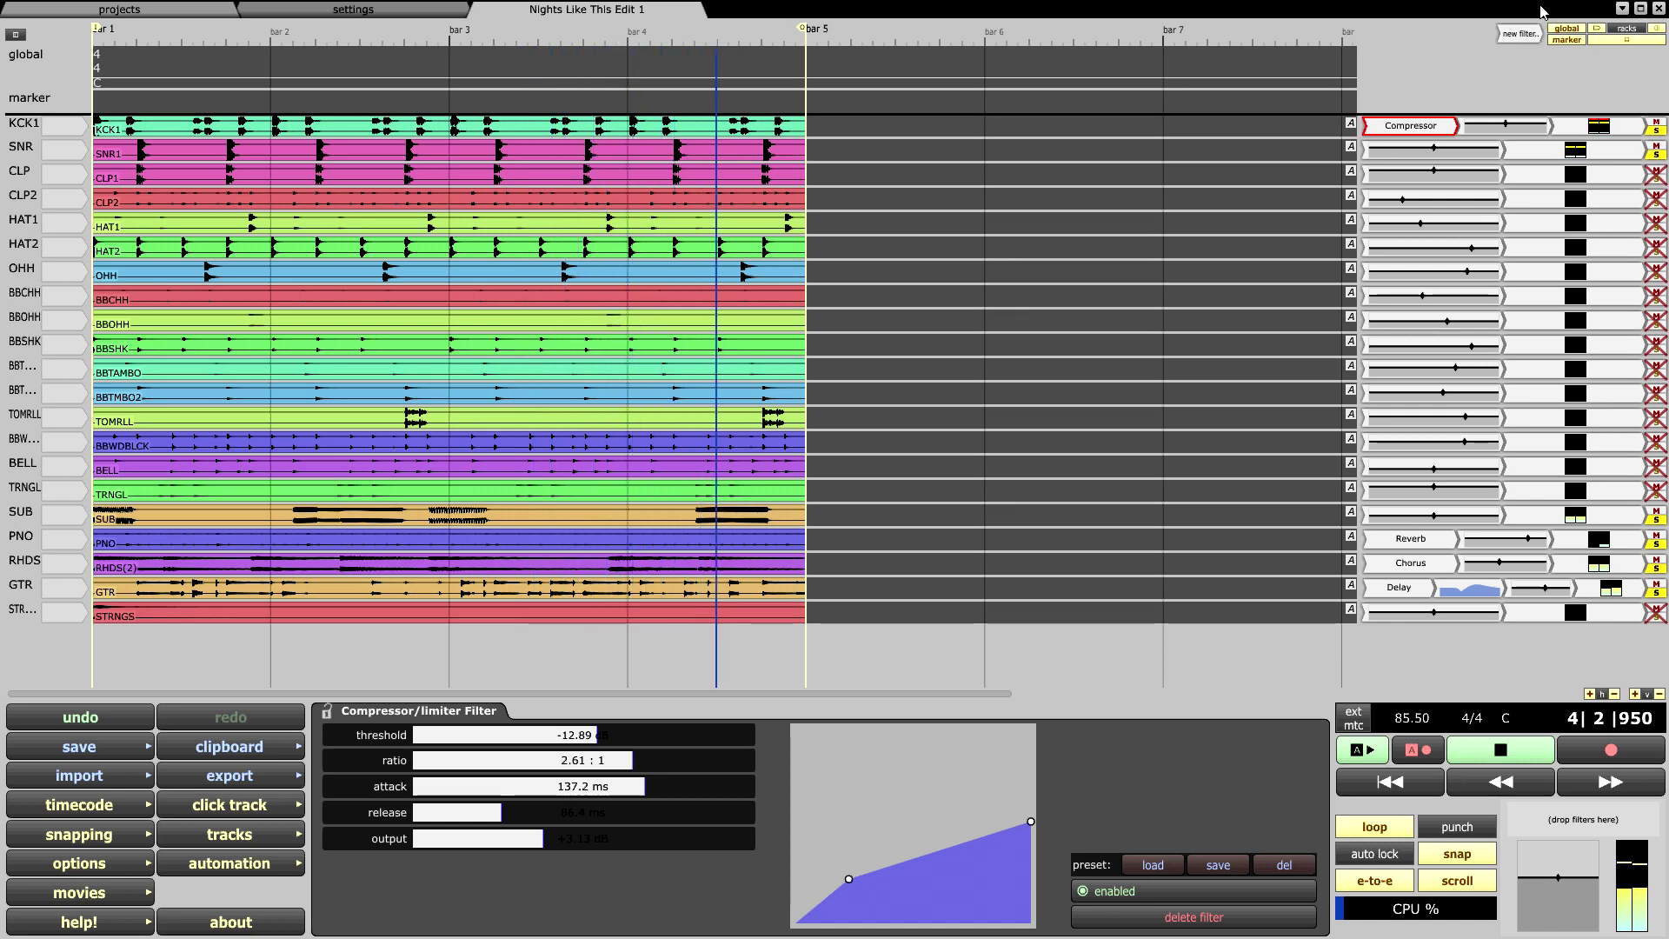
left_click_drag(1520, 34, 1348, 157)
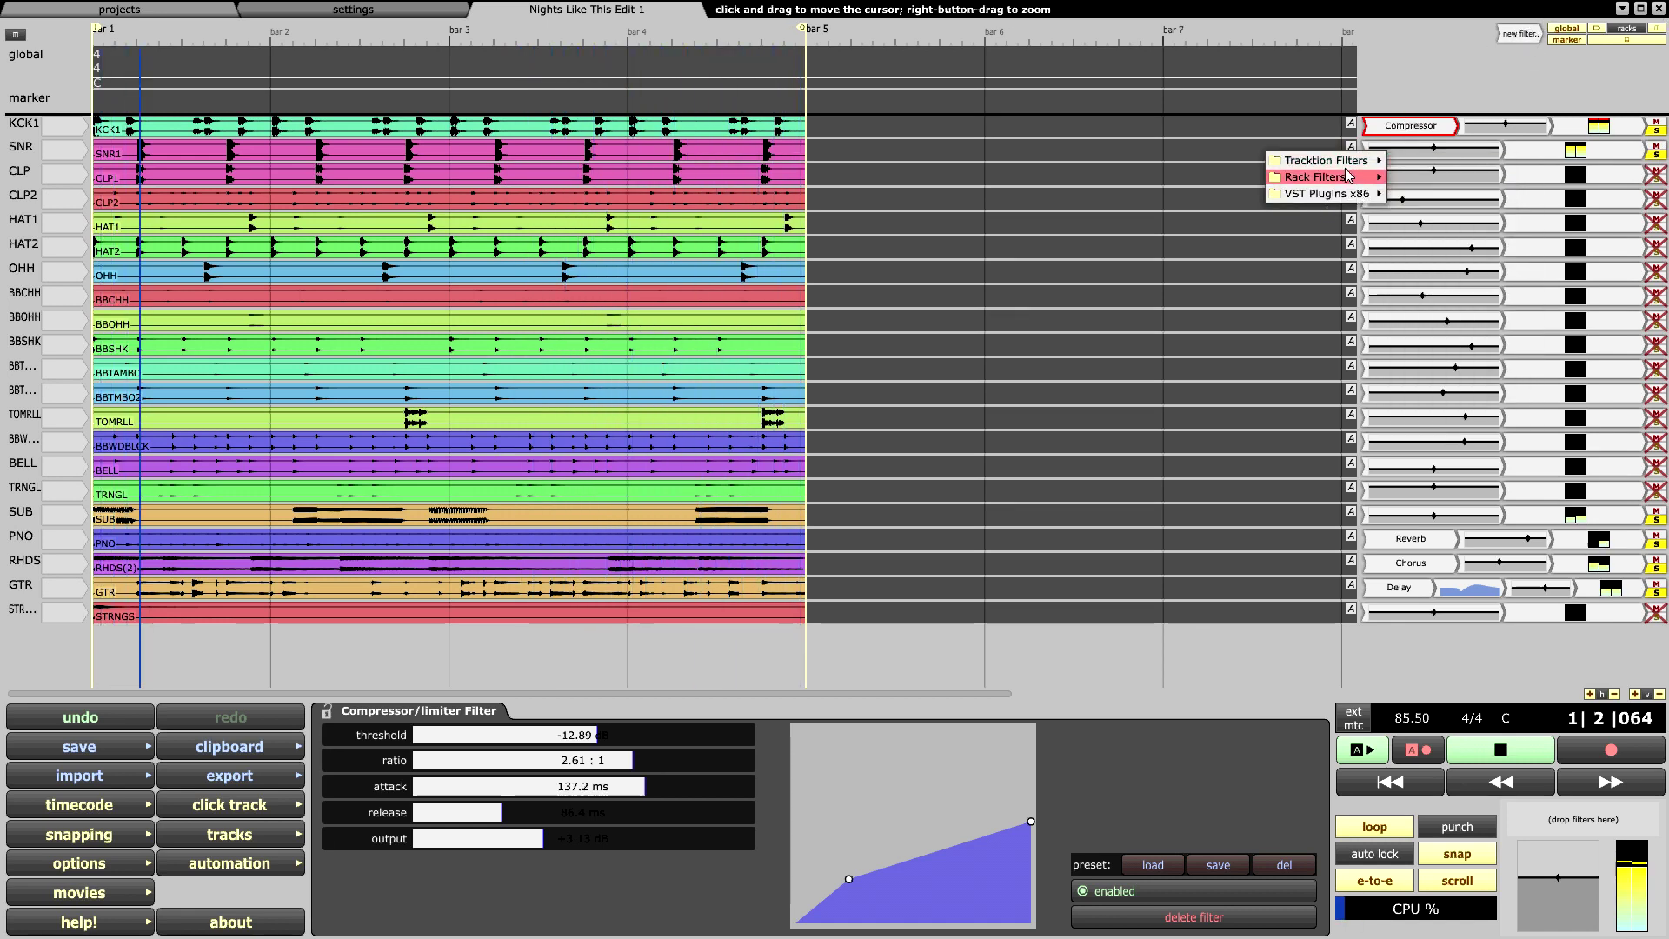
mouse_move(1347, 161)
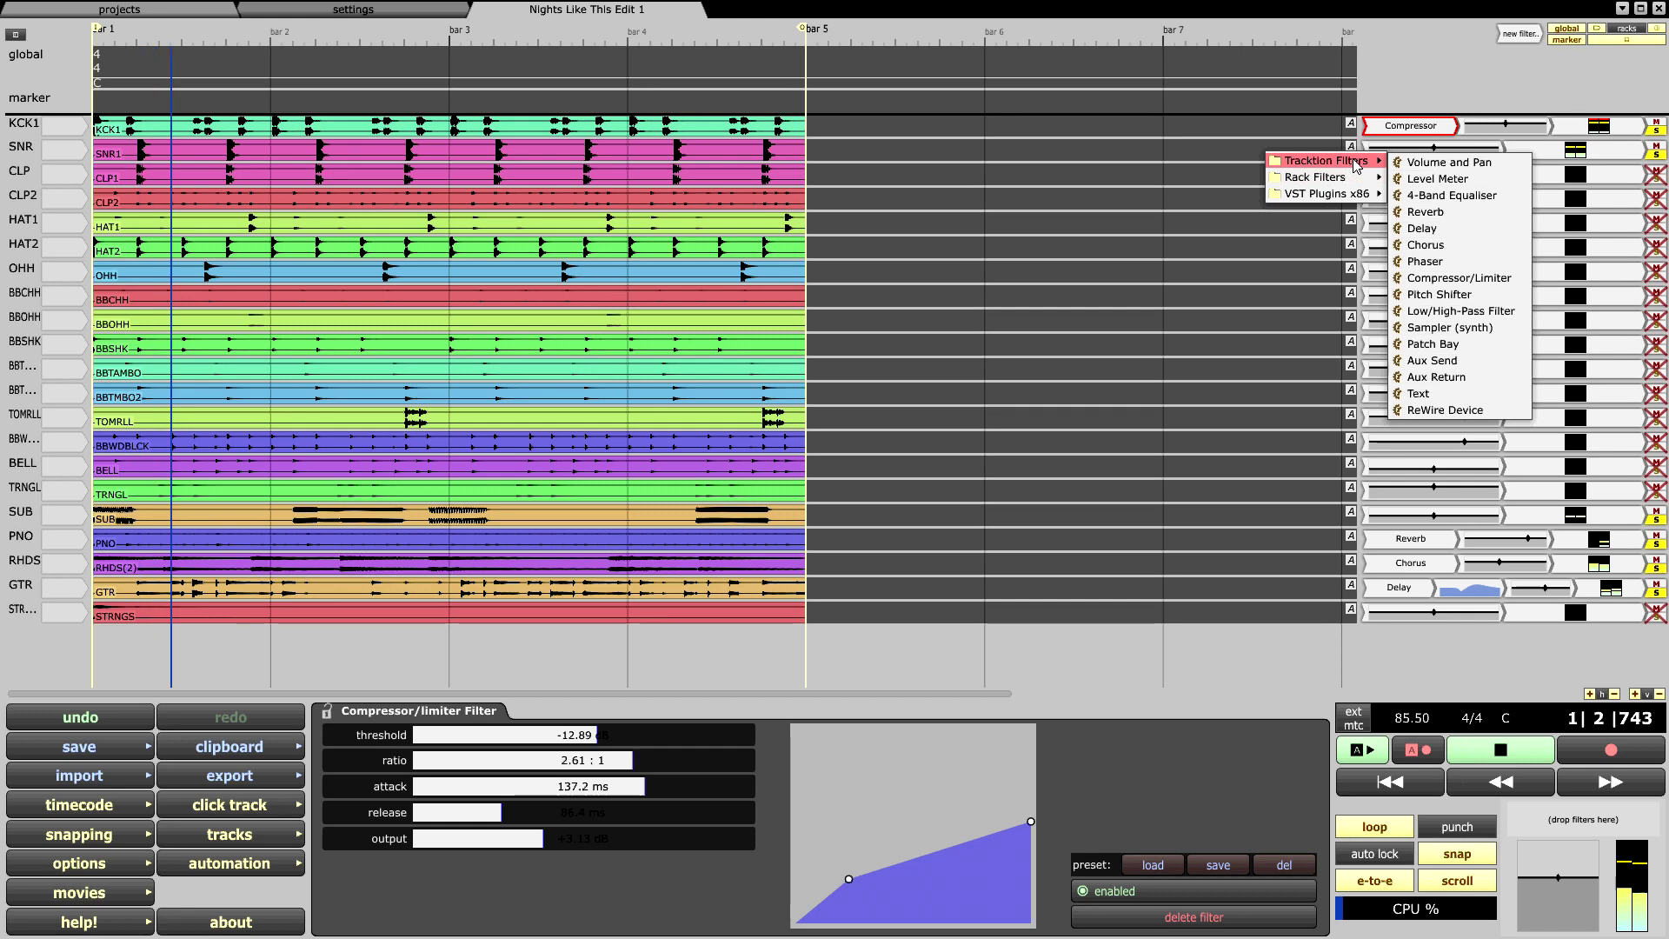
Step: Add a Compressor/Limiter to SNR with about -14.5 dB threshold, 3.69:1 ratio and 150.5 ms attack, left enabled
left_click(1460, 277)
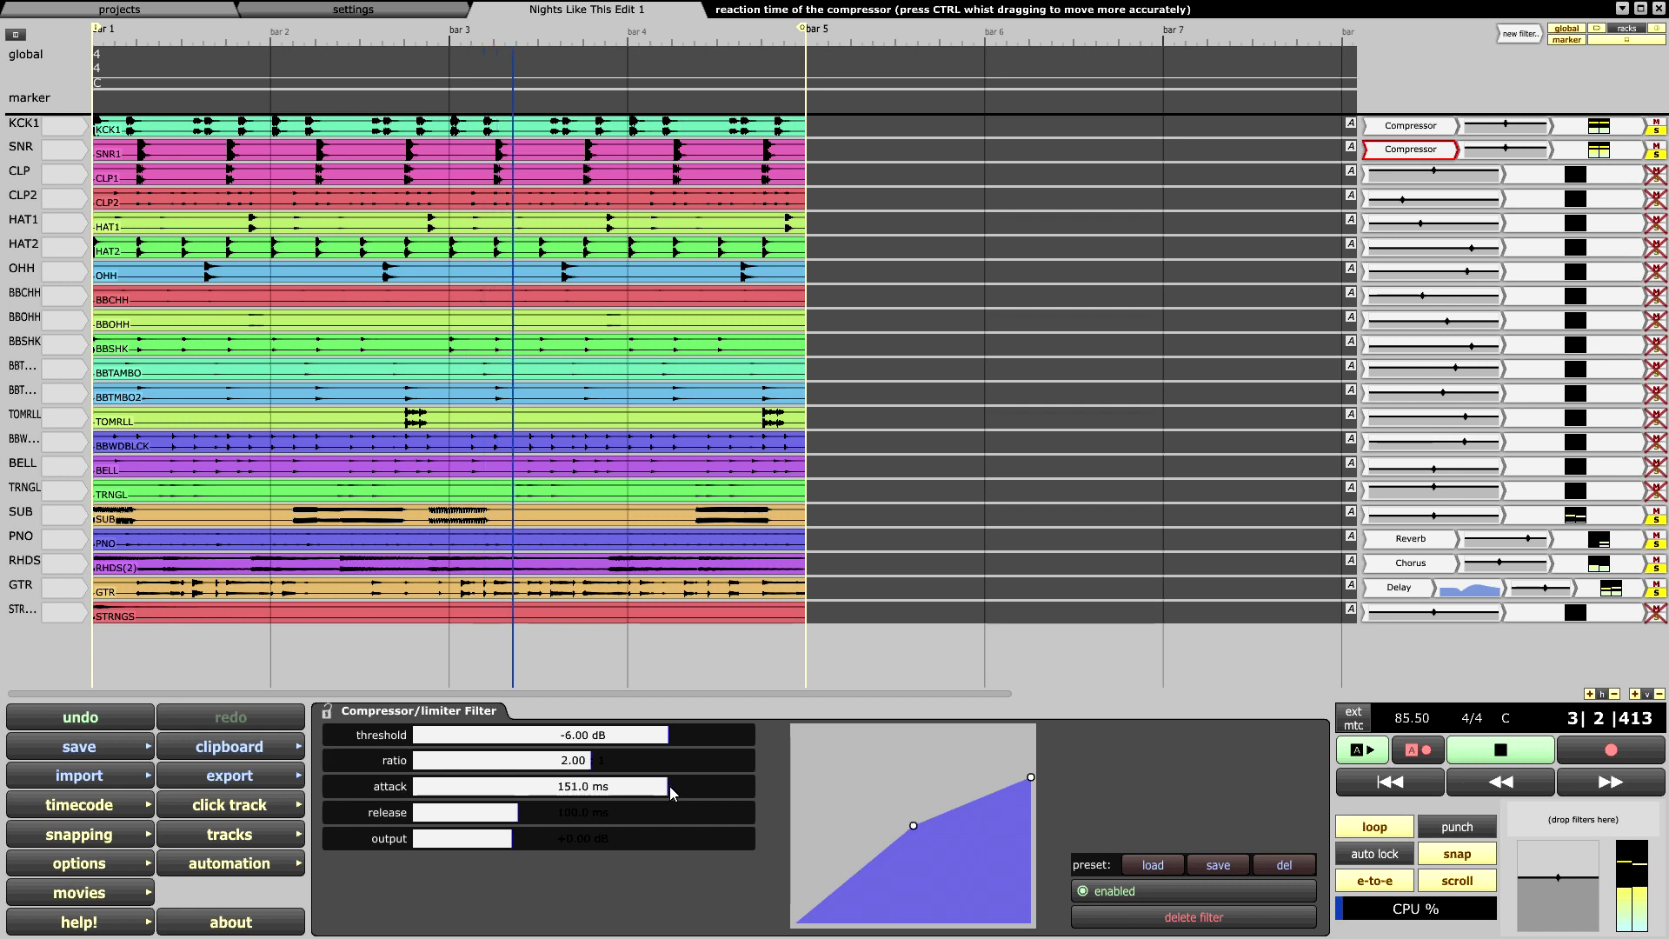
left_click_drag(671, 793, 669, 793)
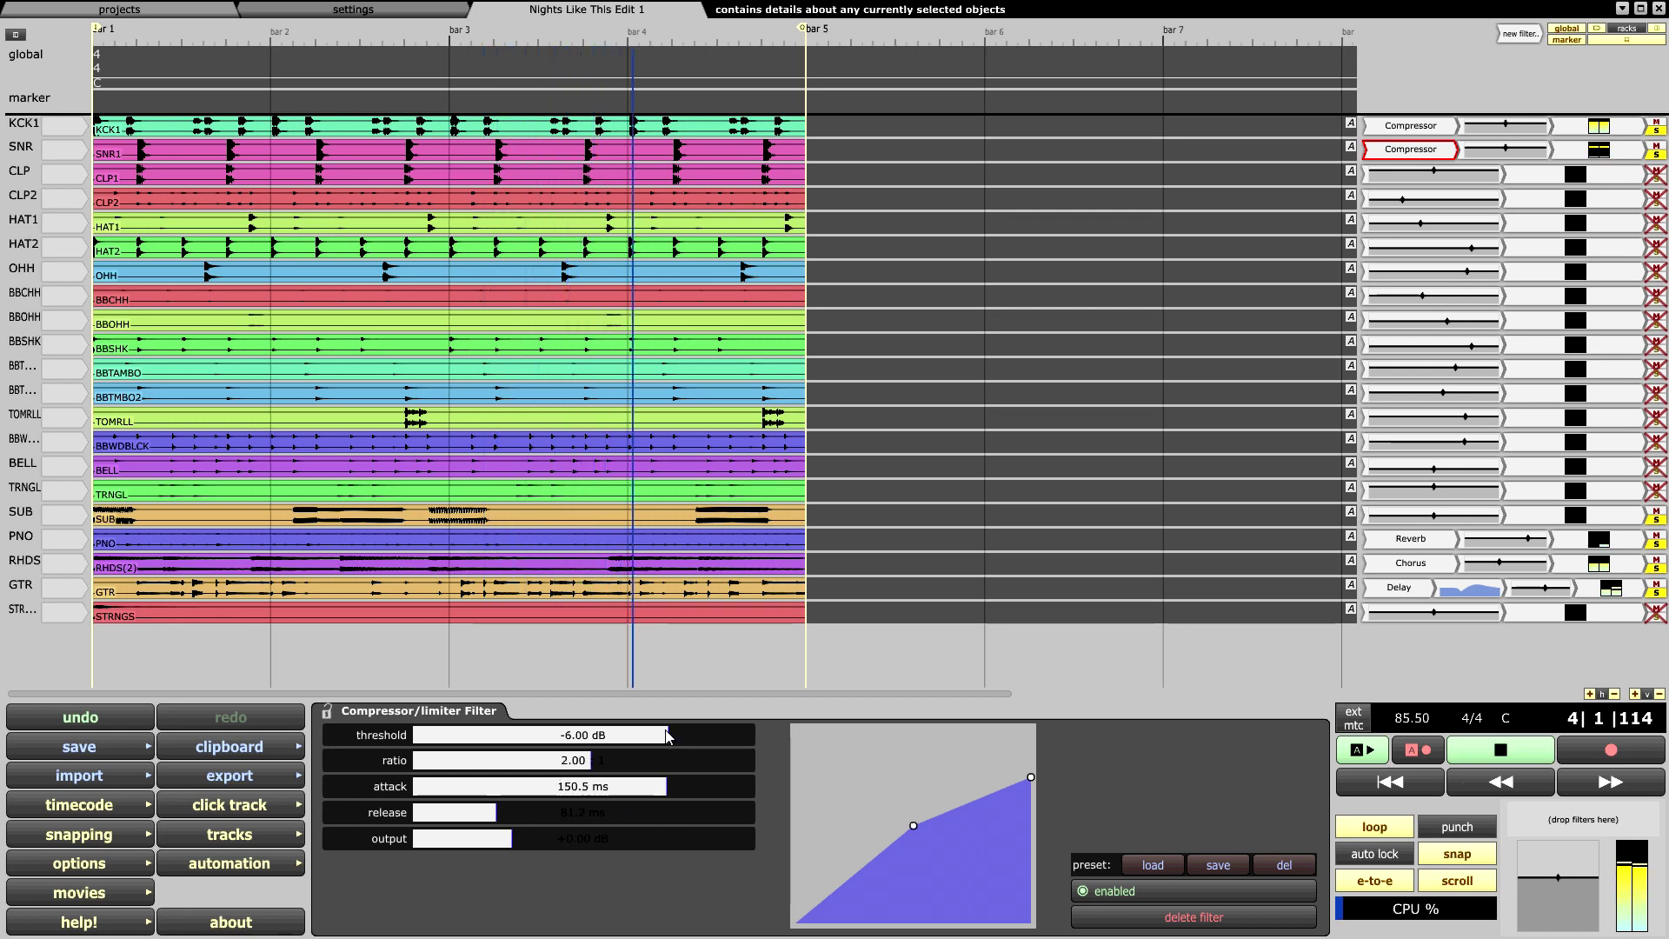
mouse_move(665, 734)
left_mouse_down()
mouse_move(587, 742)
mouse_move(675, 763)
left_mouse_up()
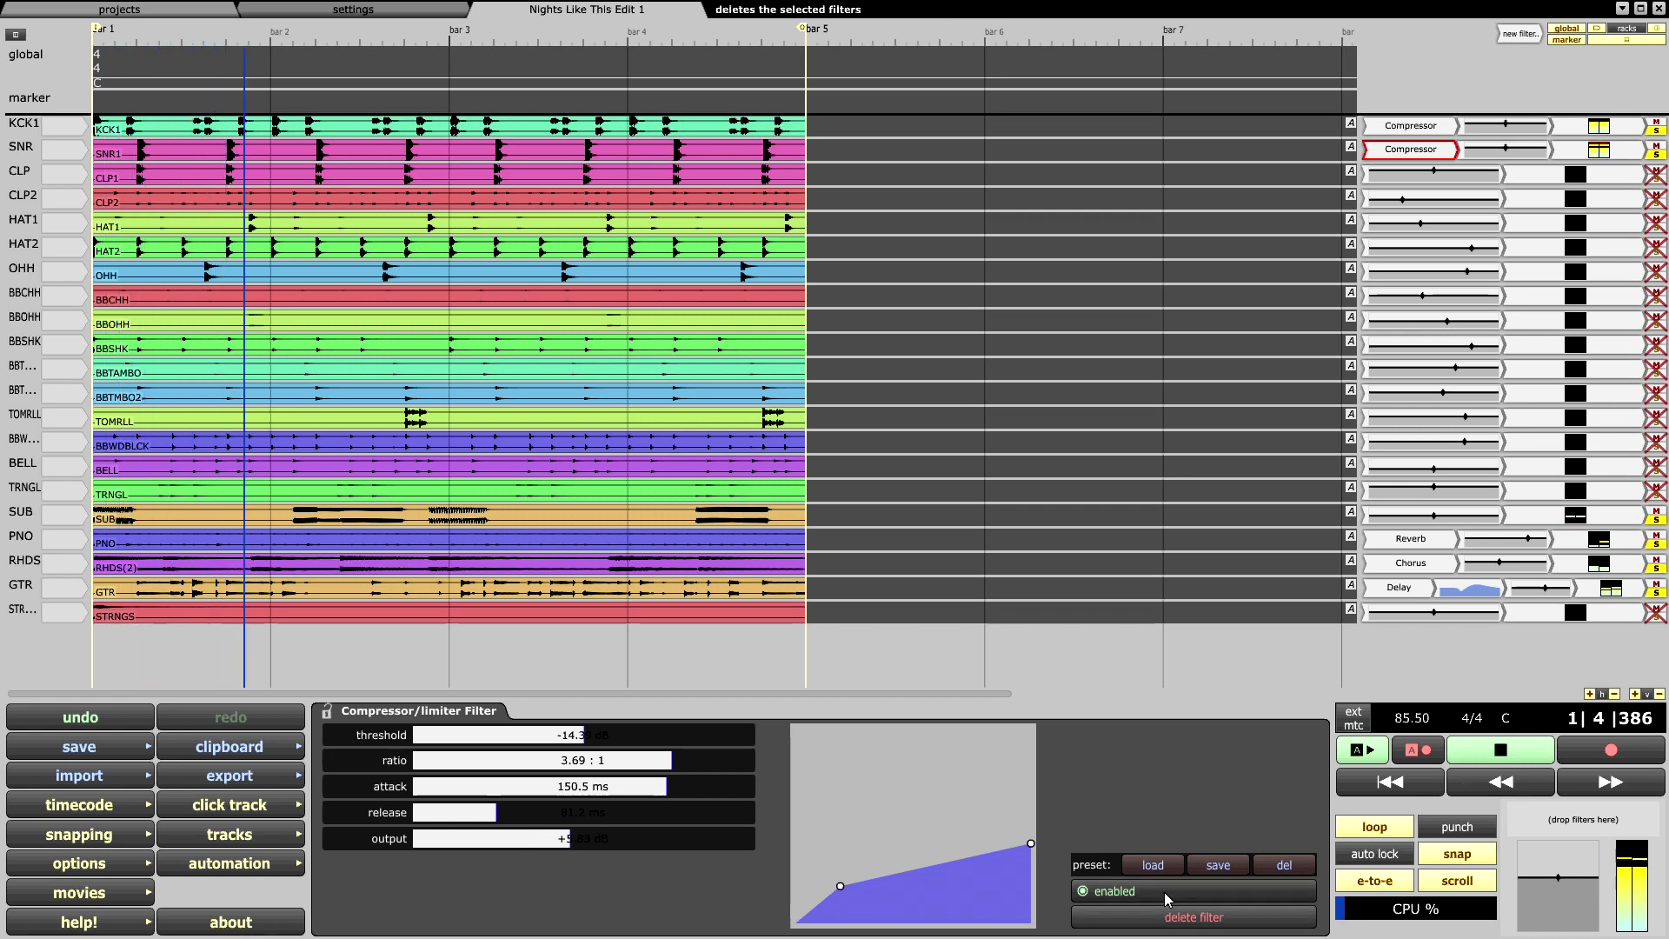
left_click(1108, 897)
left_click(1107, 901)
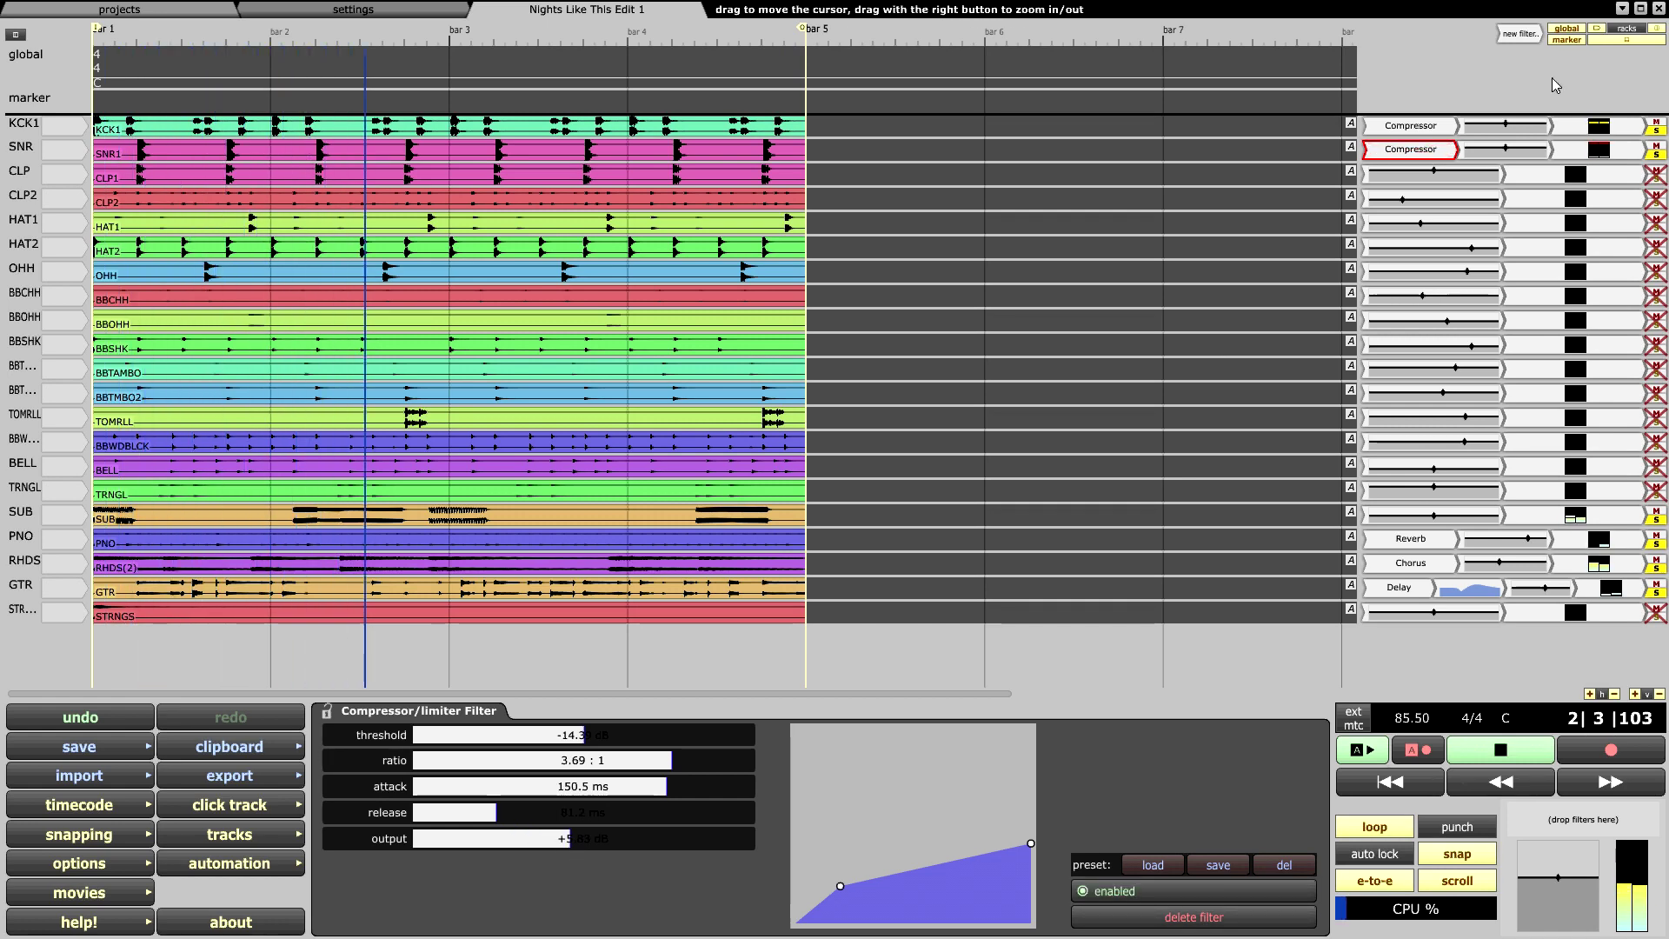
mouse_move(1522, 154)
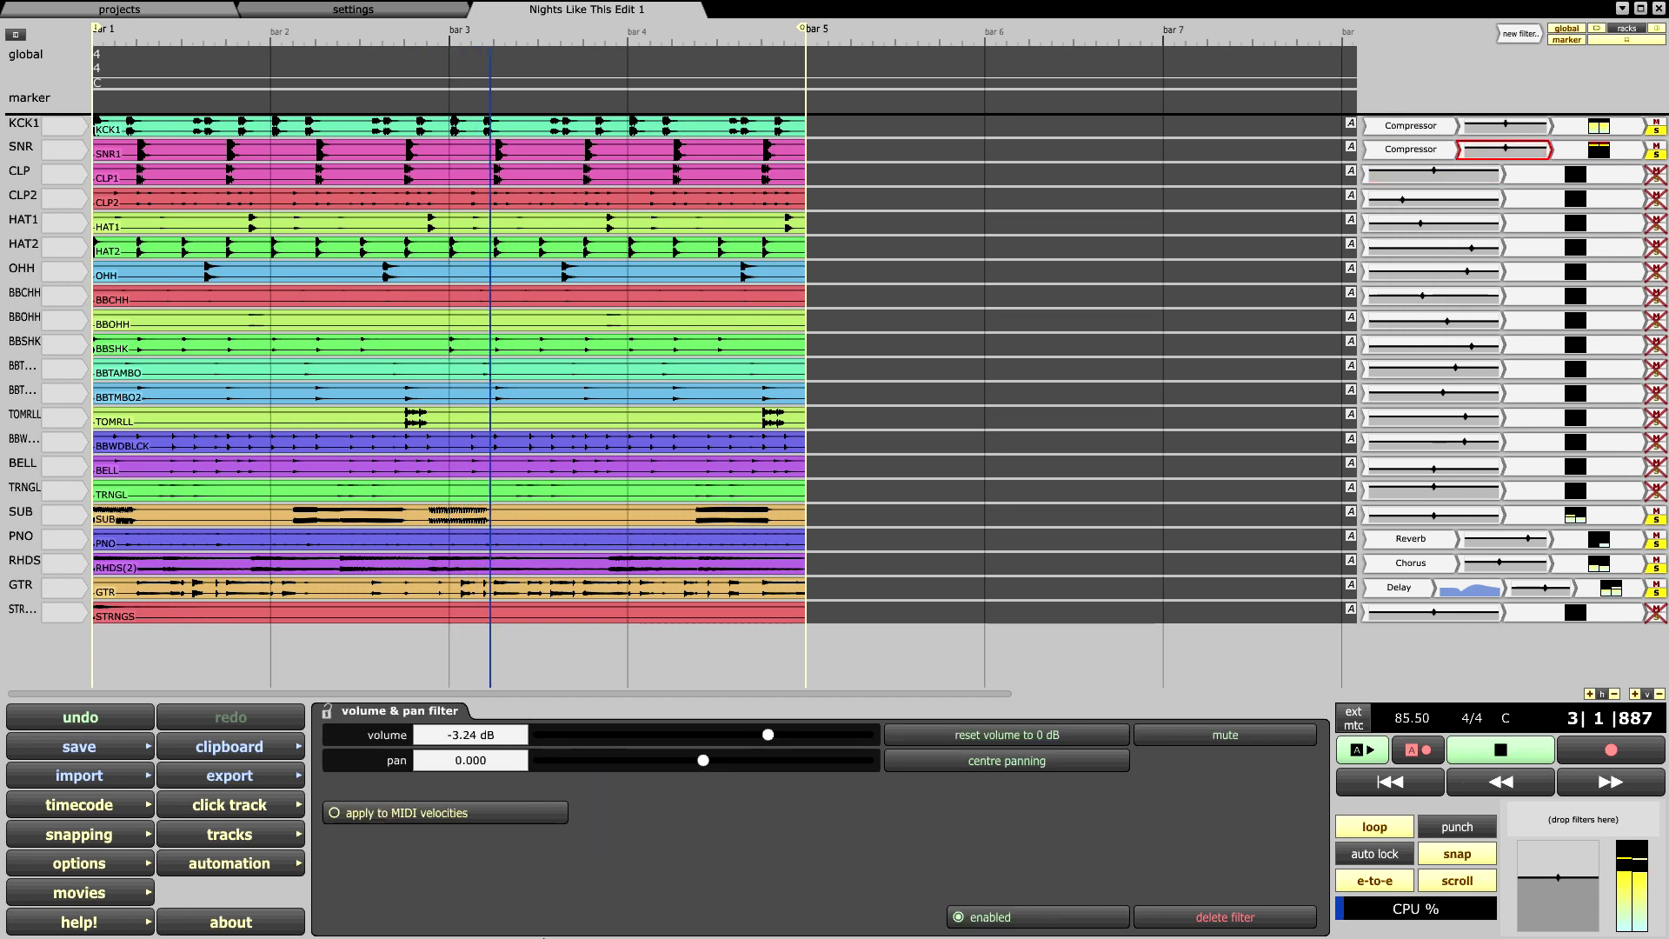
Step: Lower the SNR volume to -6.75 dB and open the filter list for the CLP track
left_click_drag(745, 739, 737, 738)
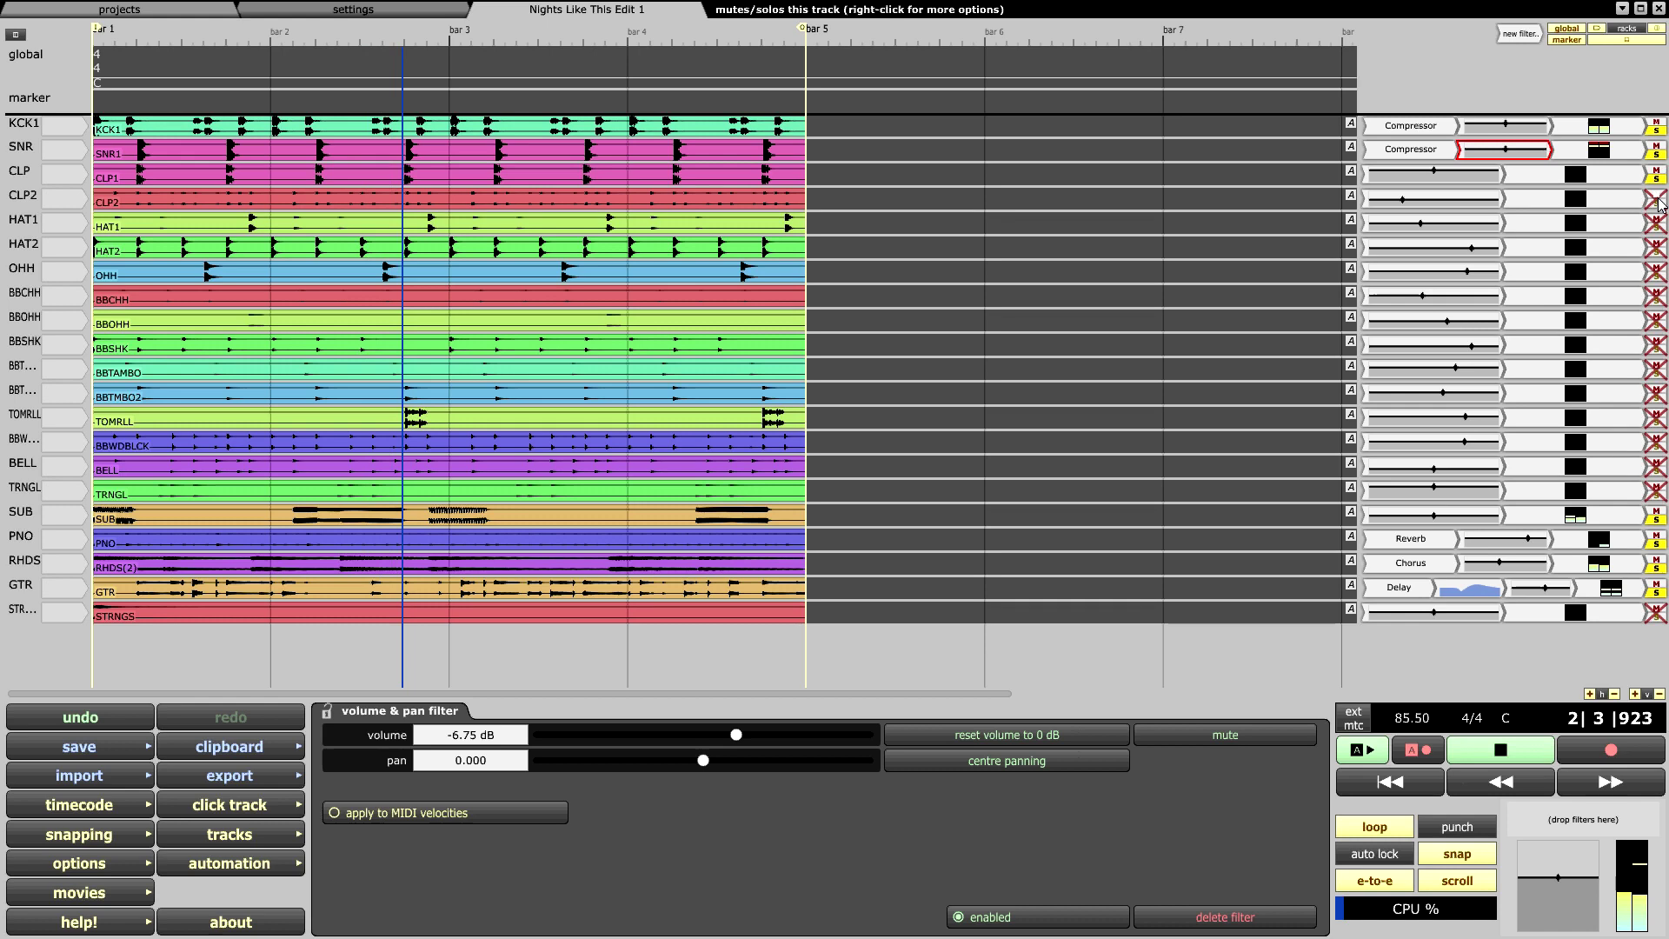
left_click(1608, 172)
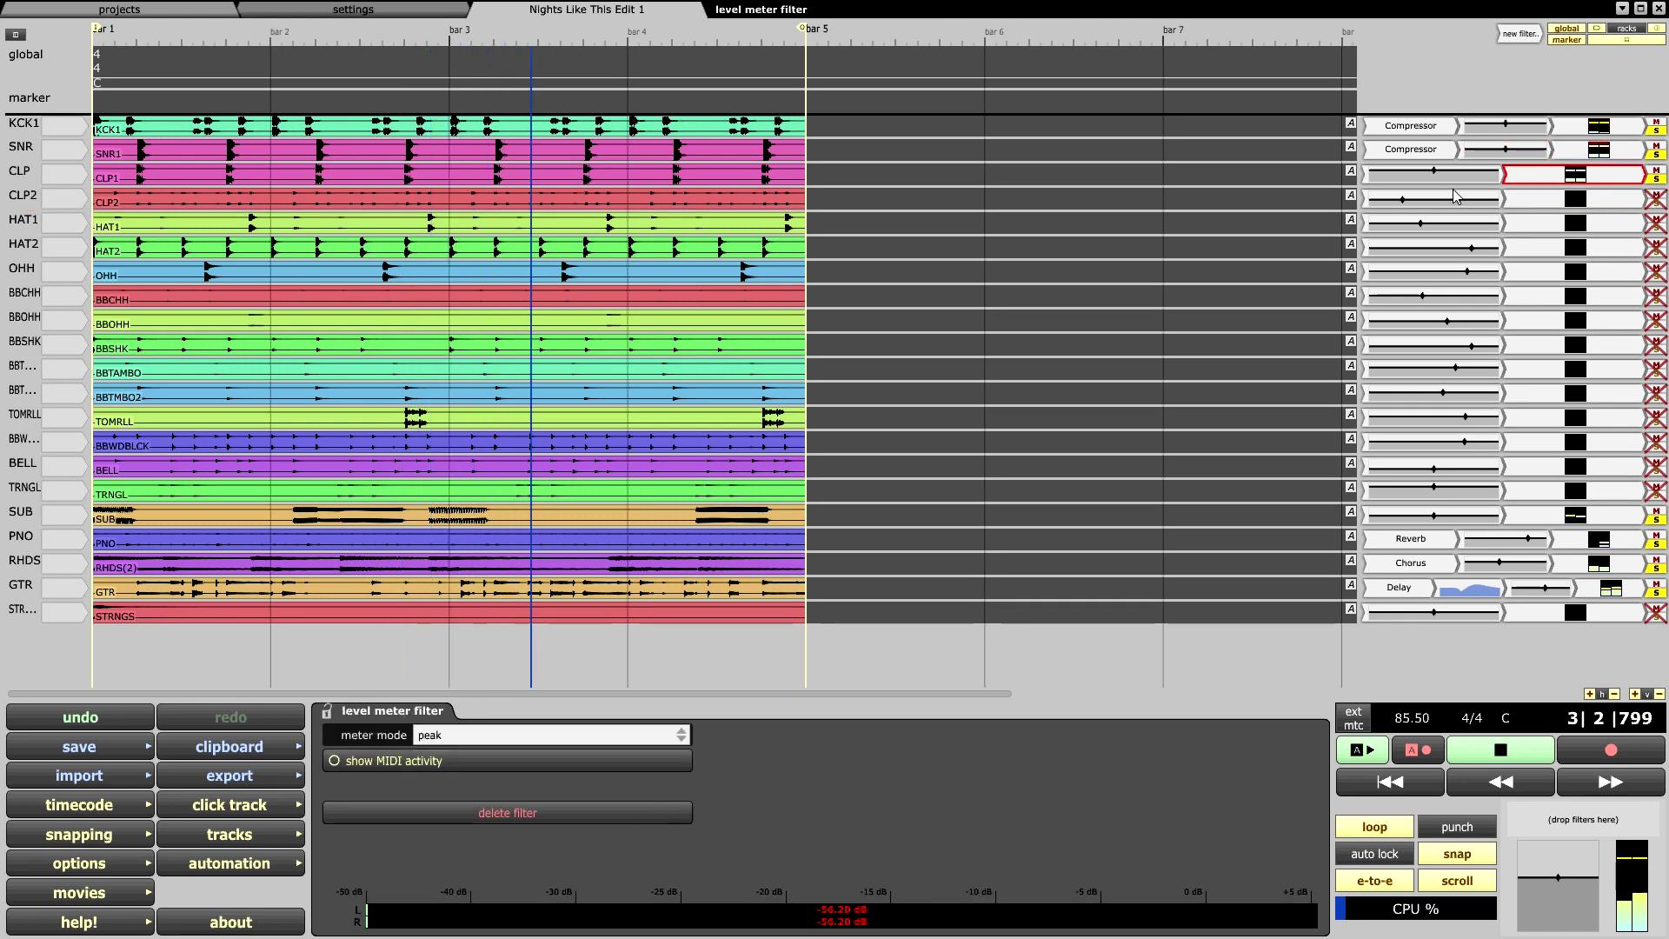
left_click(1450, 169)
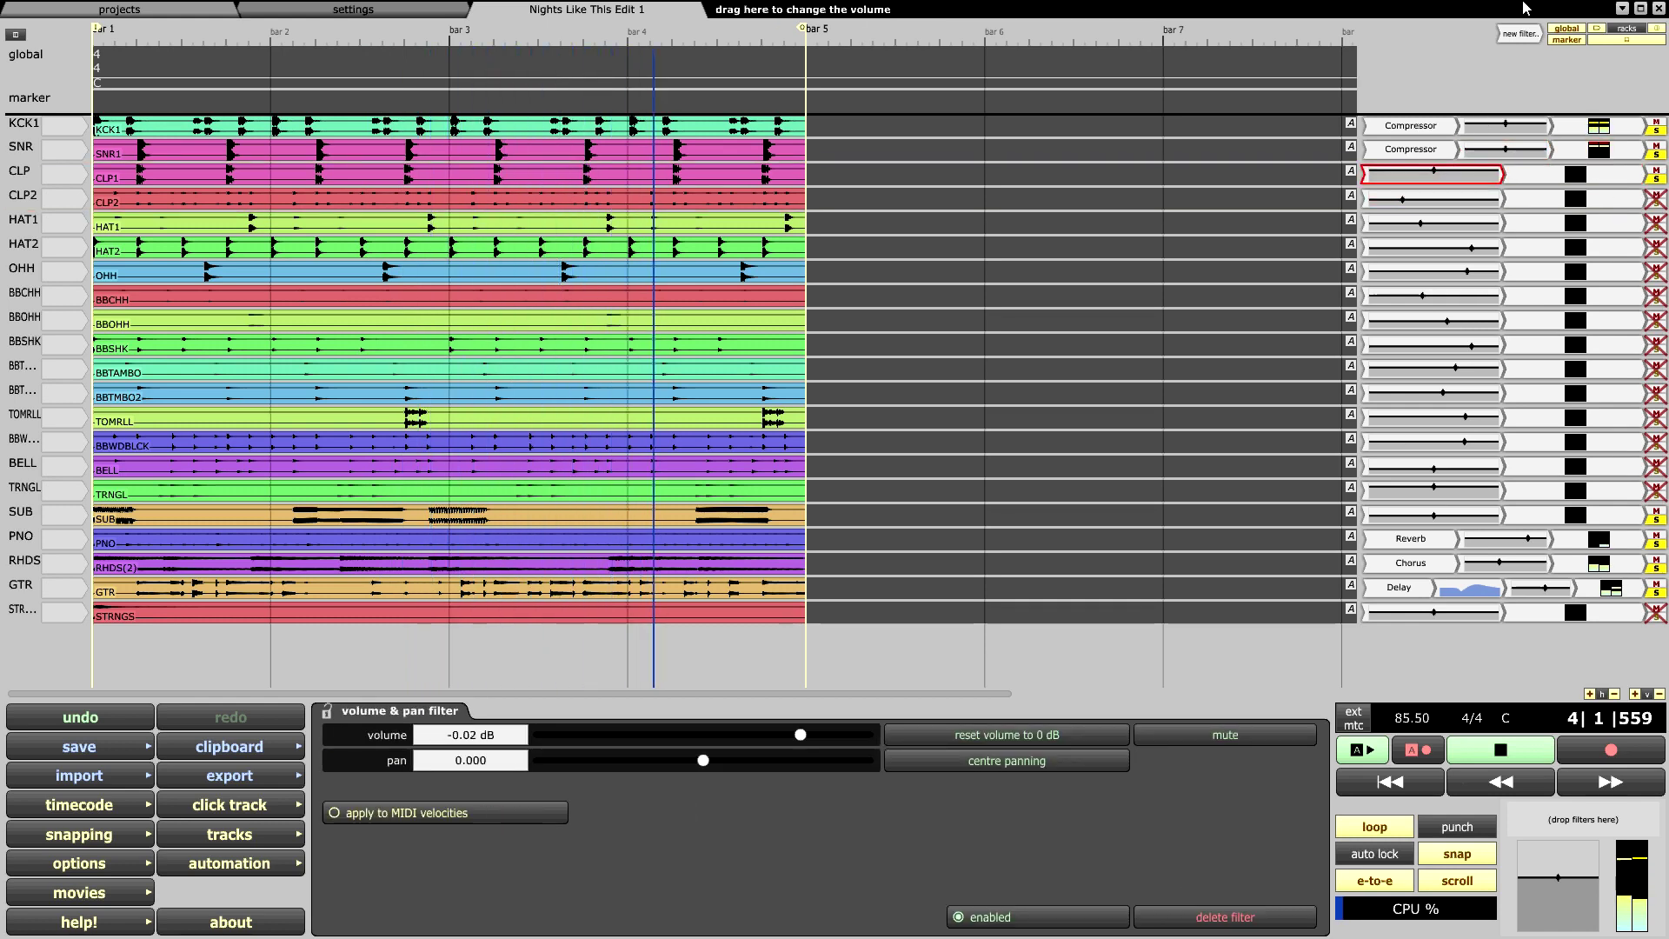
left_click_drag(1524, 61, 1289, 166)
mouse_move(1305, 189)
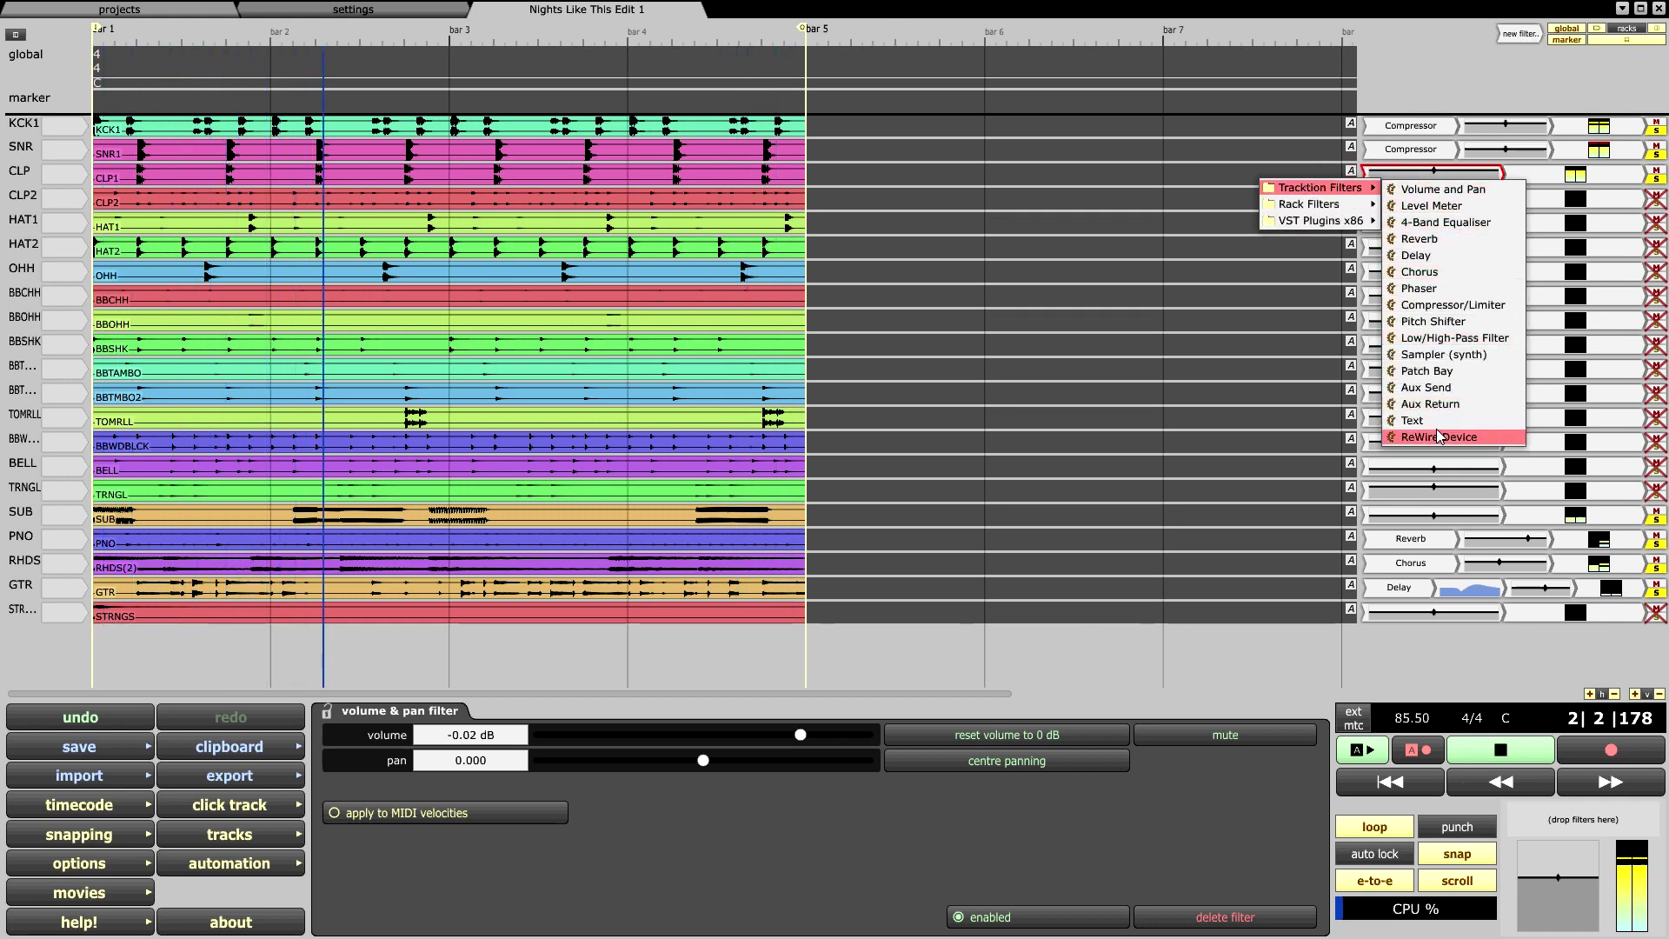
Step: Add a 4-Band Equaliser to CLP, dipping near 1.7 kHz and boosting near 5.8 kHz
left_click(1444, 223)
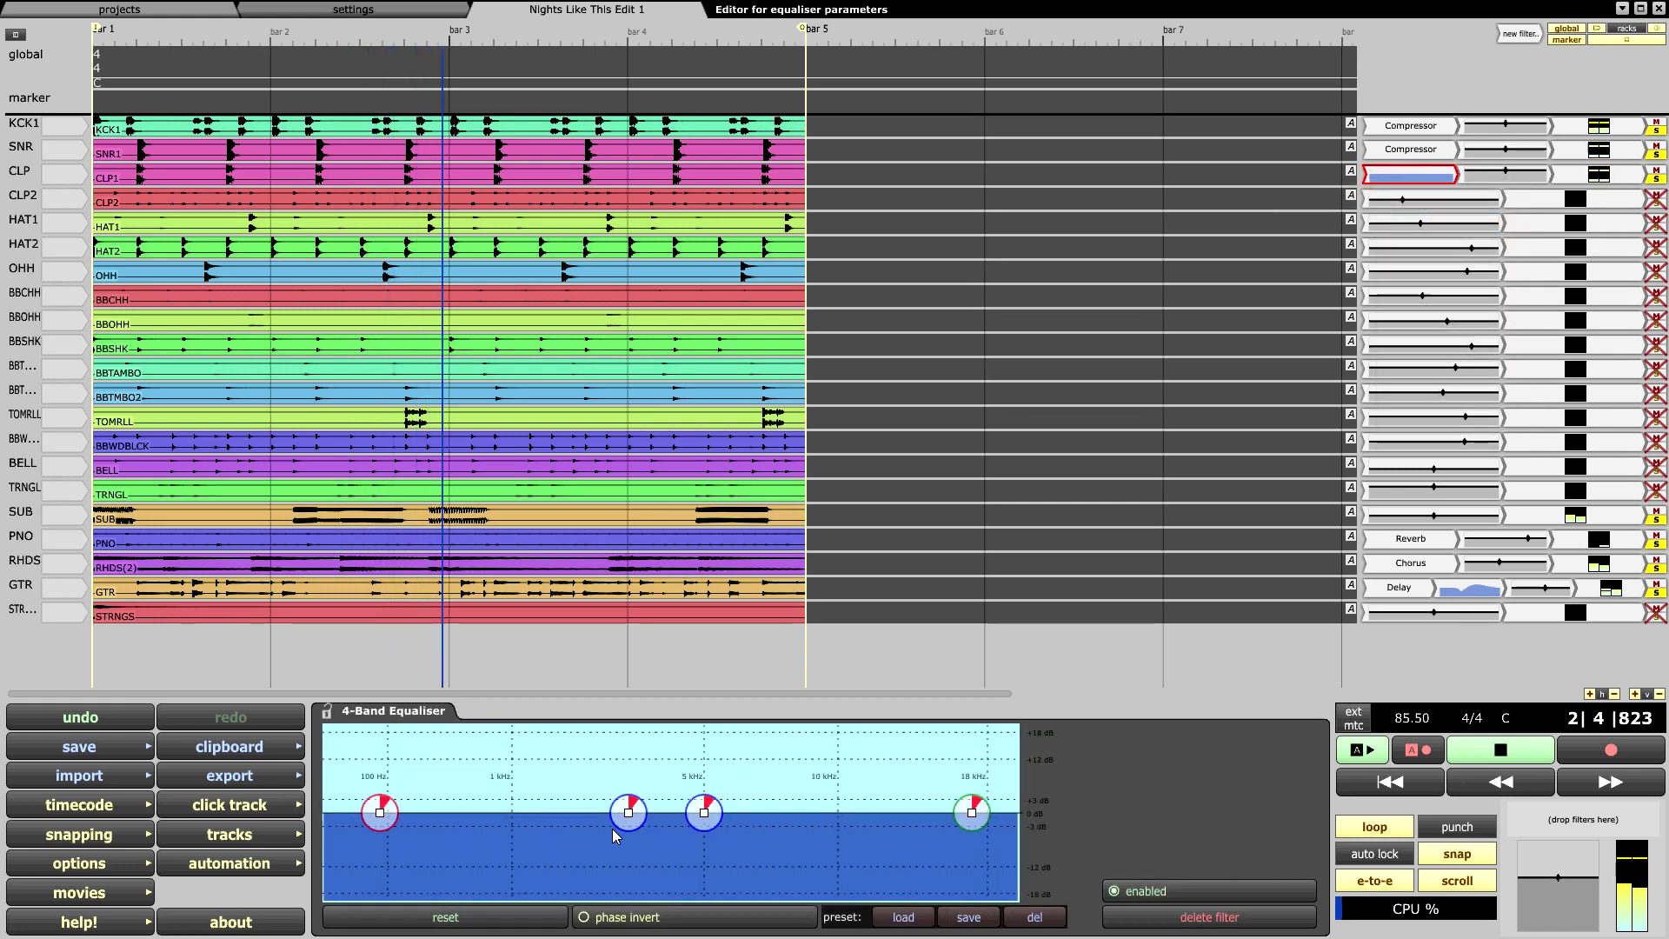
mouse_move(715, 818)
left_click_drag(715, 817, 737, 800)
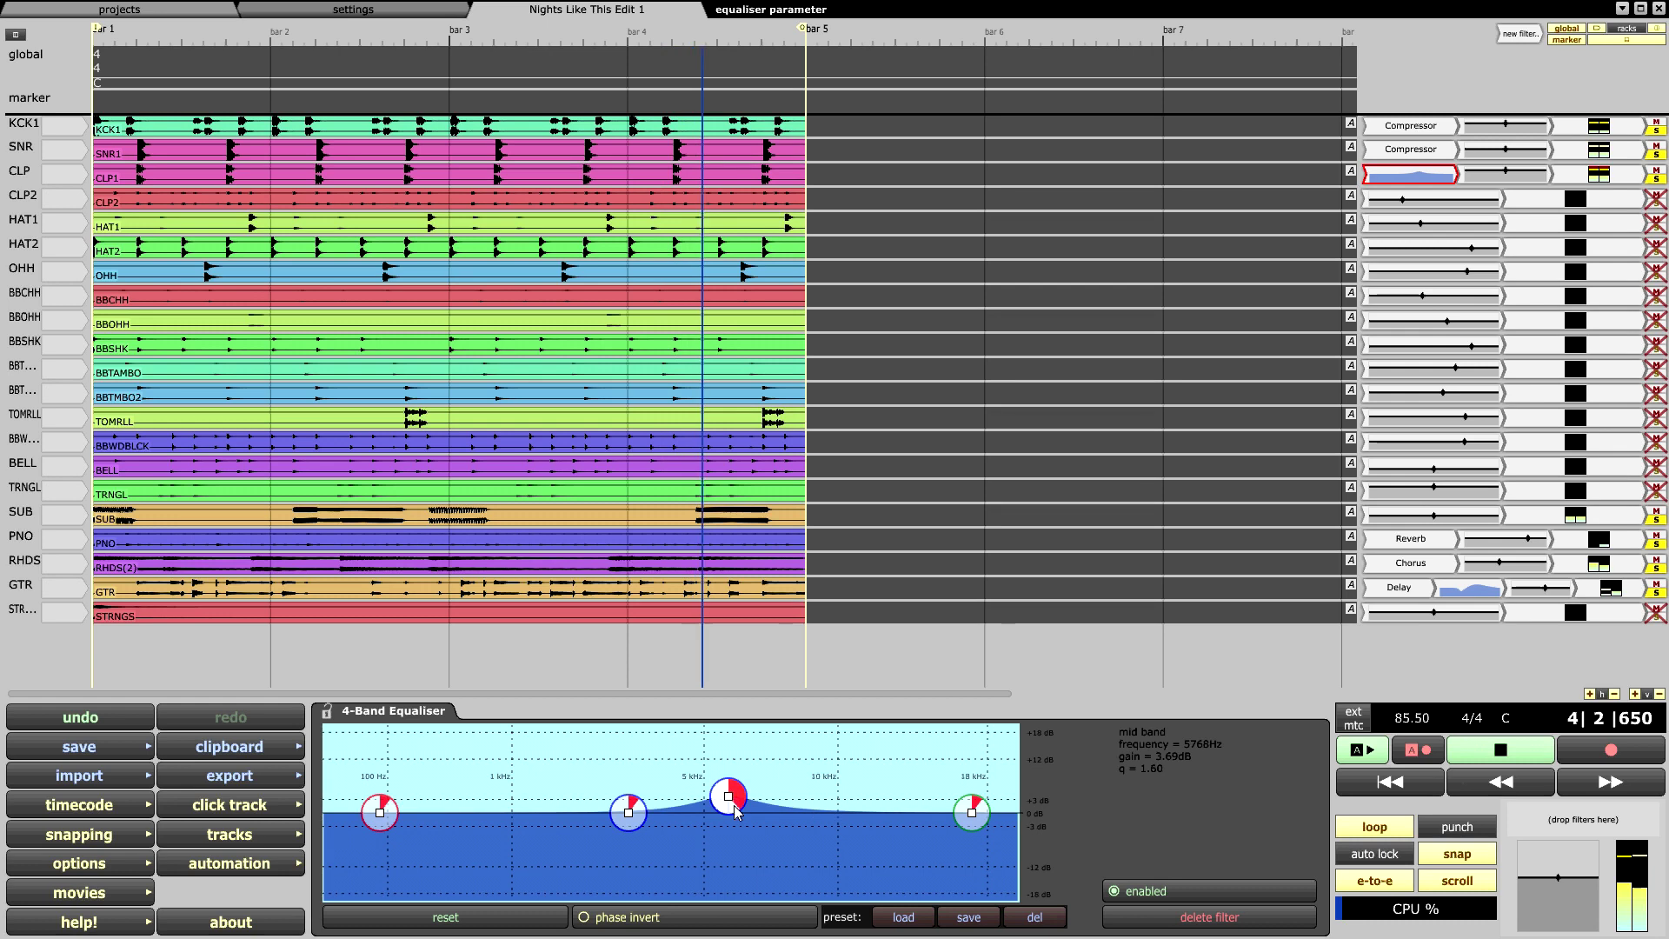
left_click_drag(632, 818, 562, 840)
scroll(572, 874, "up", 4)
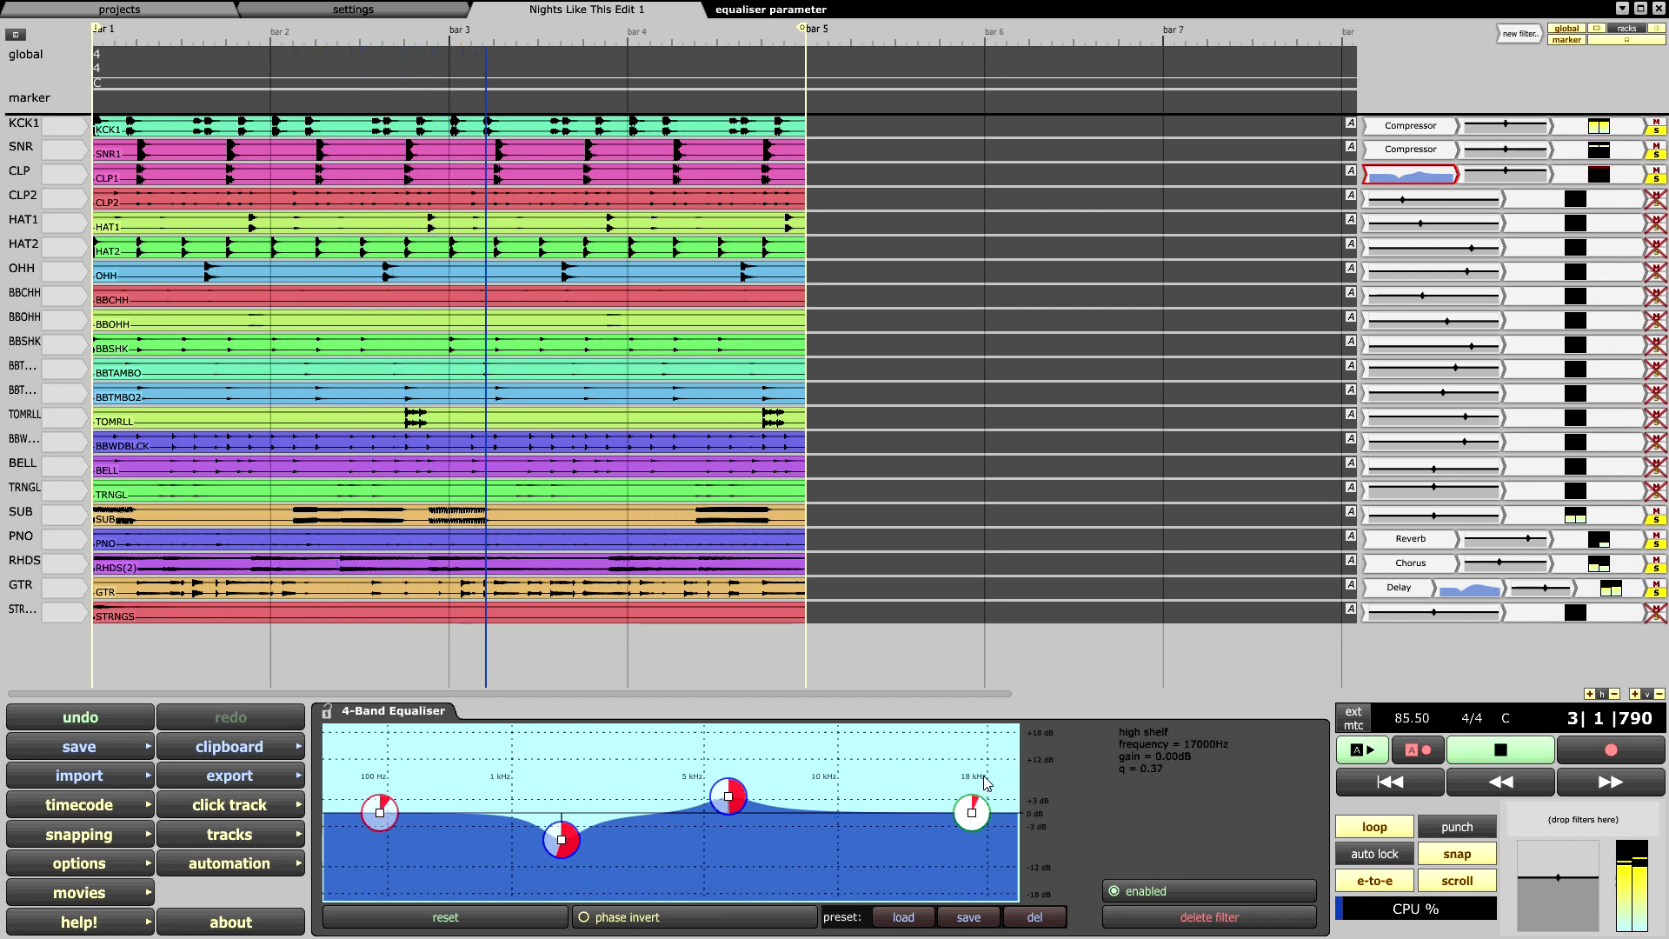
scroll(978, 813, "down", 2)
Step: Raise the EQ high shelf, settling at 14044 Hz and +0.71 dB
left_click_drag(973, 812, 972, 745)
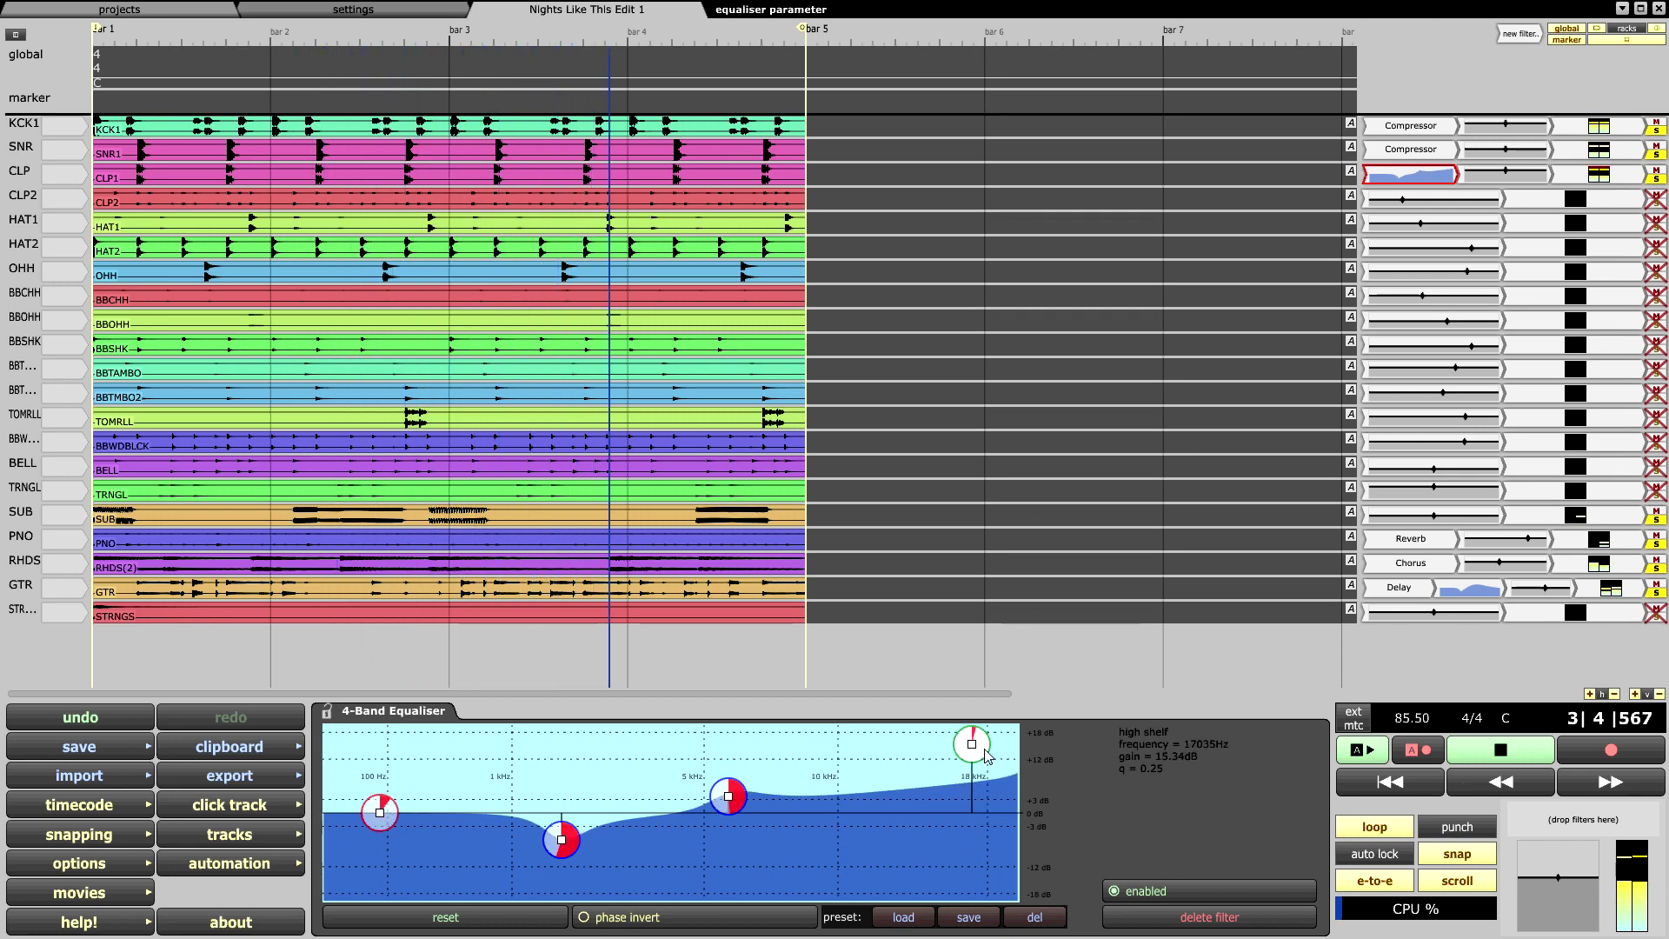
scroll(989, 778, "up", 10)
scroll(988, 778, "down", 8)
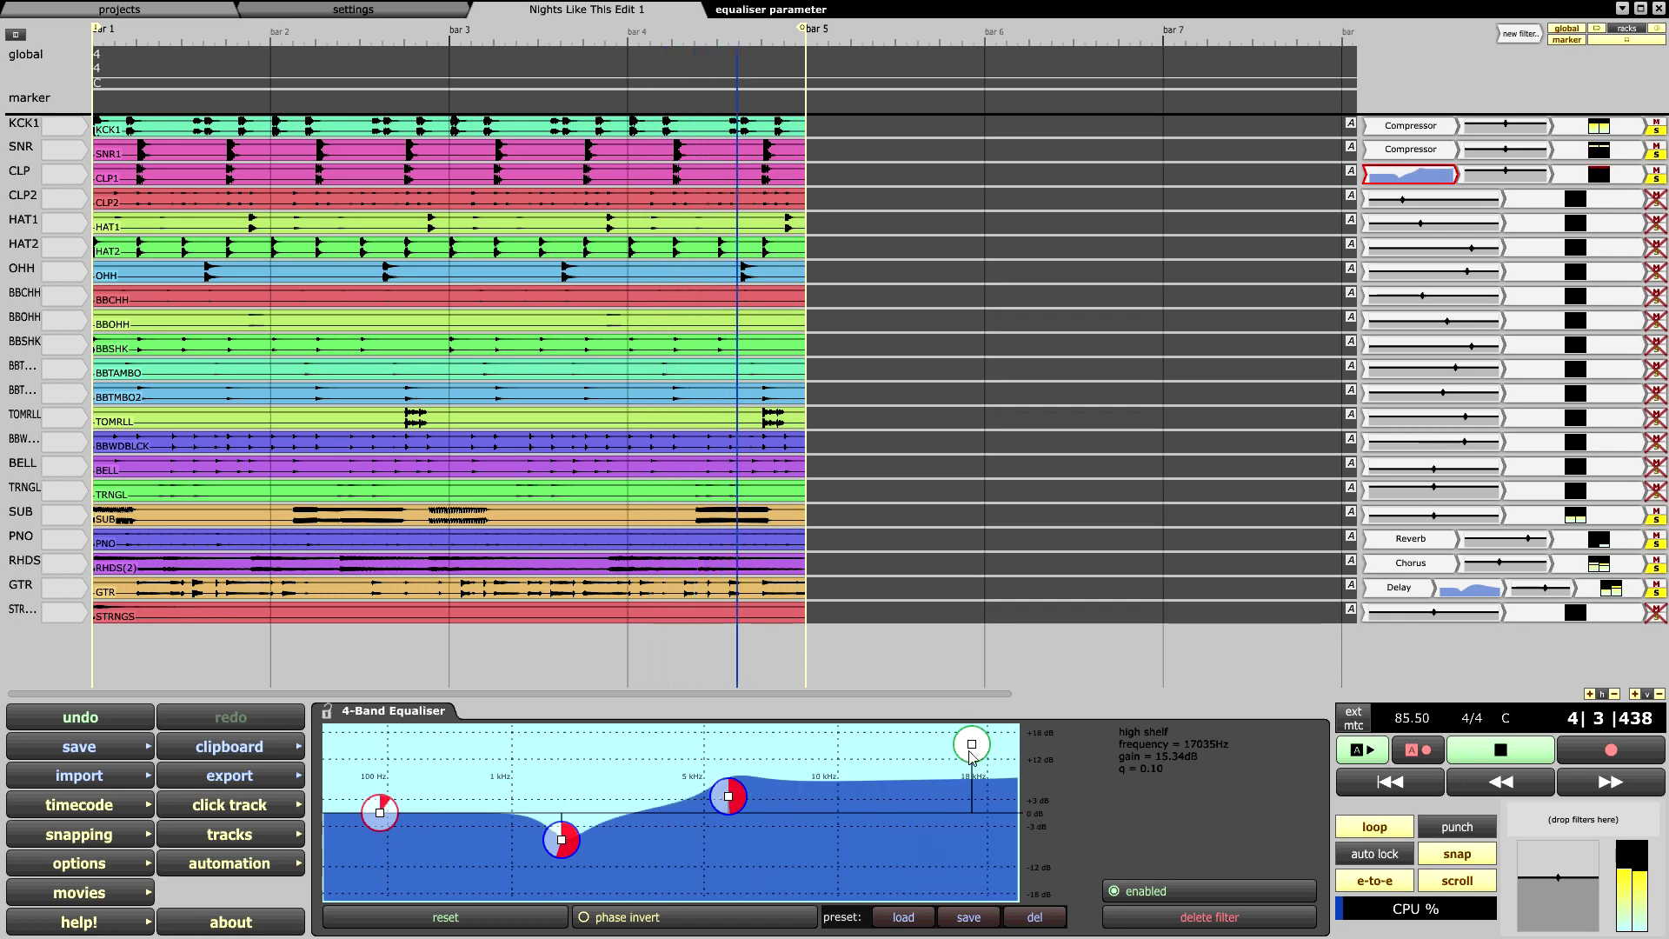
scroll(985, 735, "up", 1)
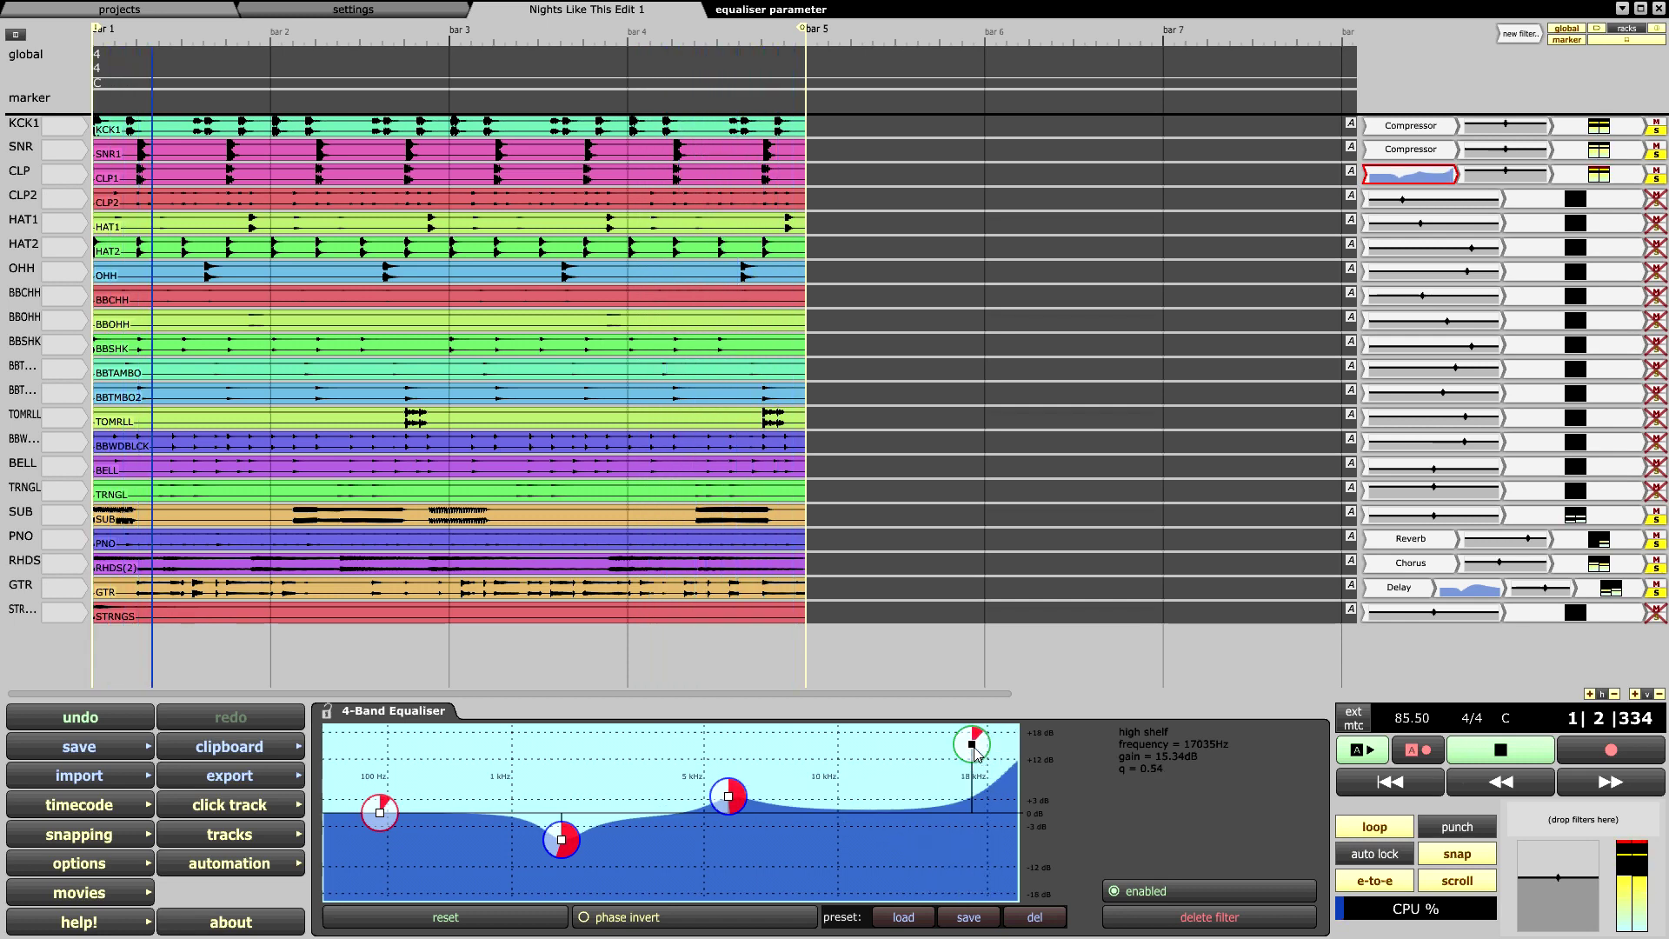
left_click_drag(985, 734, 943, 767)
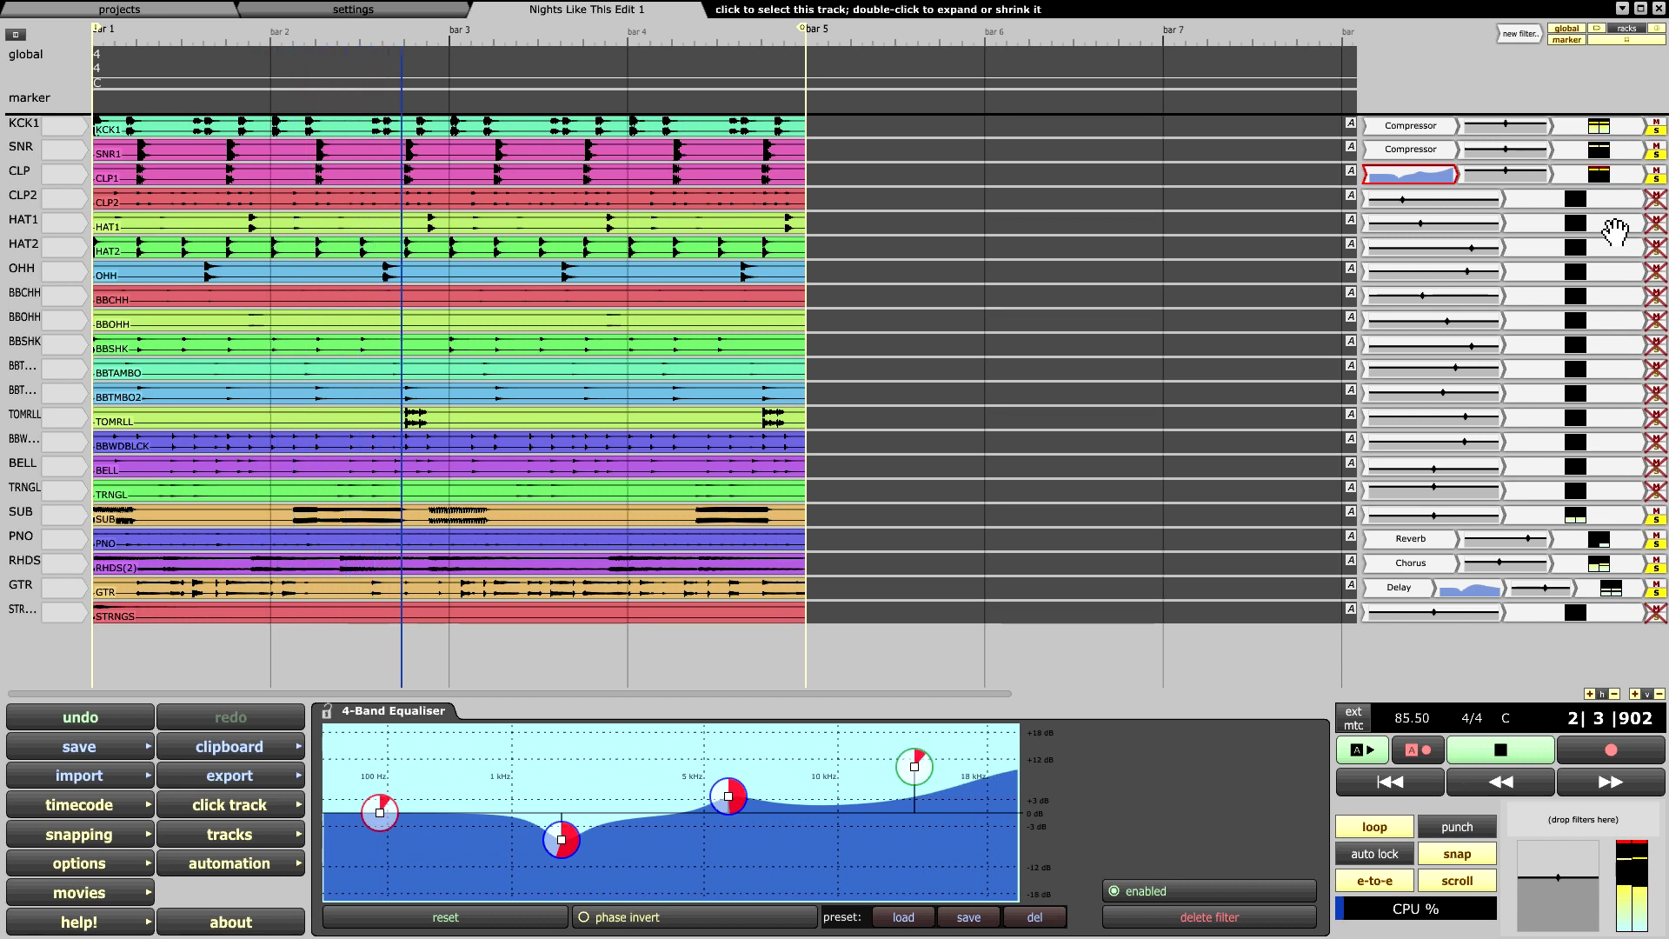
left_click(1595, 174)
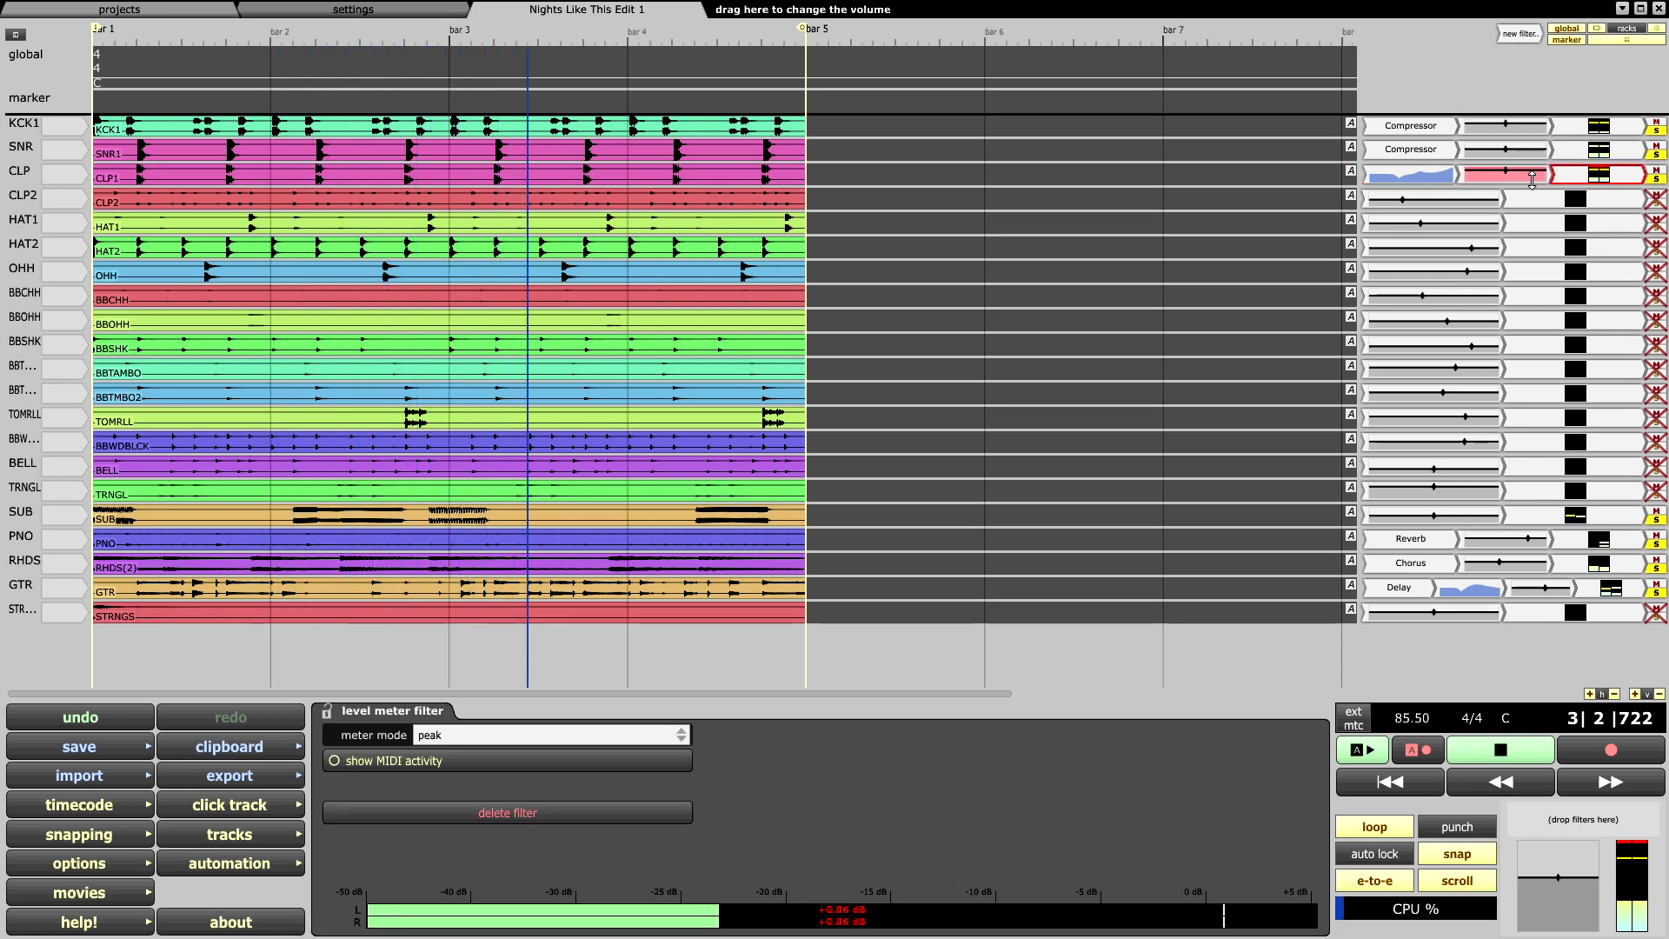
Step: Turn the CLP volume down to -7.36 dB, checking its level meter along the way
left_click(1502, 174)
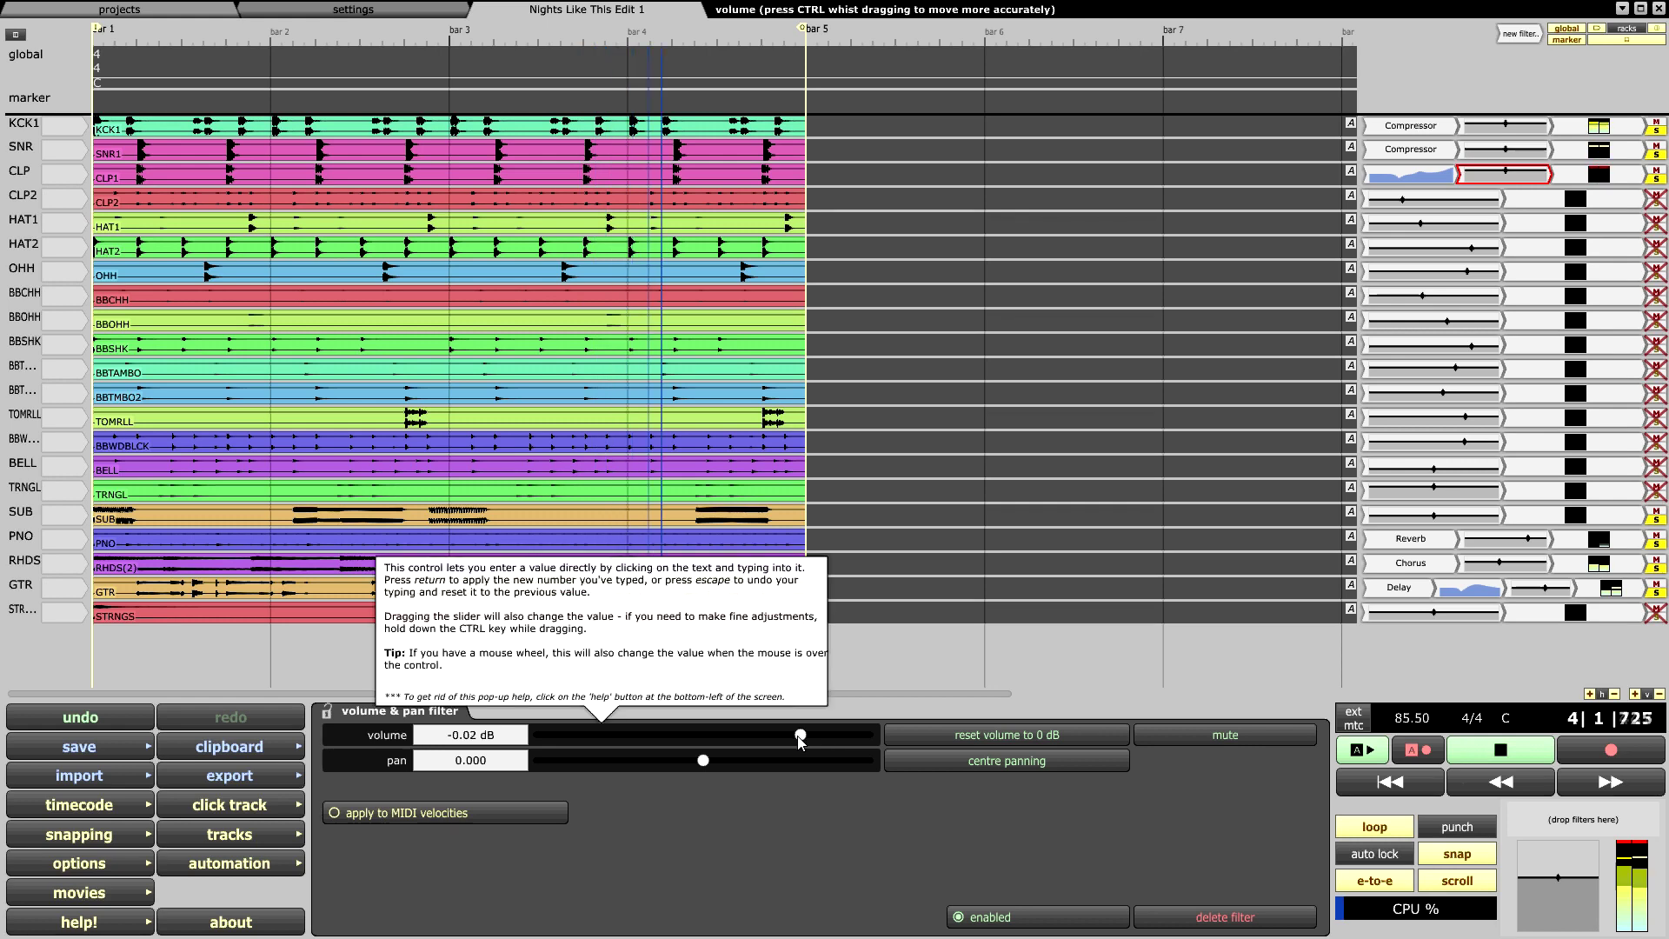
left_click_drag(800, 736, 769, 735)
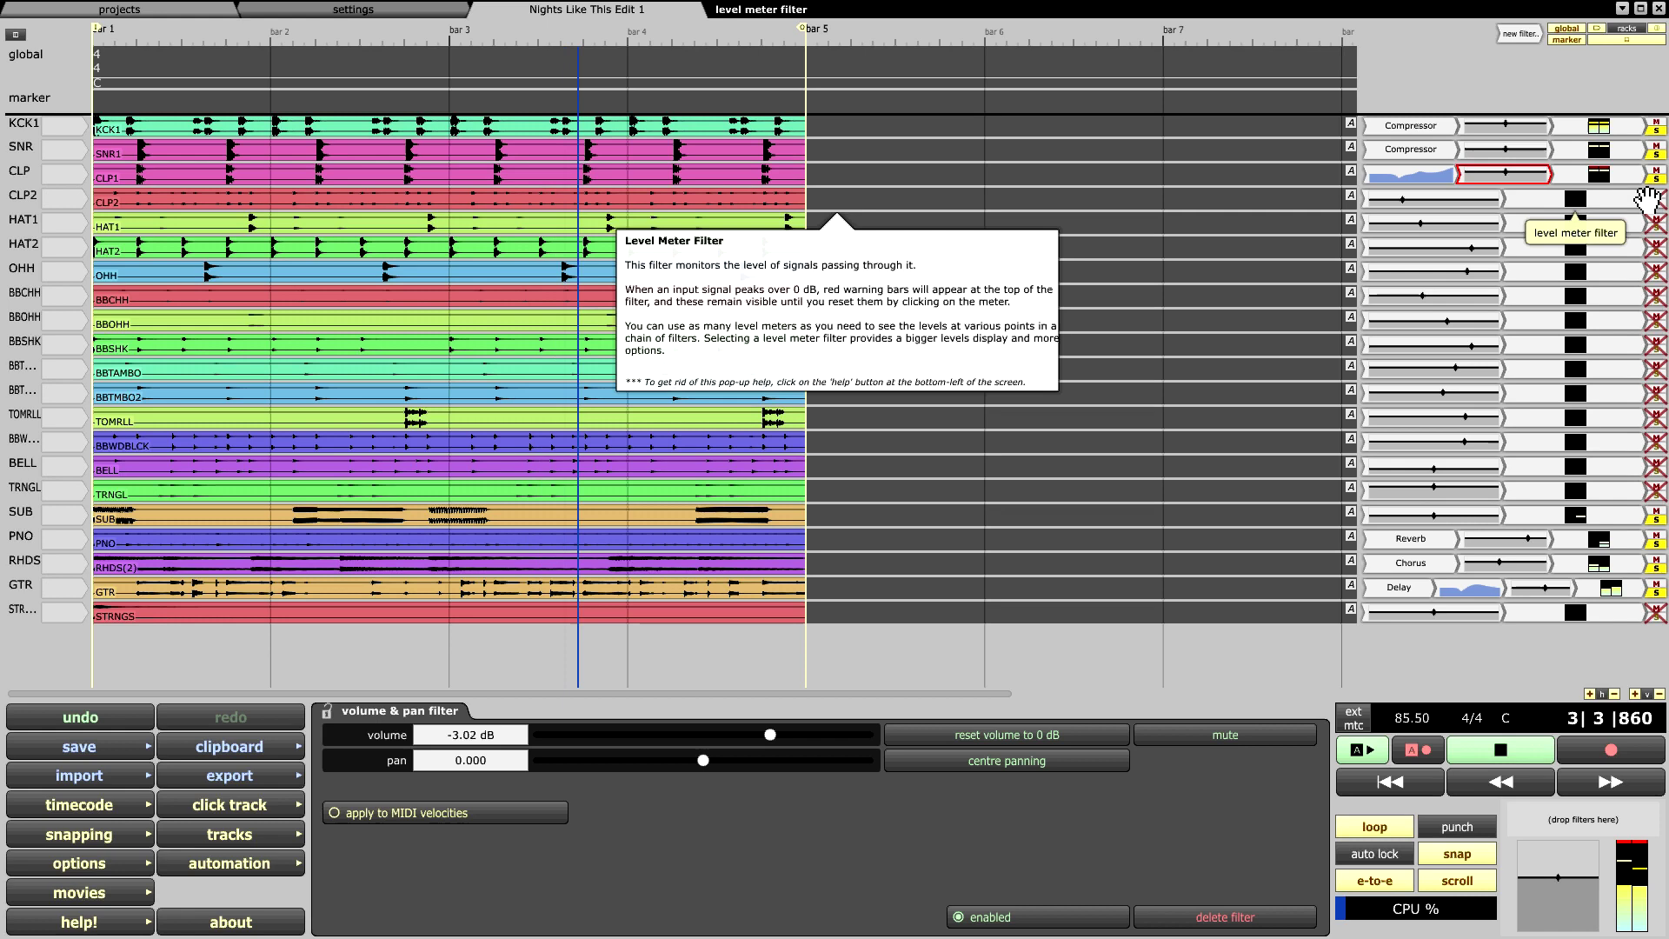
left_click(1601, 178)
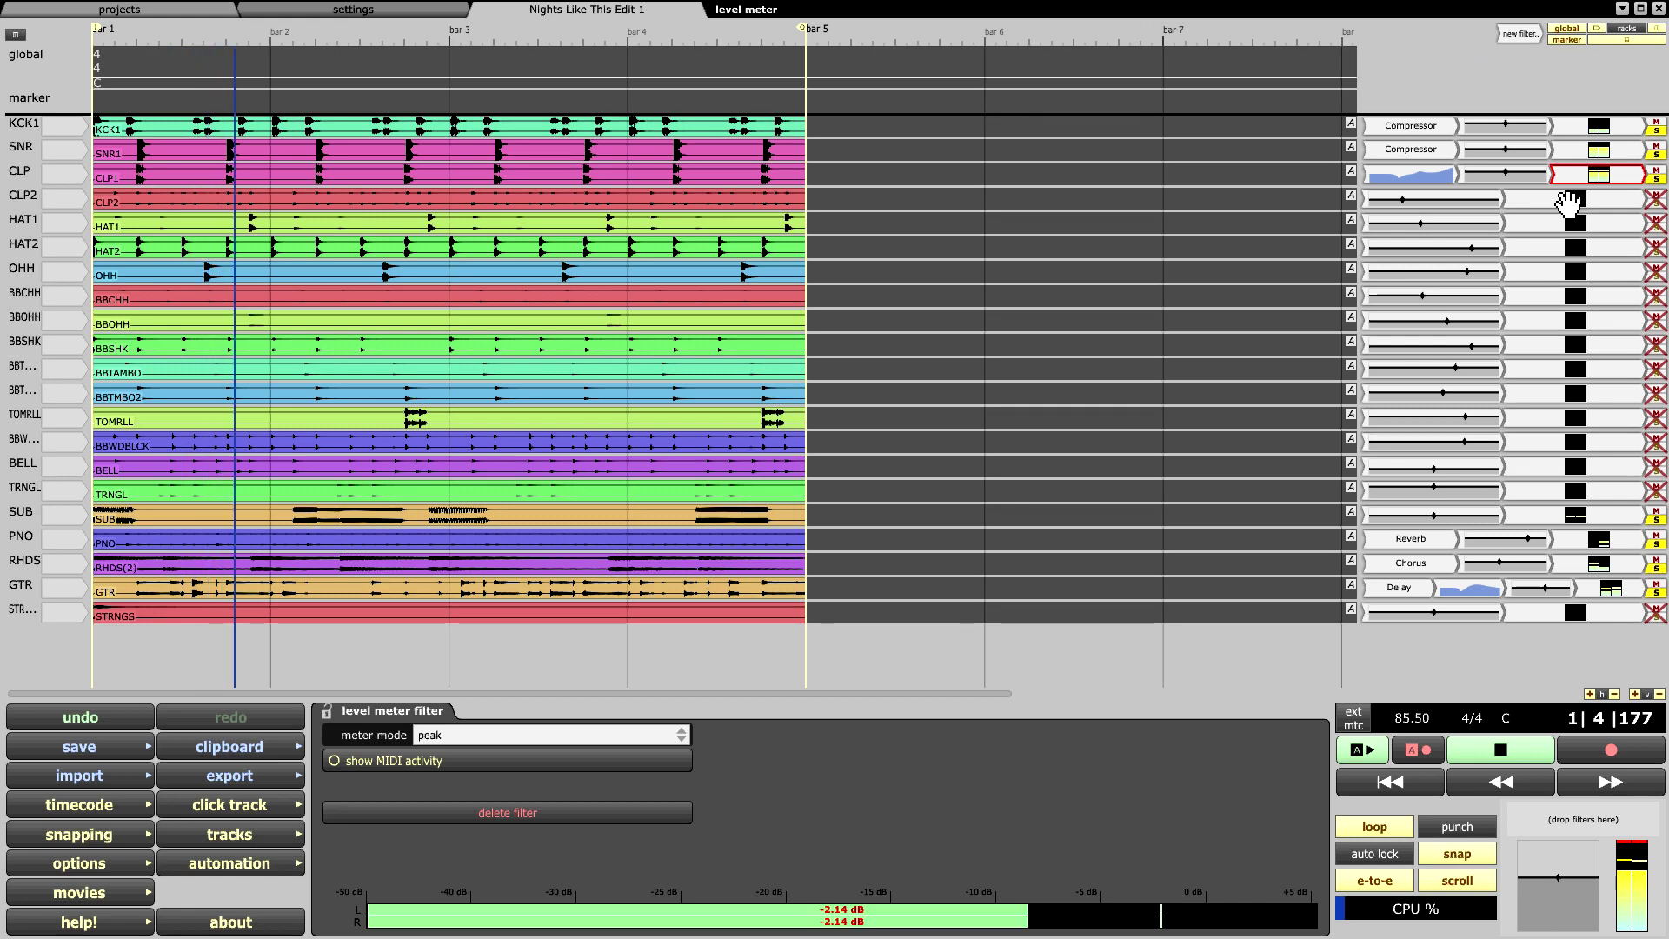
left_click(1503, 184)
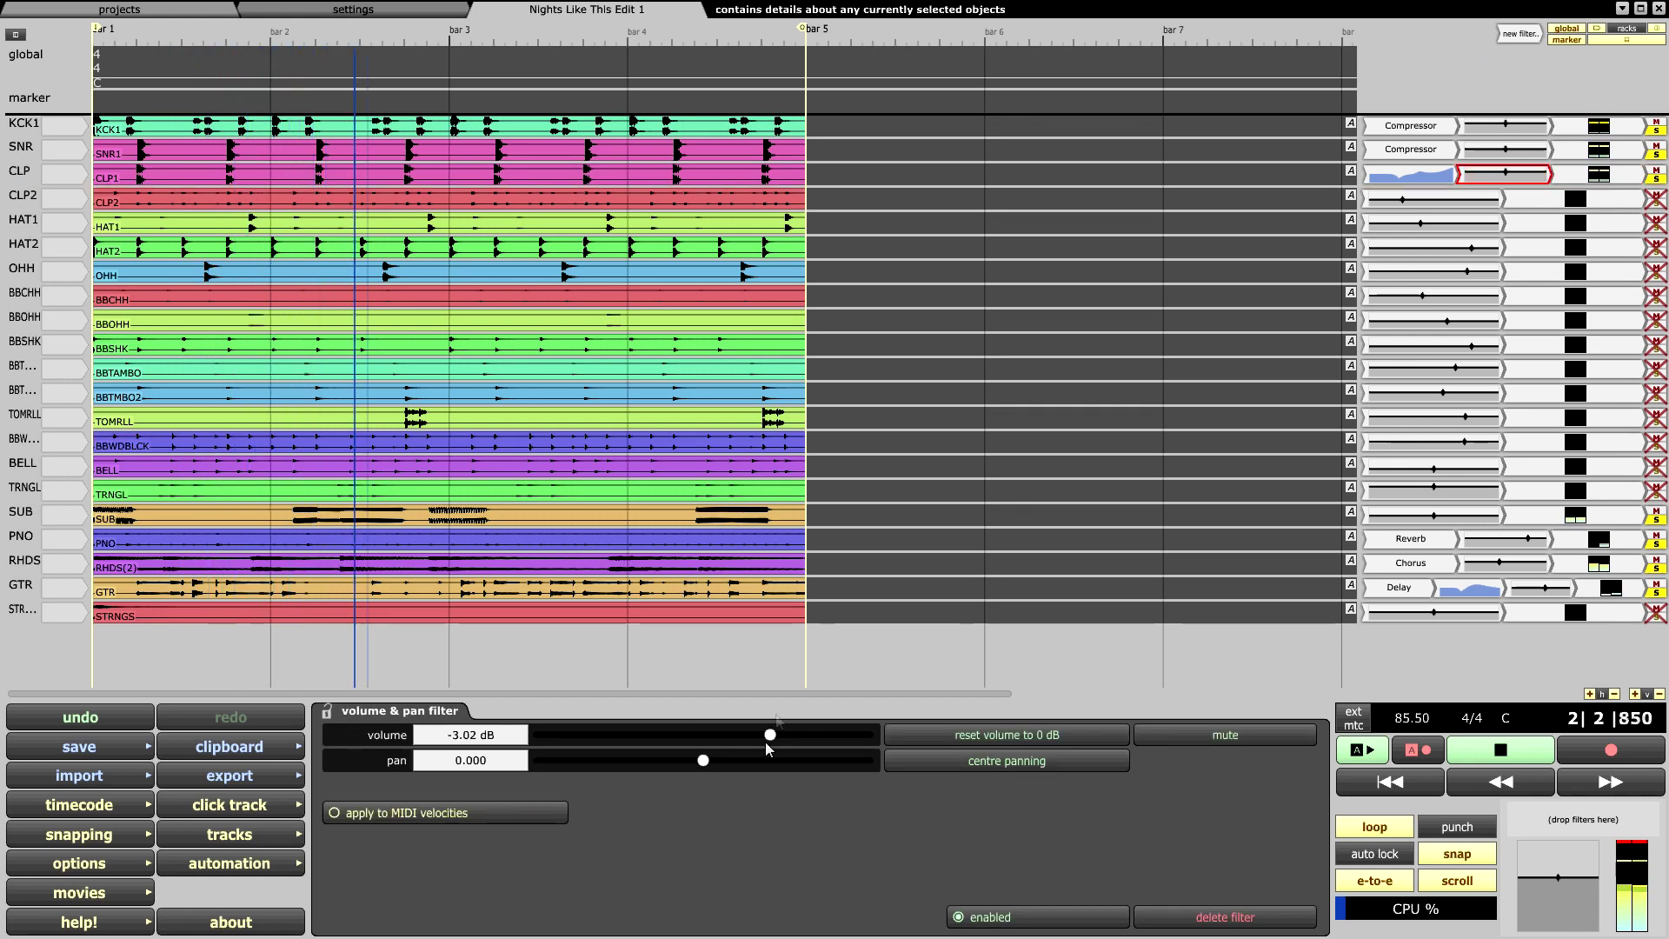
left_click_drag(774, 740, 736, 741)
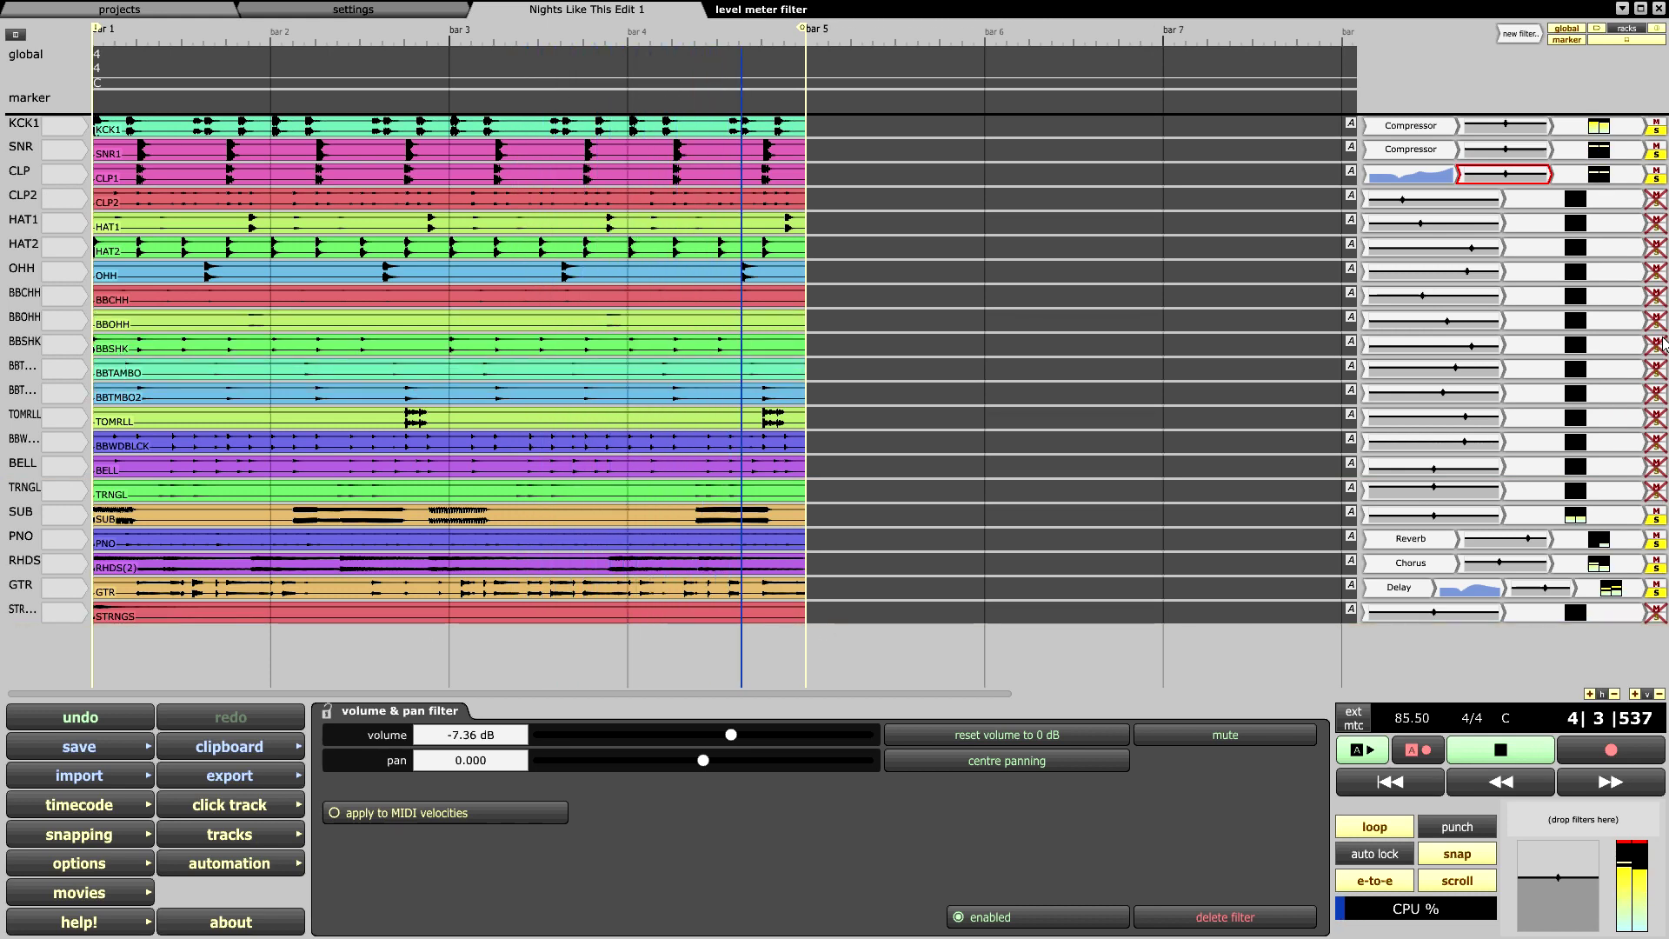
Step: Turn off the lit solo button so every track plays
left_click(1657, 180)
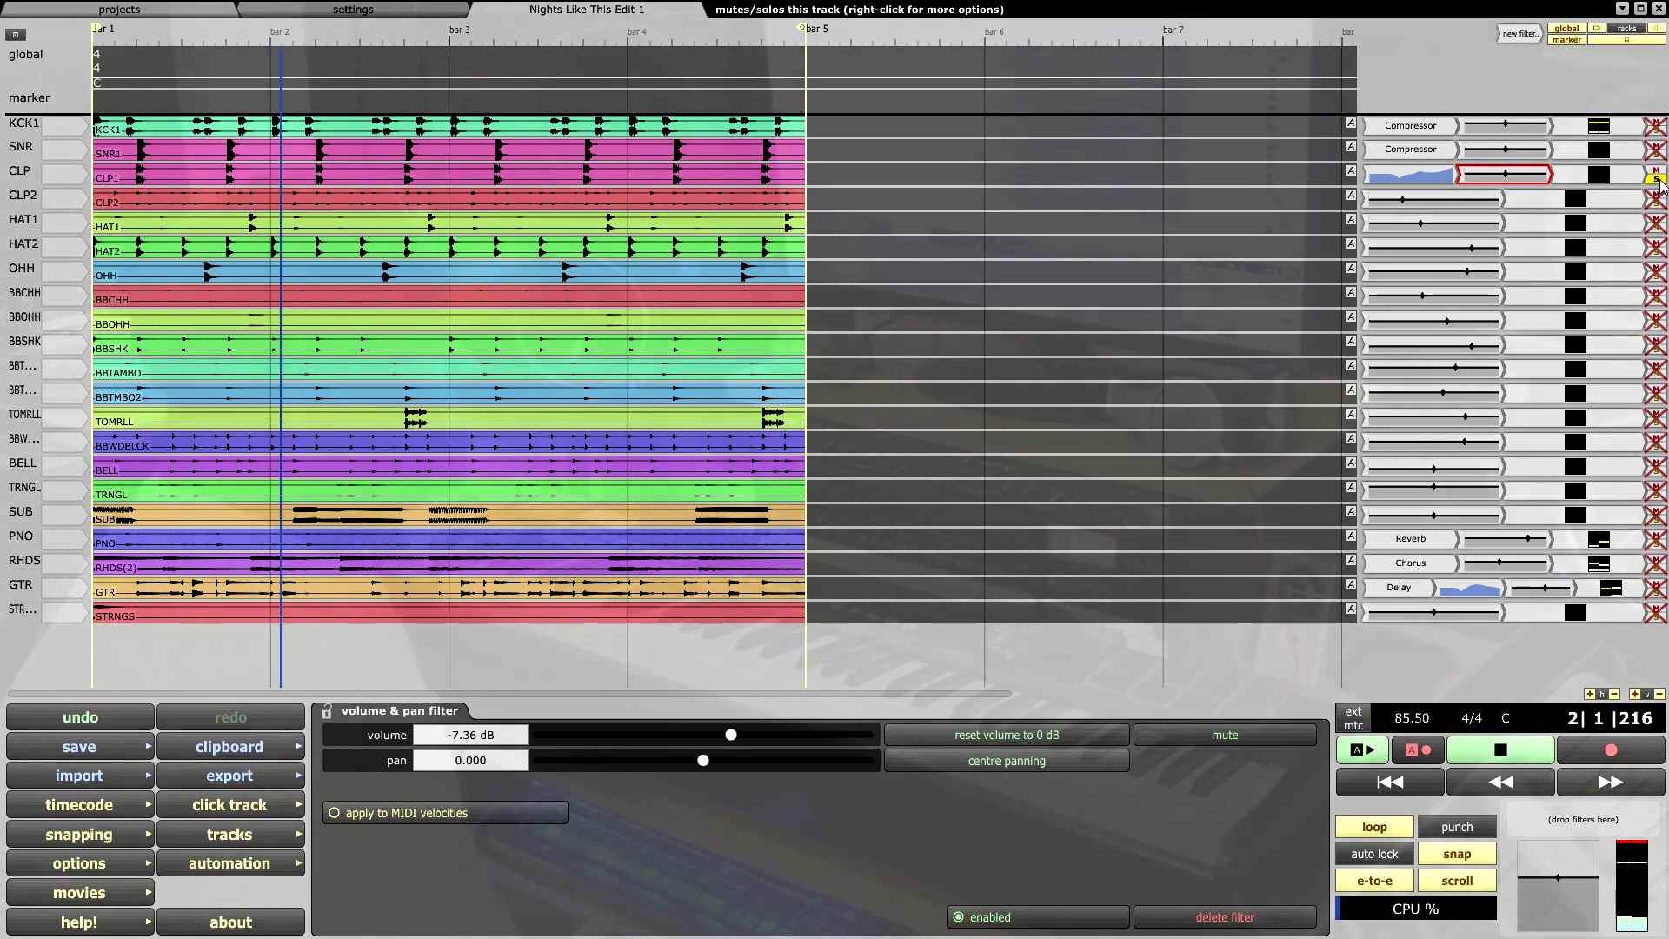